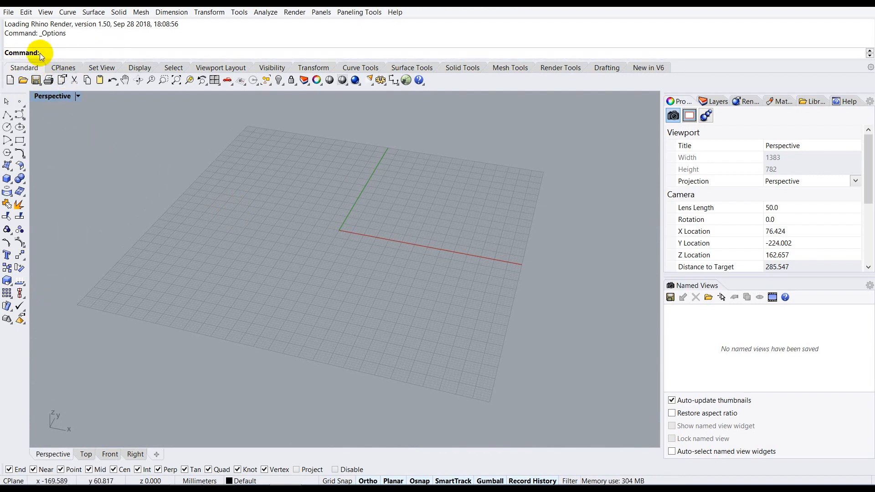
# Place a single point object on the construction plane, in the quadrant with negative X and negative Y
pyautogui.moveTo(305, 291); pyautogui.dragTo(298, 289, button='right')
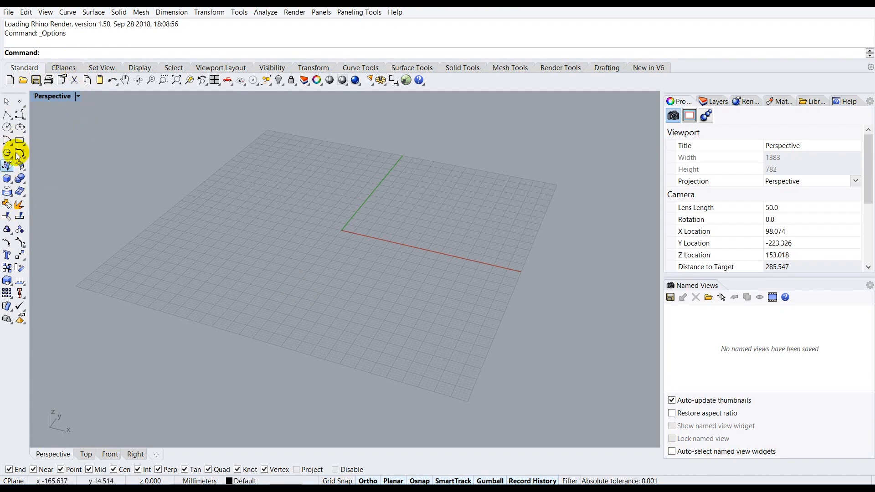
pyautogui.click(118, 54)
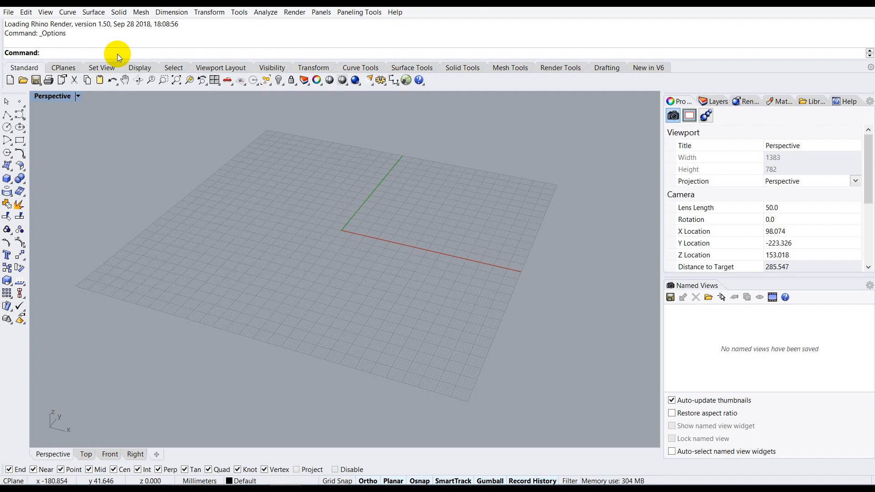
pyautogui.write('Point')
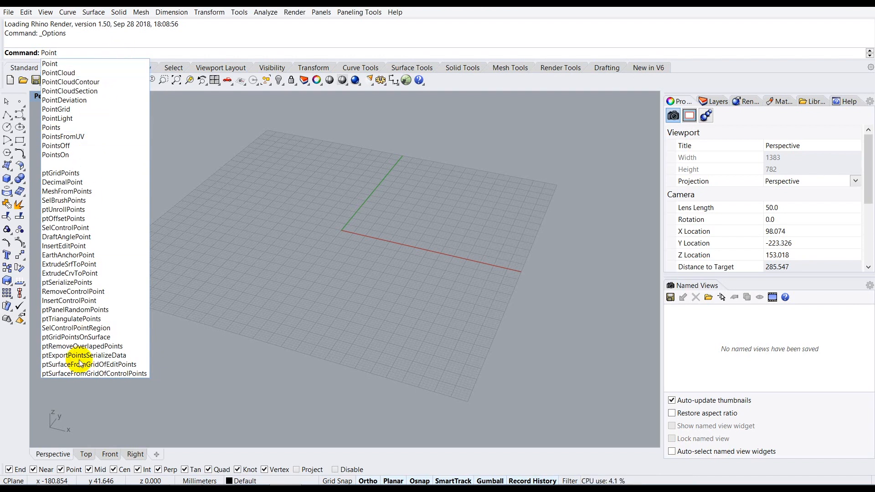
pyautogui.click(54, 62)
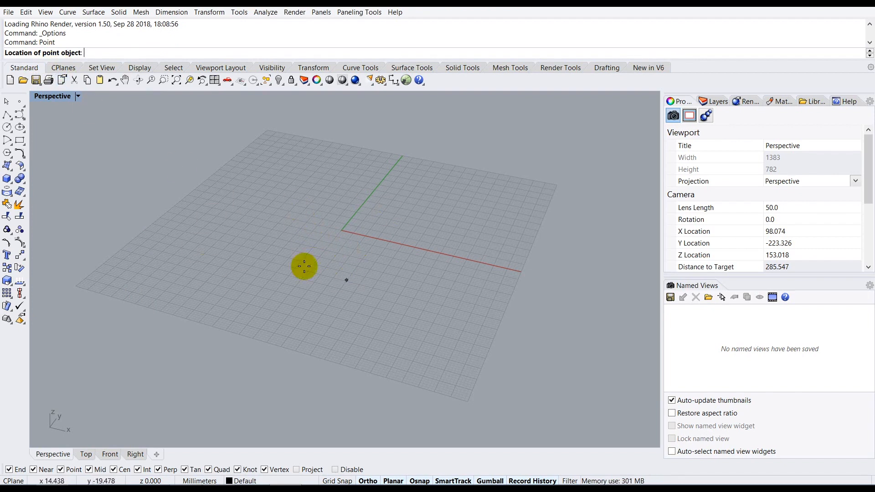
pyautogui.click(211, 253)
pyautogui.moveTo(210, 267); pyautogui.dragTo(215, 270, button='right')
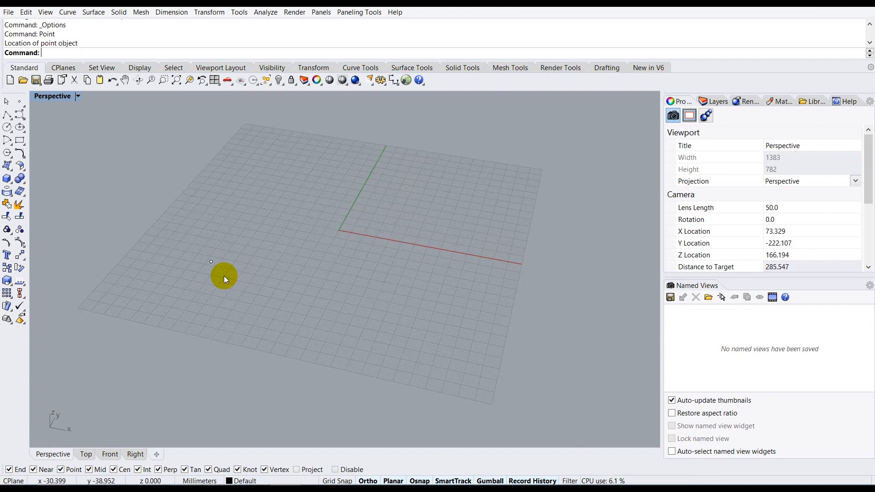
# Draw a diagonal line about 62 mm long on the construction plane, passing between the point object and the origin
pyautogui.write('Line')
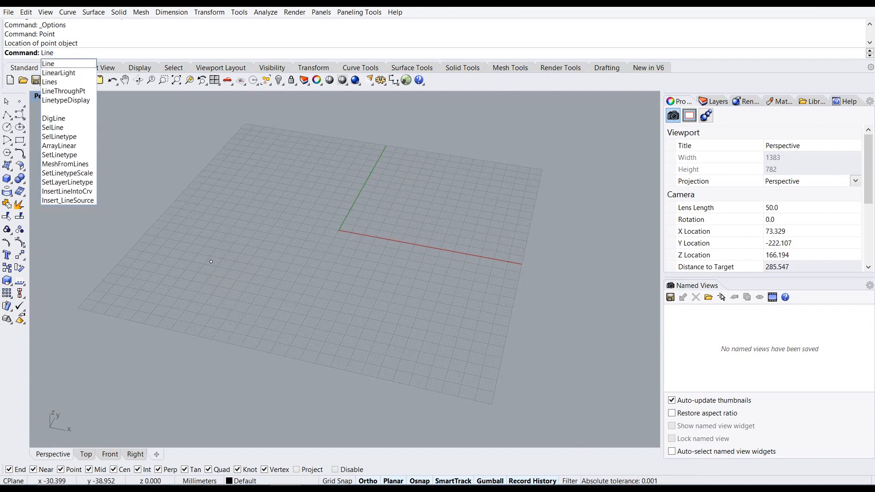
pyautogui.click(71, 65)
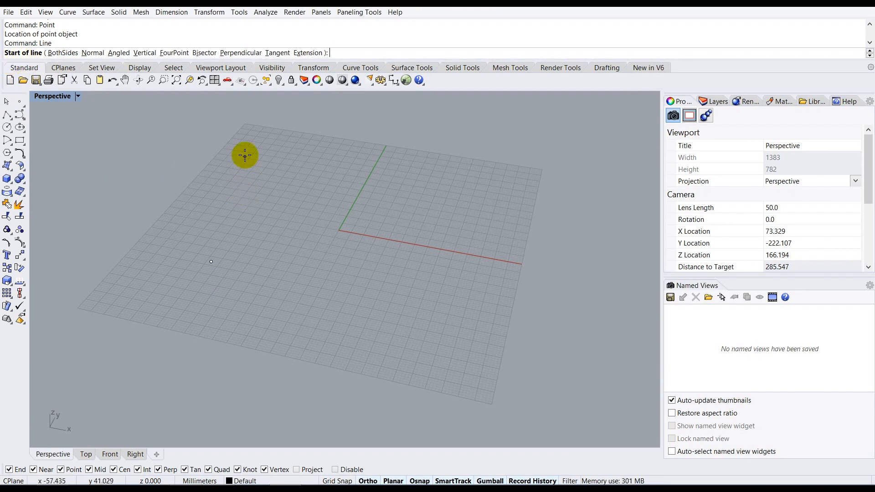
pyautogui.click(220, 214)
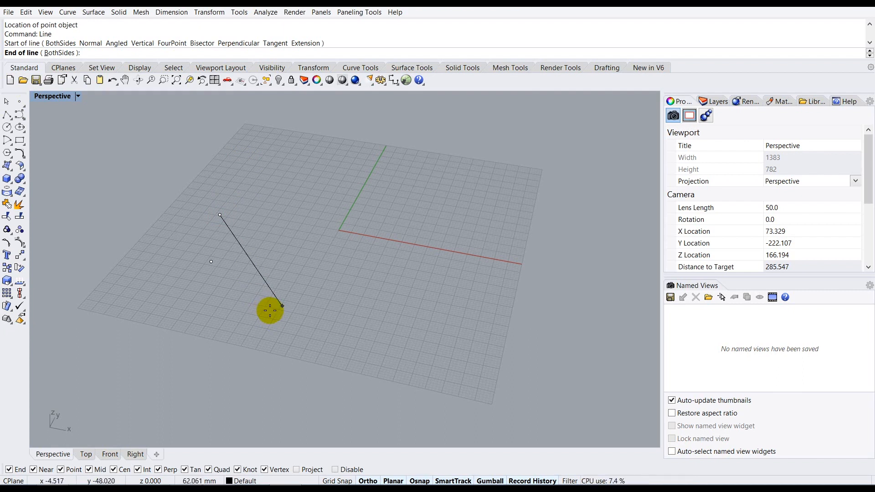
pyautogui.click(270, 311)
pyautogui.scroll(3, 248, 292)
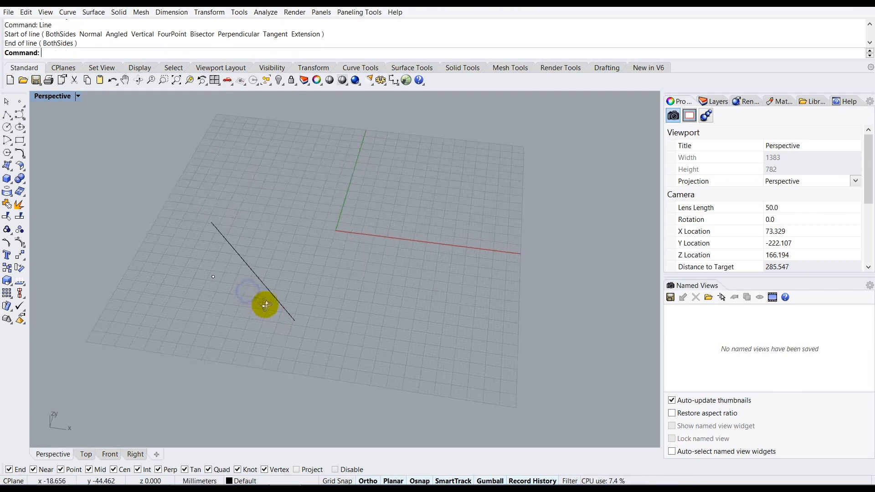
pyautogui.scroll(-4, 207, 287)
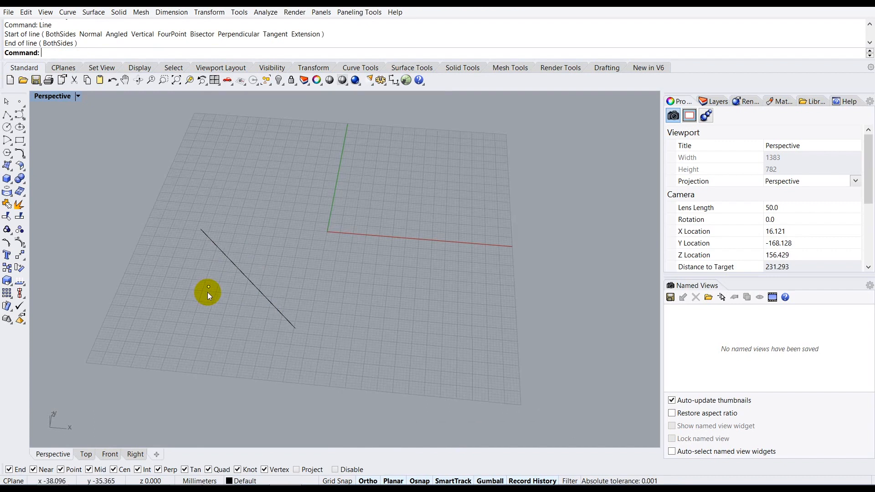
pyautogui.scroll(2, 221, 294)
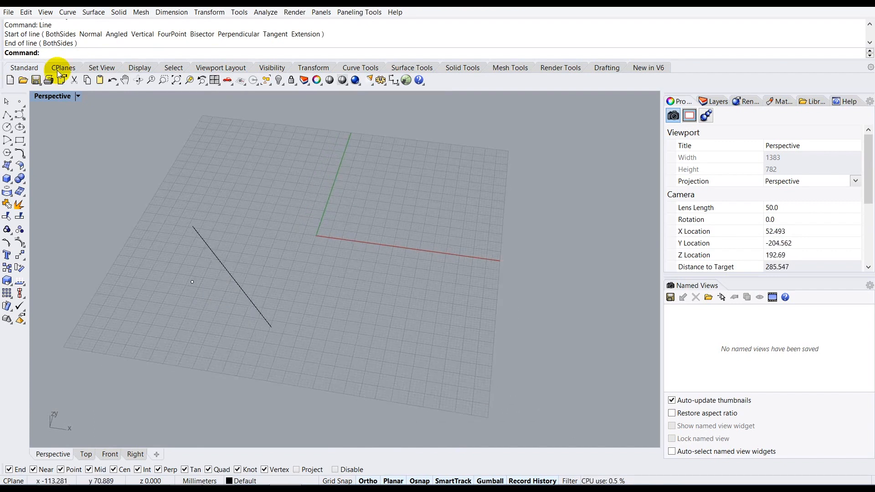
# Draw an open, stair-stepped polyline of six perpendicular segments between the diagonal line and the origin
pyautogui.write('Polyline')
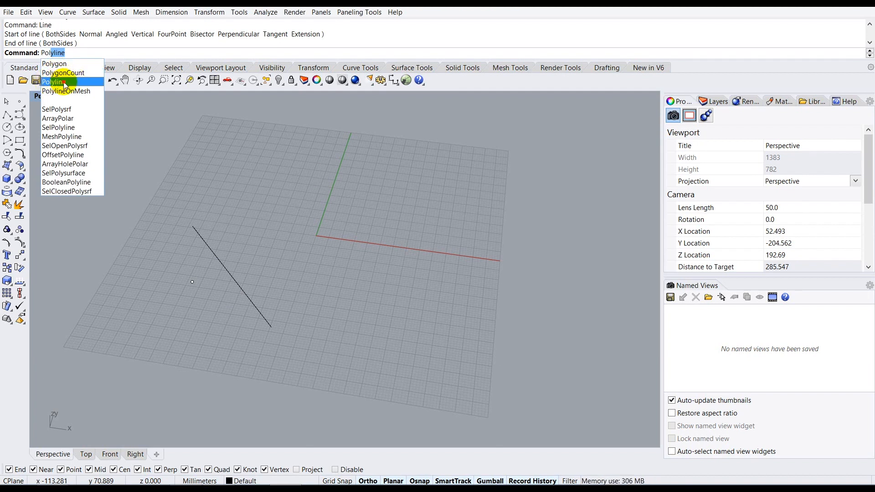
pyautogui.click(65, 83)
pyautogui.scroll(2, 239, 194)
pyautogui.moveTo(239, 195); pyautogui.dragTo(238, 266, button='right')
pyautogui.scroll(-6, 238, 267)
pyautogui.scroll(2, 238, 266)
pyautogui.click(212, 187)
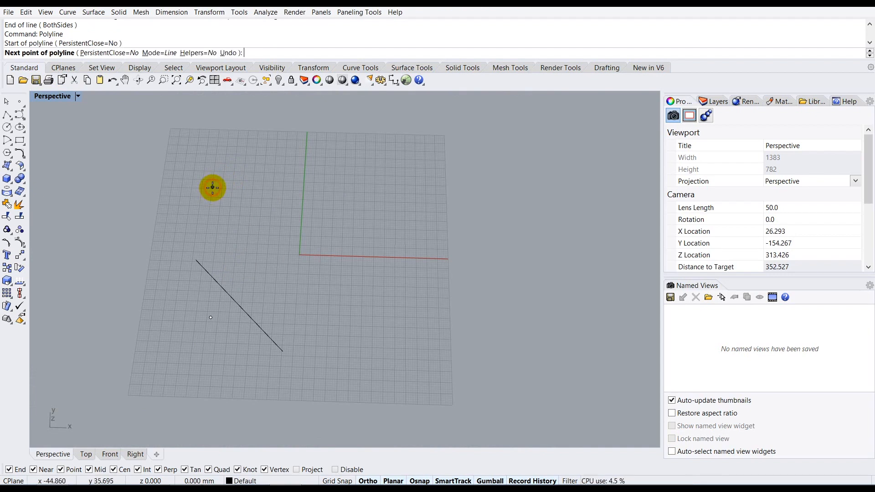
pyautogui.click(208, 225)
pyautogui.click(253, 226)
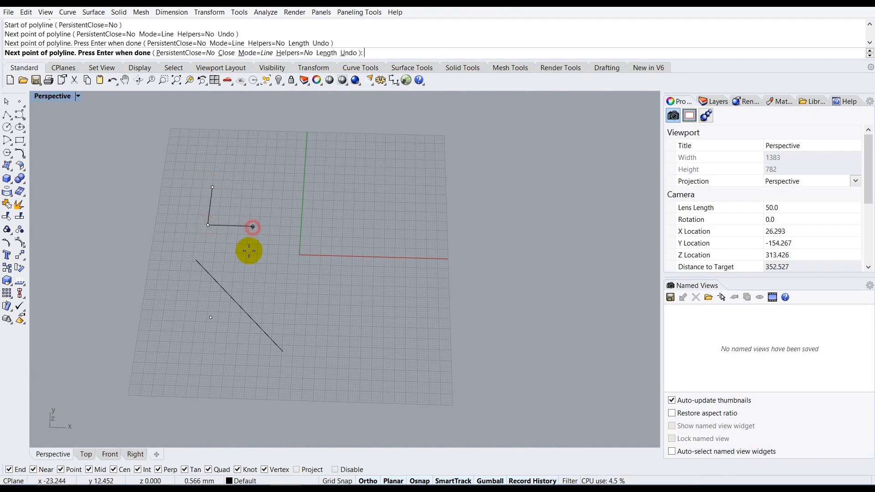
pyautogui.click(251, 251)
pyautogui.click(278, 252)
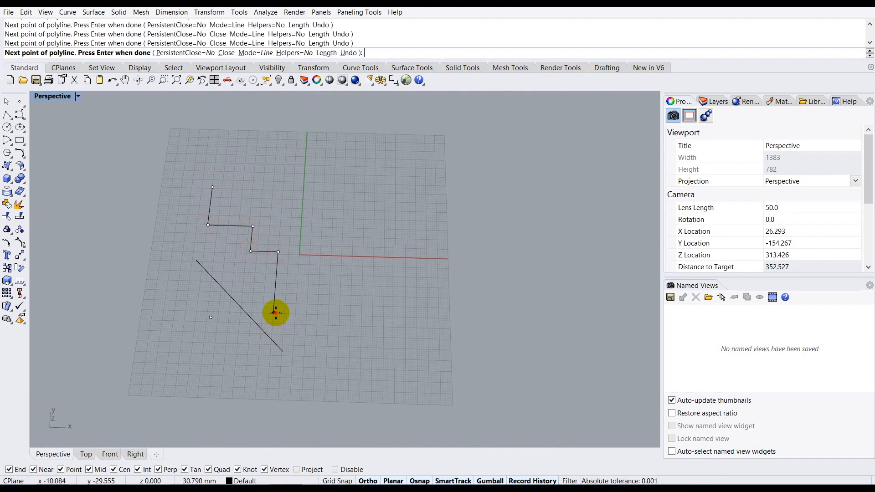
pyautogui.click(276, 312)
pyautogui.scroll(3, 291, 314)
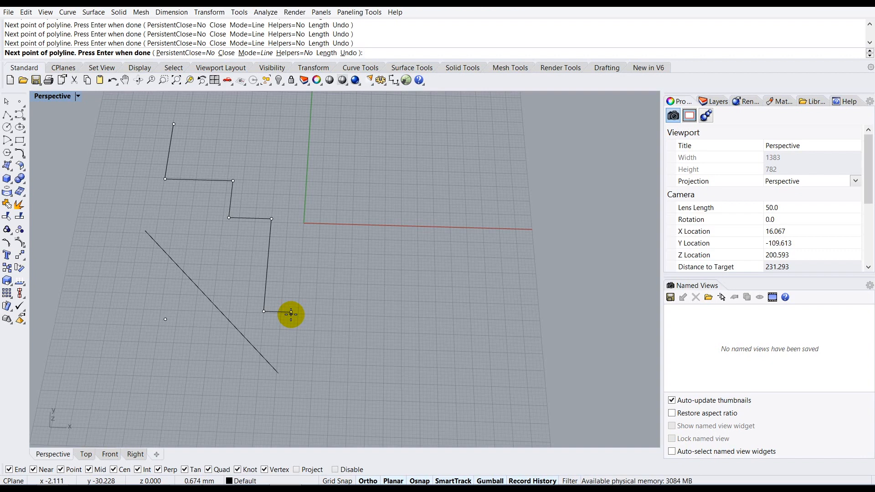
pyautogui.press('Return')
pyautogui.moveTo(291, 315); pyautogui.dragTo(253, 208, button='right')
pyautogui.scroll(2, 254, 208)
pyautogui.moveTo(235, 276); pyautogui.dragTo(233, 262, button='right')
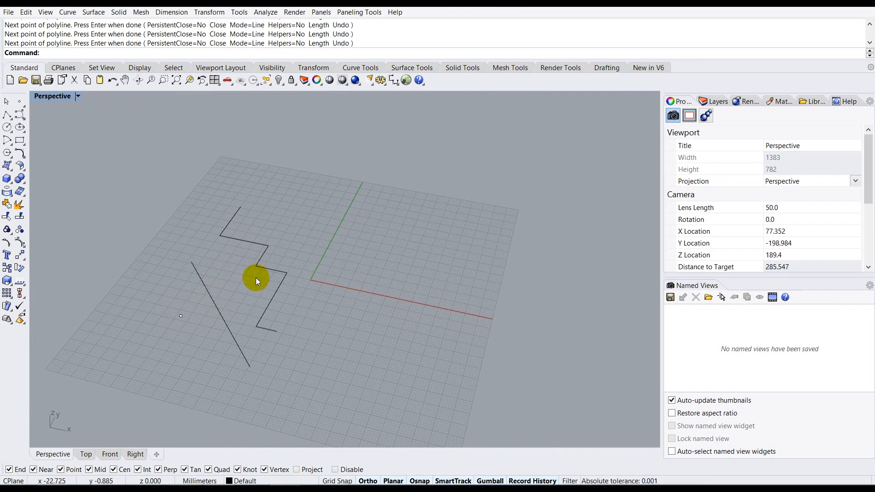
pyautogui.scroll(-2, 275, 275)
pyautogui.scroll(2, 256, 321)
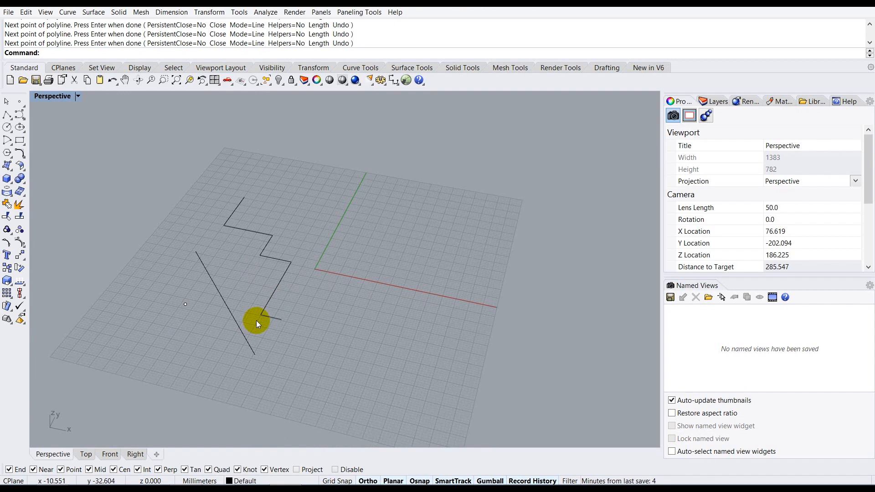
pyautogui.moveTo(256, 321); pyautogui.dragTo(267, 305, button='right')
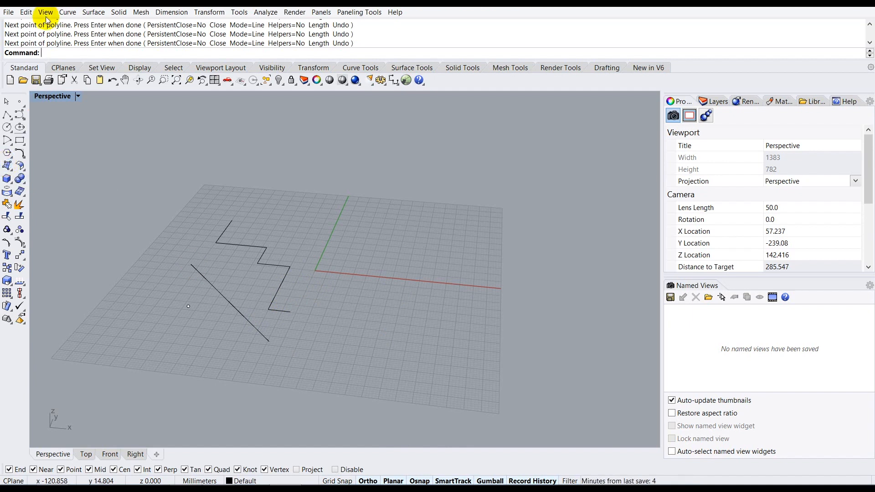
pyautogui.click(87, 12)
pyautogui.moveTo(109, 25)
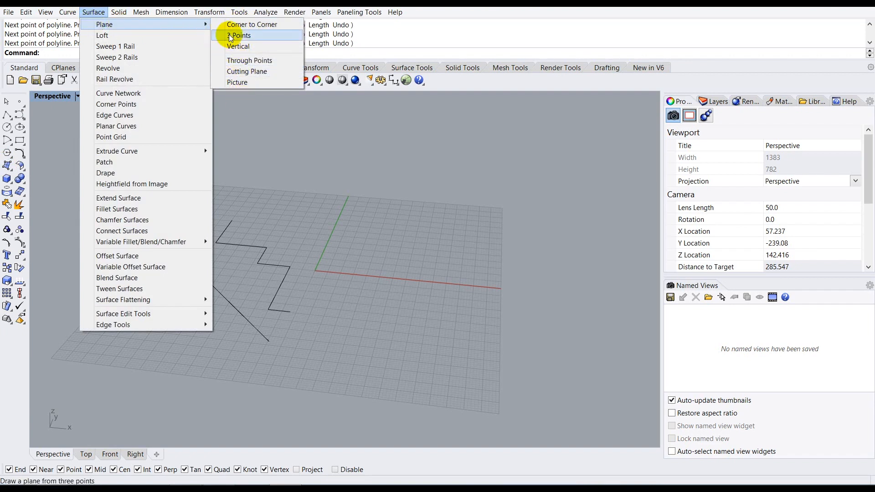
pyautogui.click(249, 151)
pyautogui.moveTo(246, 206); pyautogui.dragTo(235, 247, button='right')
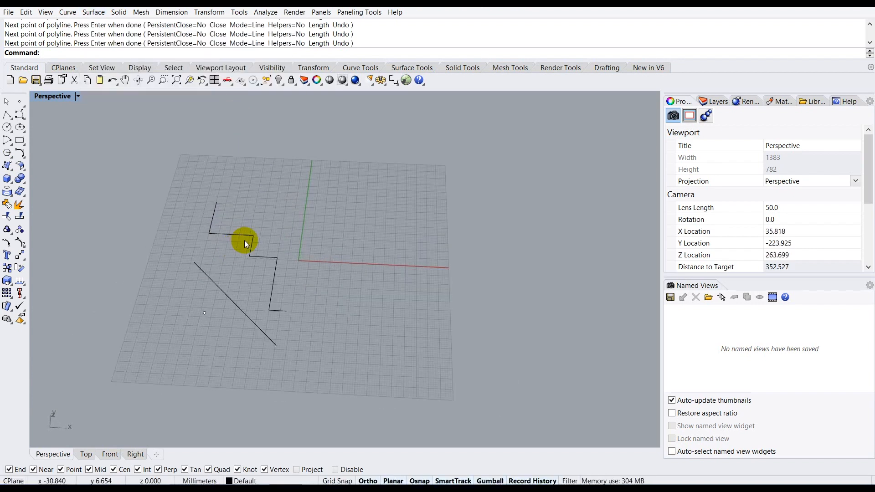
pyautogui.scroll(2, 283, 242)
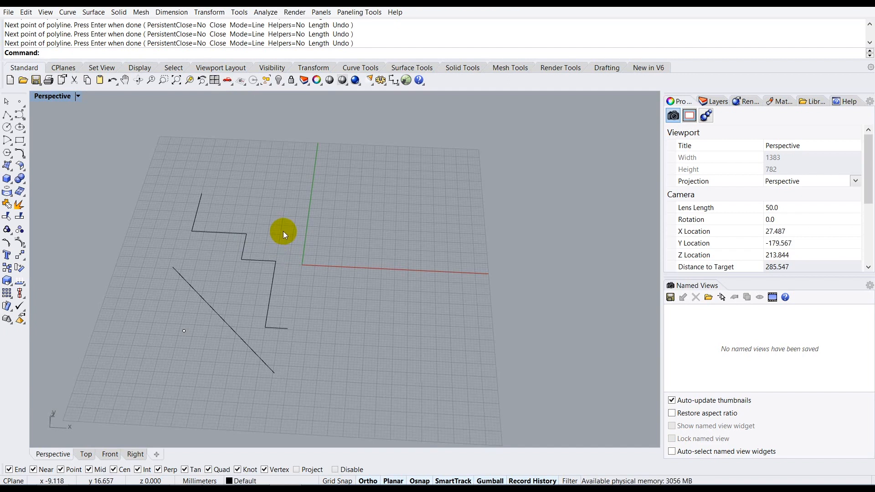
# Draw a corner-to-corner rectangle straddling the positive Y axis, close to the origin
pyautogui.write('rec')
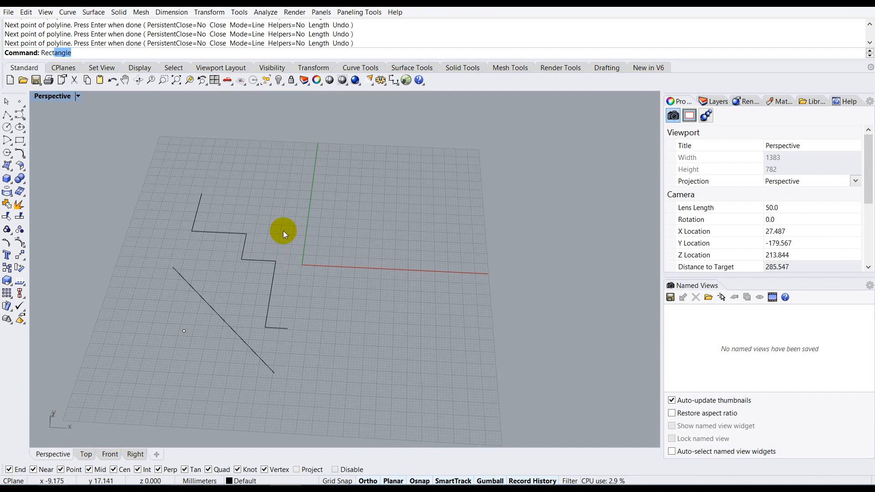
pyautogui.press('Return')
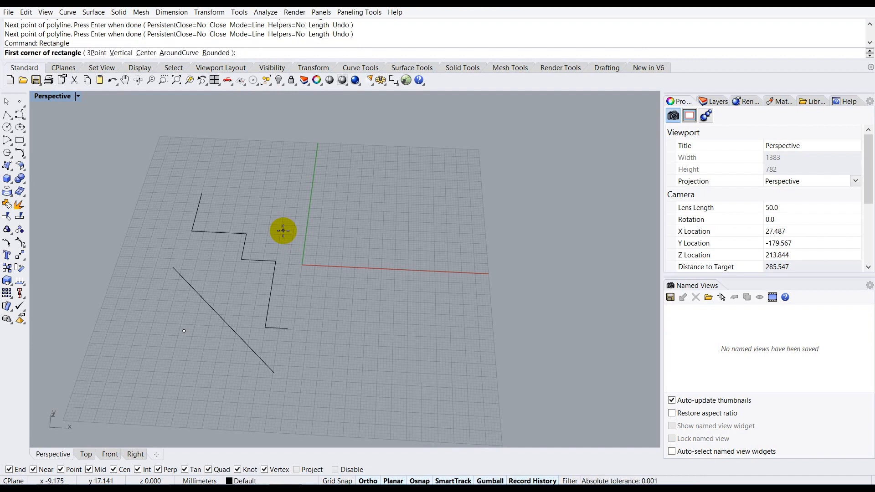
pyautogui.click(289, 189)
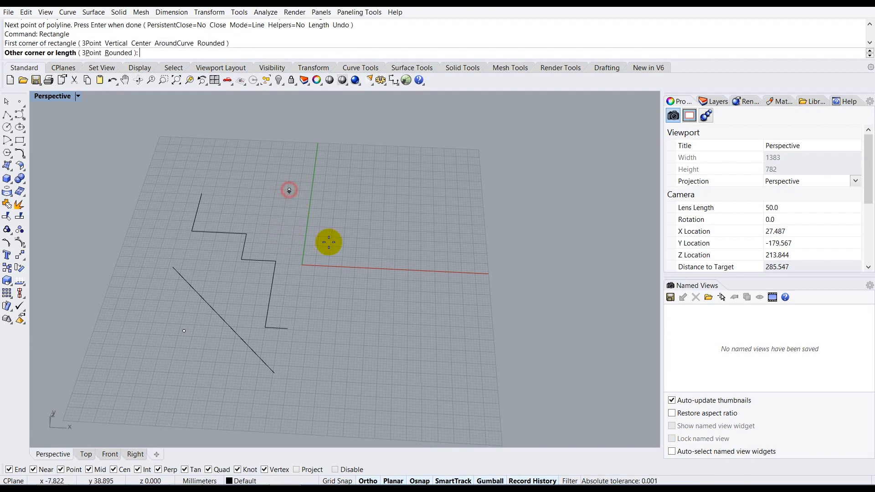
pyautogui.click(329, 245)
pyautogui.moveTo(258, 268); pyautogui.dragTo(278, 258, button='right')
pyautogui.scroll(4, 279, 275)
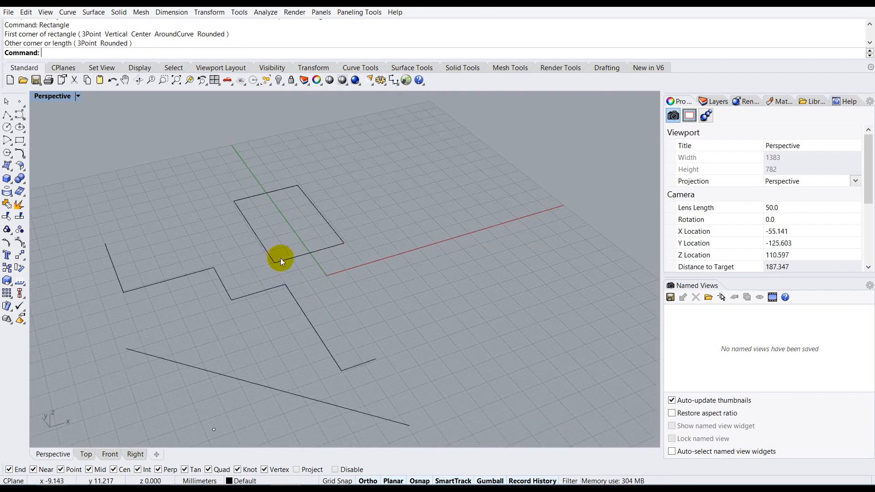
# Create a planar surface from the rectangle with PlanarSrf
pyautogui.click(284, 261)
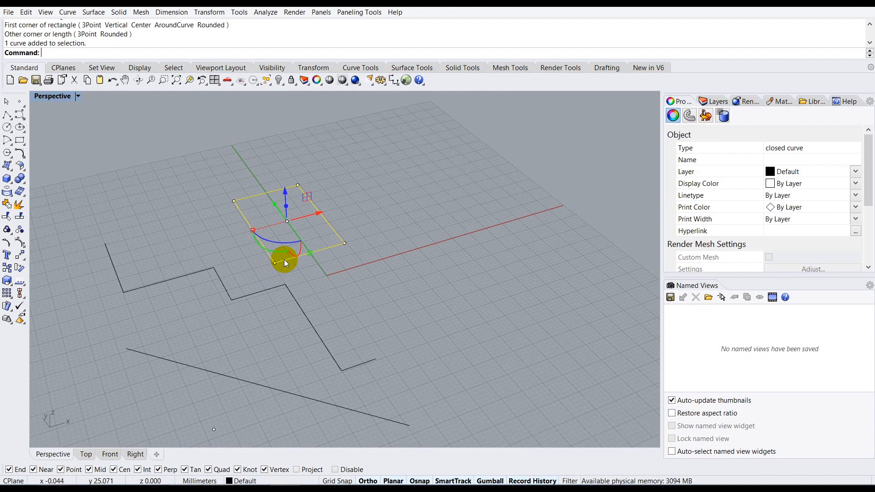
pyautogui.write('PlanarSrf')
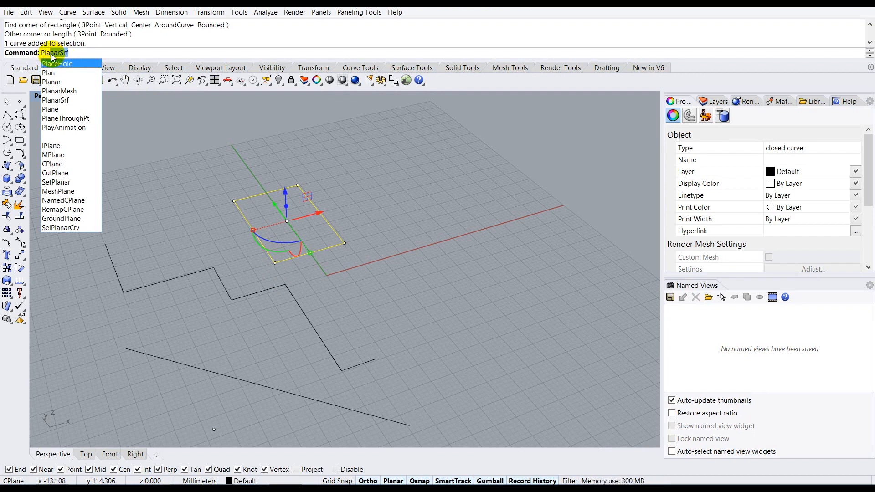
pyautogui.press('Return')
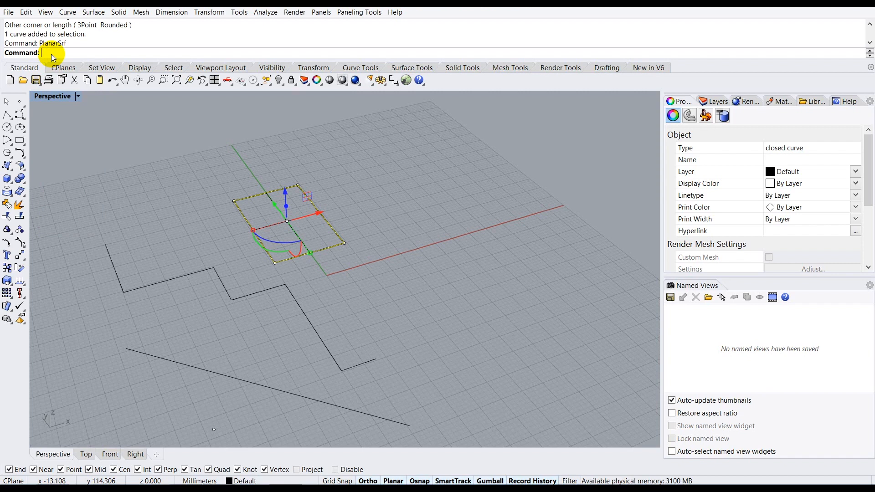
pyautogui.click(389, 223)
pyautogui.moveTo(389, 223); pyautogui.dragTo(319, 172, button='right')
pyautogui.scroll(3, 318, 171)
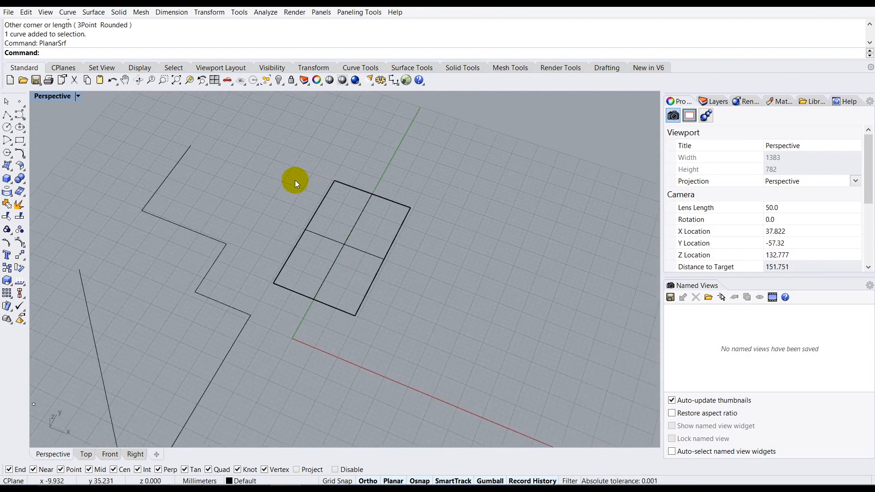
# Set the Perspective viewport's display mode to Shaded and inspect the rectangular surface, leaving nothing selected
pyautogui.click(76, 98)
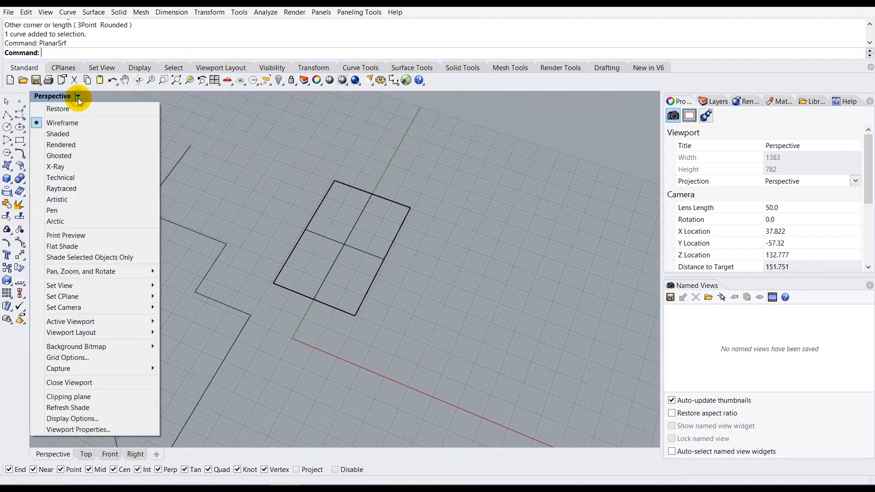
pyautogui.click(75, 132)
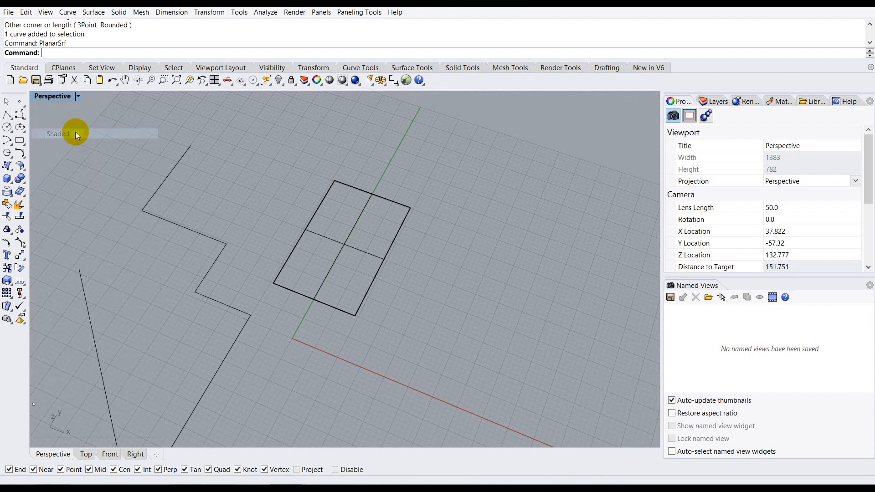
pyautogui.moveTo(274, 230)
pyautogui.mouseDown(button='right')
pyautogui.moveTo(260, 215)
pyautogui.moveTo(318, 250)
pyautogui.mouseUp(button='right')
pyautogui.click(343, 262)
pyautogui.click(295, 193)
pyautogui.scroll(-6, 346, 197)
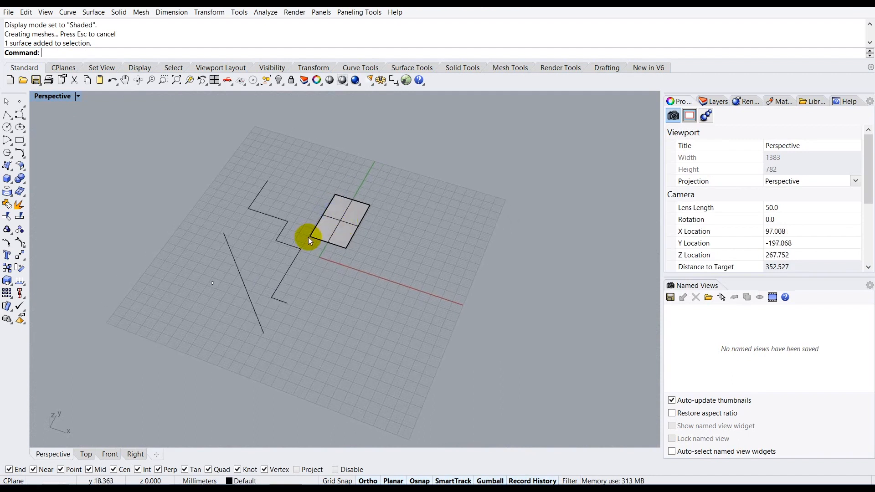
pyautogui.scroll(5, 308, 237)
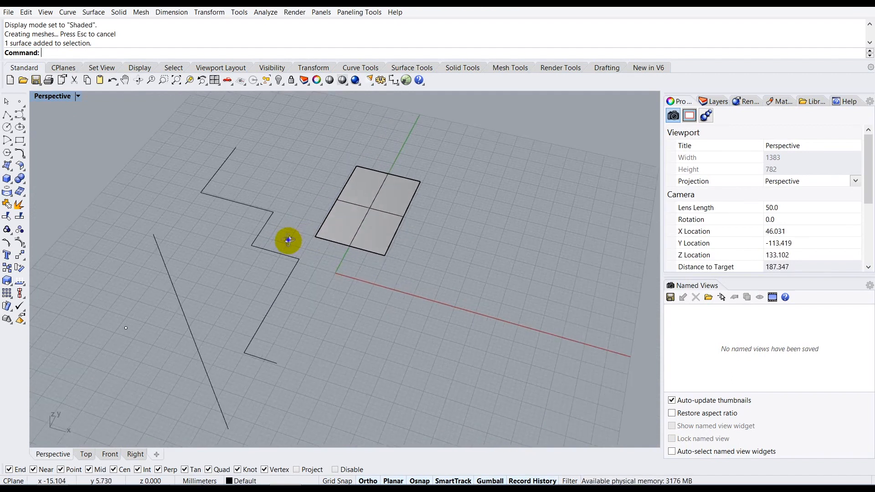
pyautogui.moveTo(288, 240); pyautogui.dragTo(289, 231, button='right')
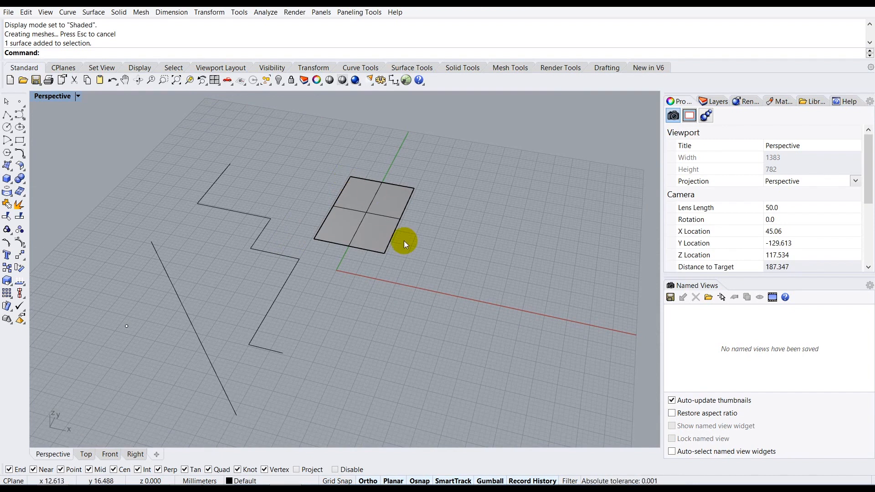
# Draw a closed, degree-3 control-point curve with seven points, shaped like a kidney, across the X axis just in front of the origin
pyautogui.moveTo(409, 242); pyautogui.dragTo(423, 229, button='right')
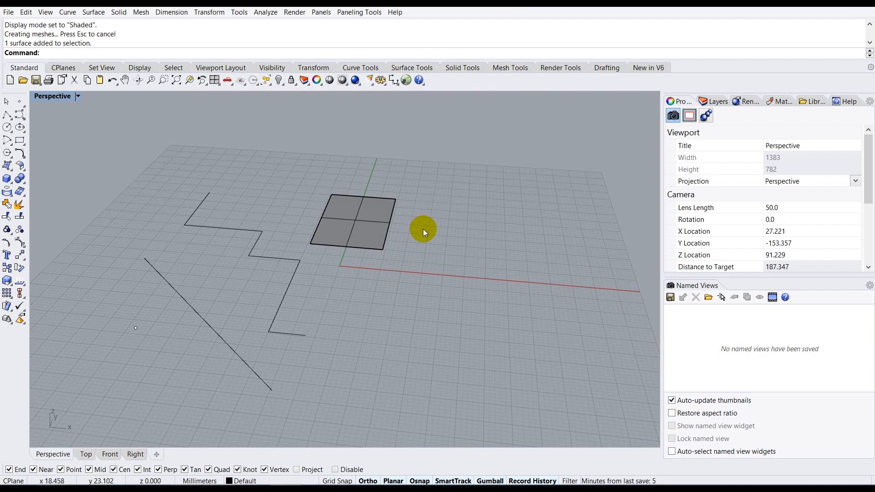
pyautogui.click(18, 115)
pyautogui.moveTo(195, 194); pyautogui.dragTo(205, 222, button='right')
pyautogui.click(393, 283)
pyautogui.click(370, 265)
pyautogui.click(338, 283)
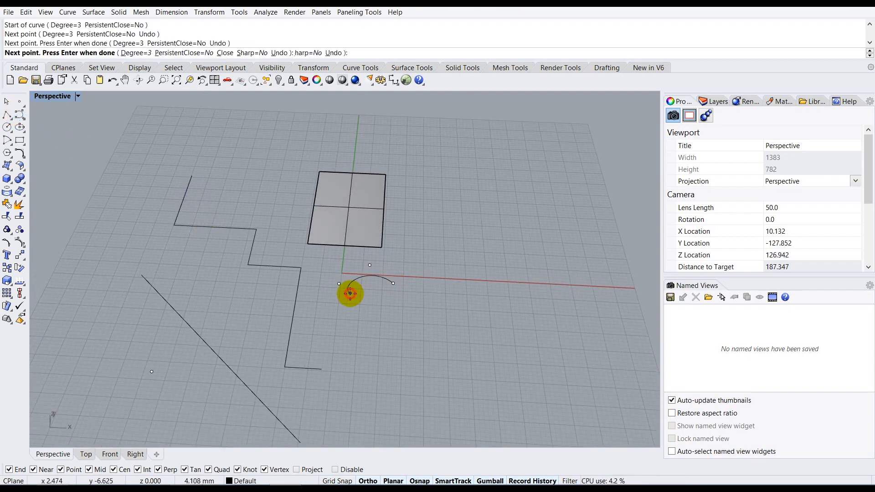
pyautogui.click(359, 329)
pyautogui.click(368, 357)
pyautogui.click(367, 386)
pyautogui.click(403, 321)
pyautogui.click(394, 285)
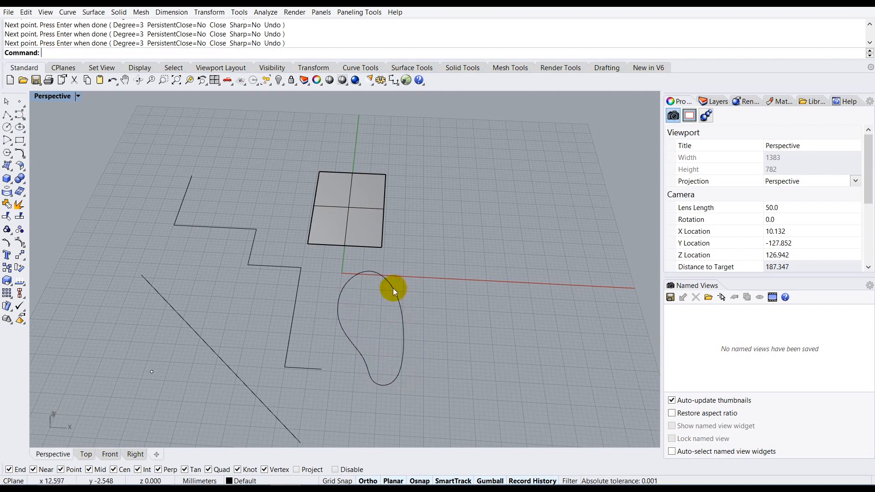
# Create a planar surface from the closed free-form curve with PlanarSrf
pyautogui.moveTo(385, 276); pyautogui.dragTo(359, 307, button='right')
pyautogui.click(359, 307)
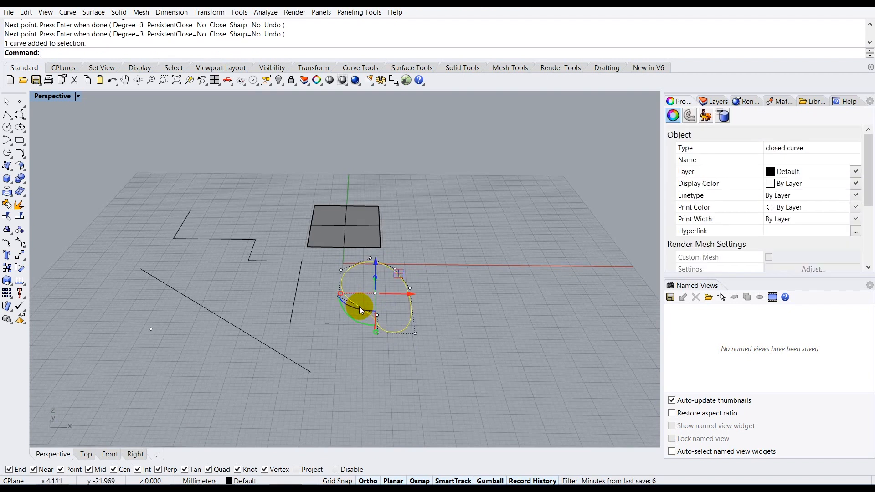
pyautogui.write('lanarSrf')
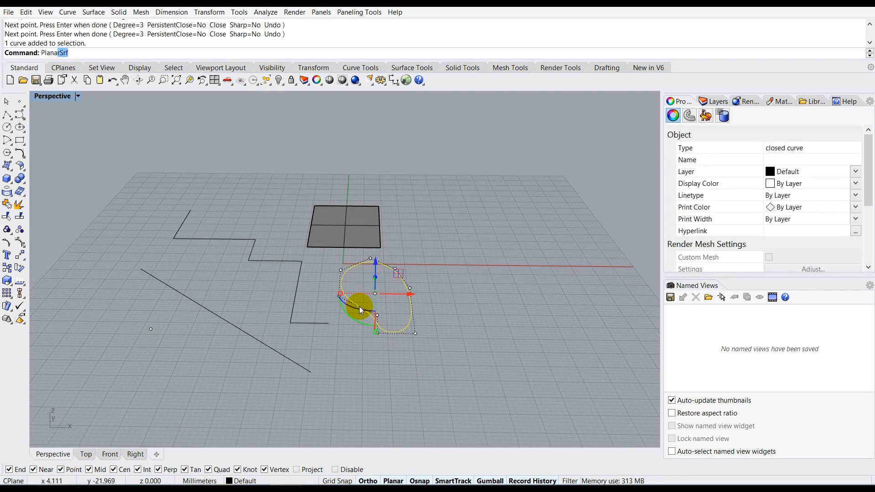
pyautogui.press('Return')
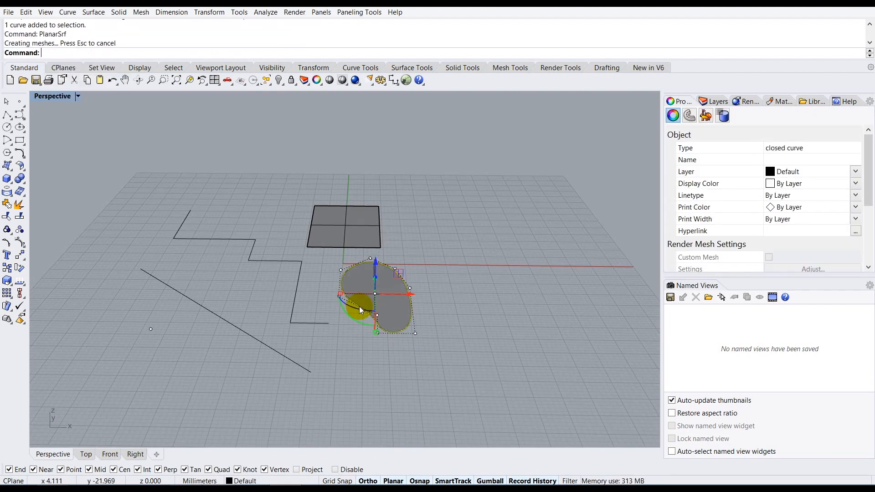
# Clear the selection and examine the two planar surfaces, the polyline, the line and the point from several angles
pyautogui.click(443, 273)
pyautogui.moveTo(442, 289); pyautogui.dragTo(287, 269, button='right')
pyautogui.scroll(4, 344, 316)
pyautogui.scroll(-3, 342, 310)
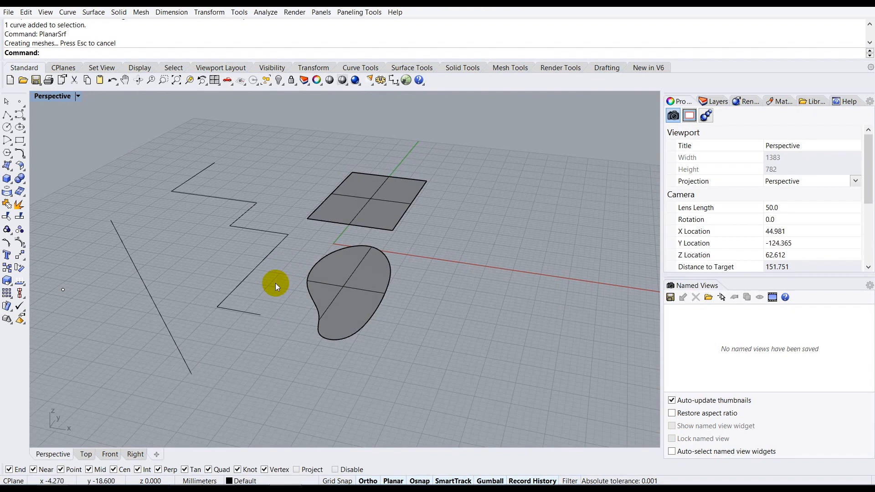
pyautogui.scroll(-5, 274, 308)
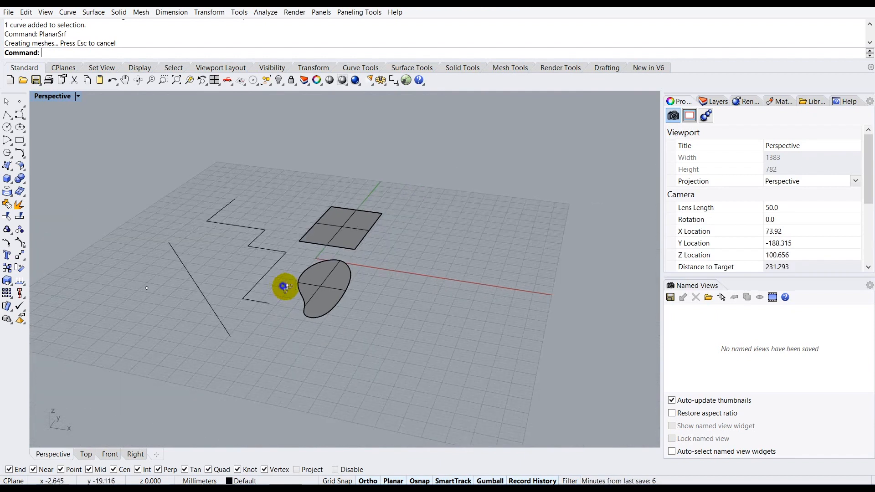
pyautogui.scroll(4, 274, 302)
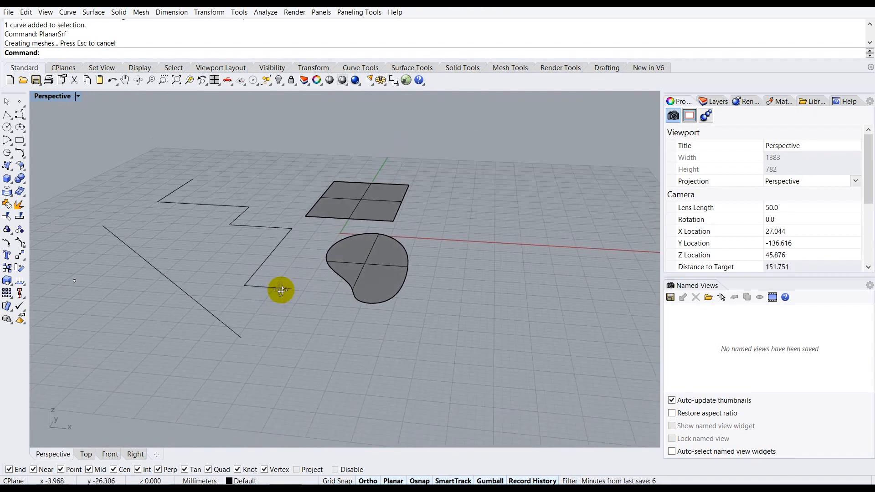
pyautogui.moveTo(280, 286); pyautogui.dragTo(276, 290, button='right')
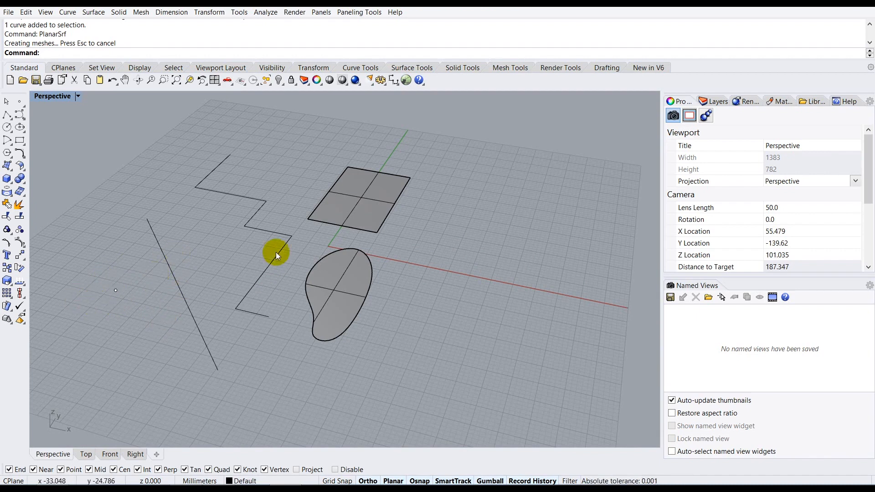
pyautogui.moveTo(389, 228); pyautogui.dragTo(228, 272, button='right')
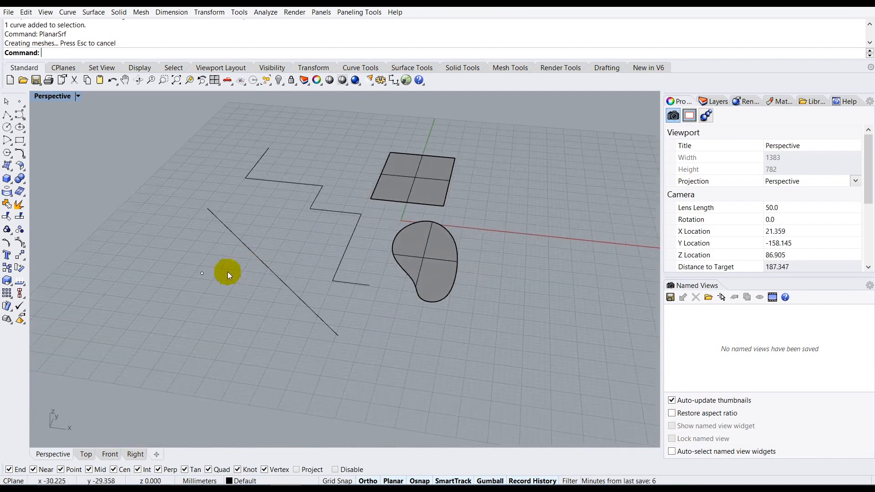
# Select the single point beside the diagonal line
pyautogui.click(203, 274)
pyautogui.scroll(2, 204, 272)
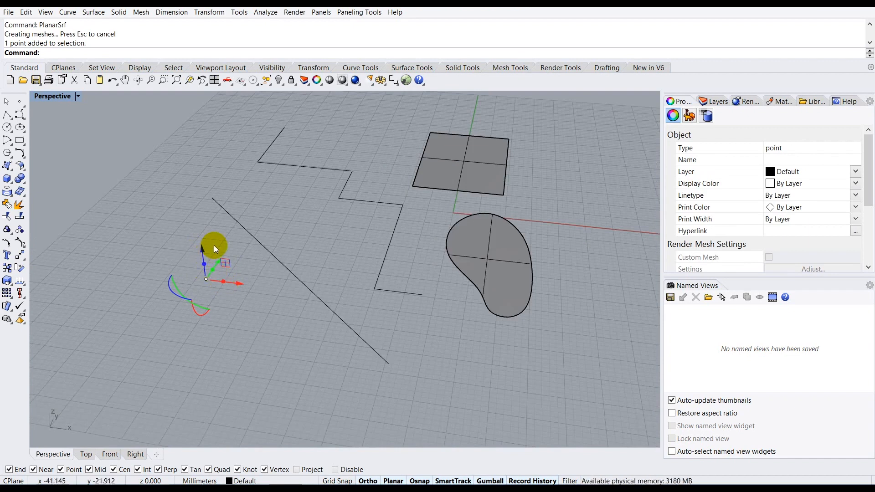
pyautogui.scroll(3, 220, 245)
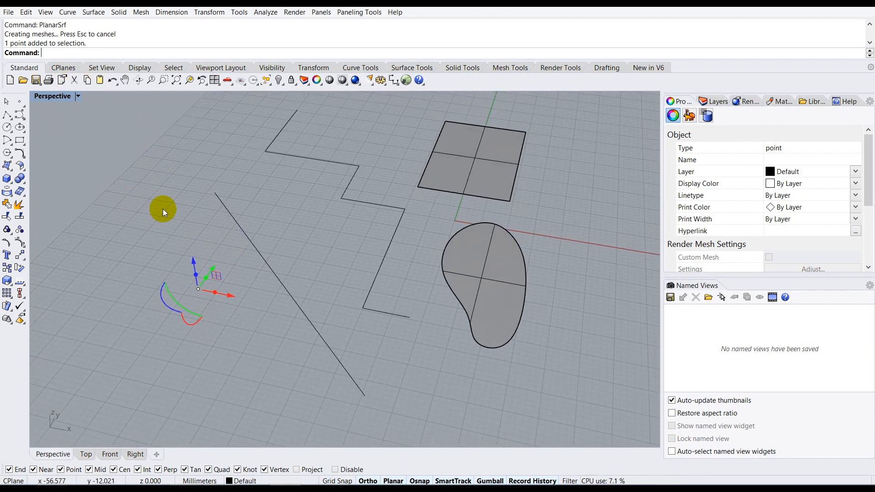
pyautogui.write('Extr')
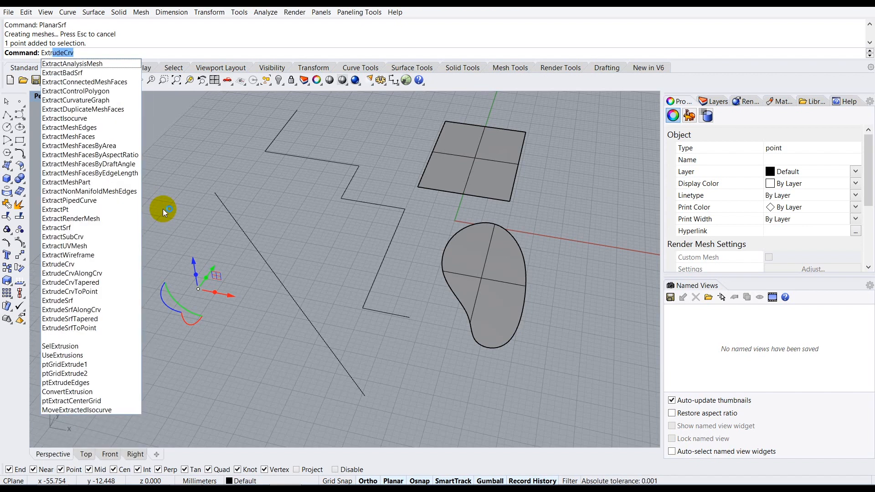
pyautogui.write('ude')
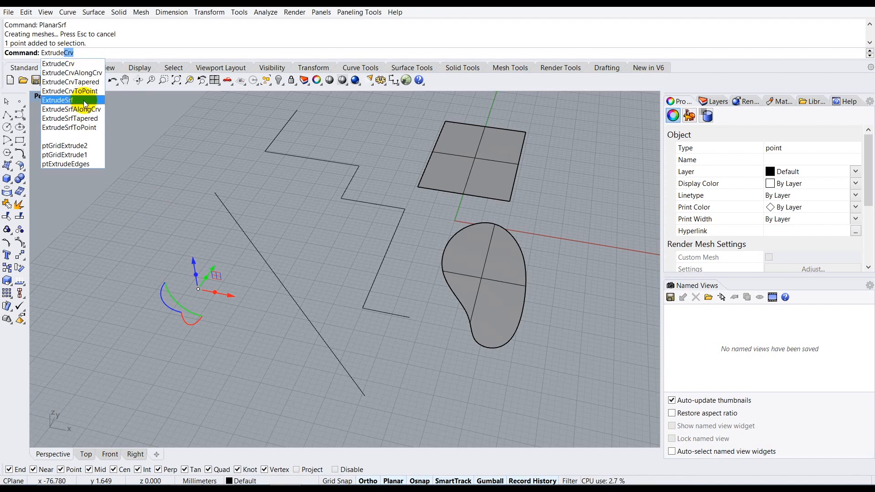
pyautogui.write('p')
pyautogui.press('BackSpace')
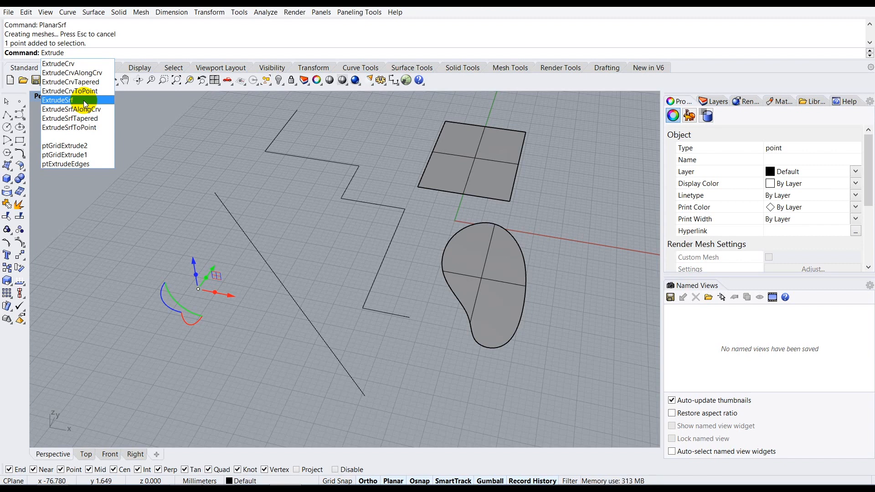
pyautogui.press('Escape')
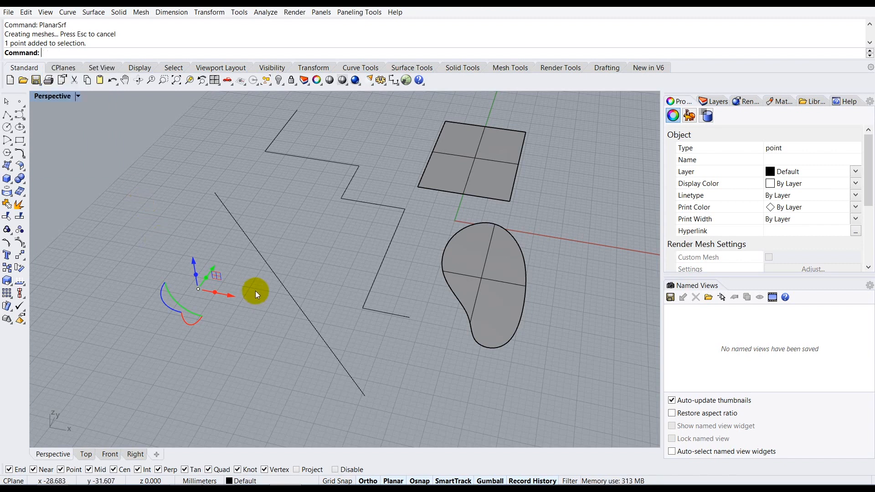
# Extrude the selected point straight up along Z with the gumball to form a vertical line, leaving nothing selected
pyautogui.scroll(-5, 256, 271)
pyautogui.scroll(2, 161, 206)
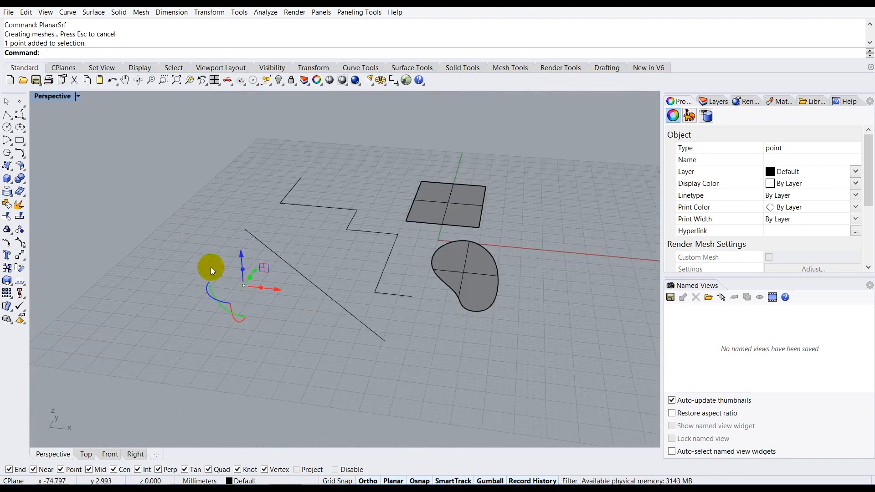
pyautogui.moveTo(245, 286); pyautogui.dragTo(245, 273)
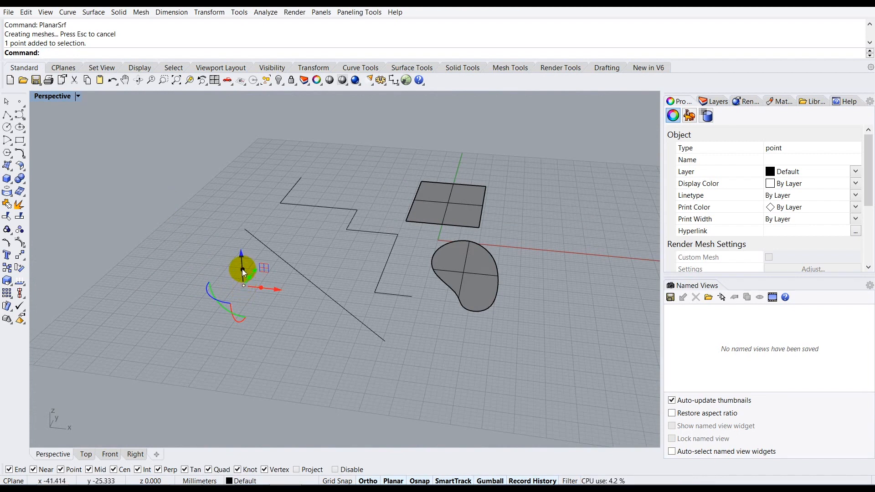
pyautogui.moveTo(244, 272); pyautogui.dragTo(245, 160)
pyautogui.click(283, 168)
pyautogui.moveTo(278, 194); pyautogui.dragTo(211, 217, button='right')
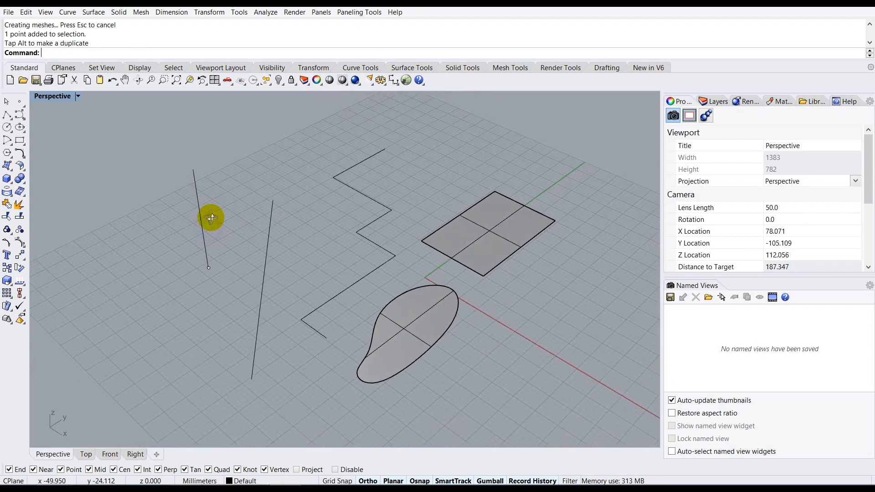
# Start ExtrudeCrv on the diagonal line and choose the Direction option for the extrusion
pyautogui.click(271, 234)
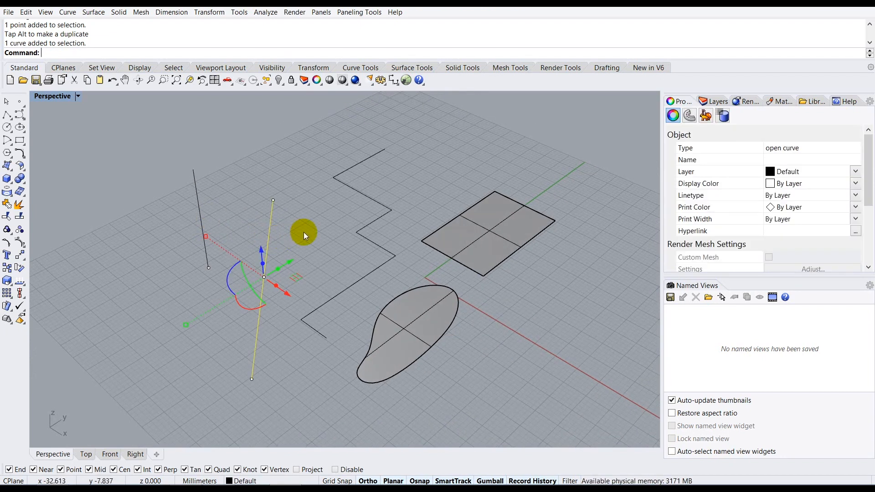
pyautogui.write('Ext')
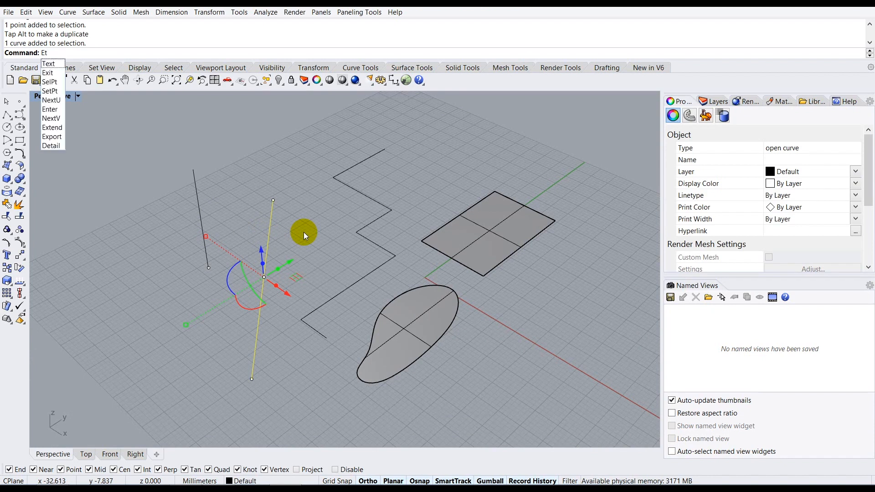
pyautogui.write('rudeCrv')
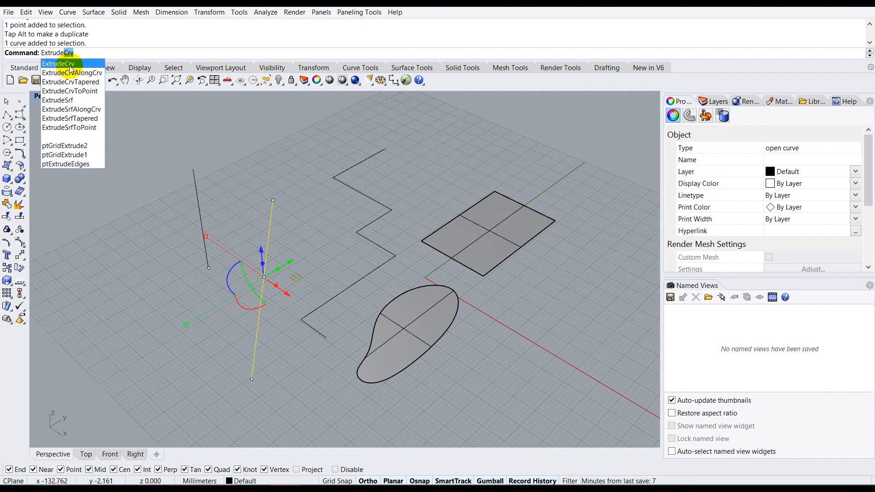
pyautogui.click(71, 65)
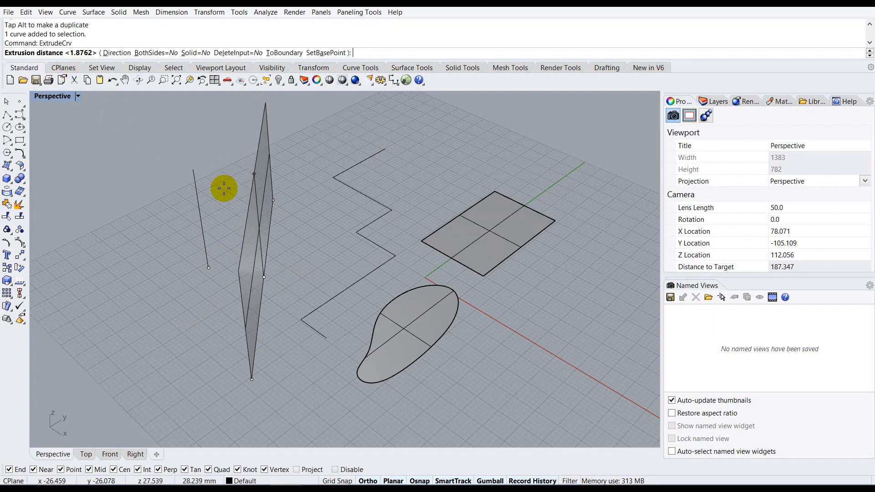
pyautogui.moveTo(224, 189); pyautogui.dragTo(260, 173, button='right')
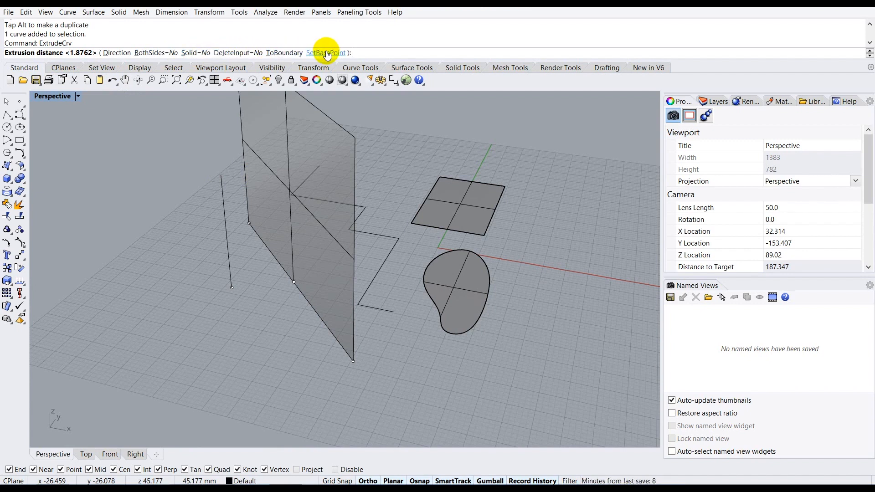
pyautogui.click(114, 54)
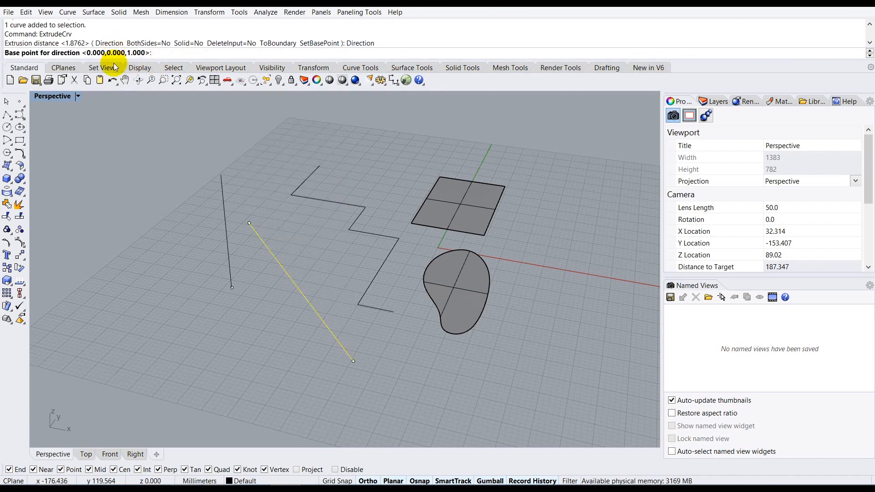
pyautogui.moveTo(234, 182); pyautogui.dragTo(219, 171, button='right')
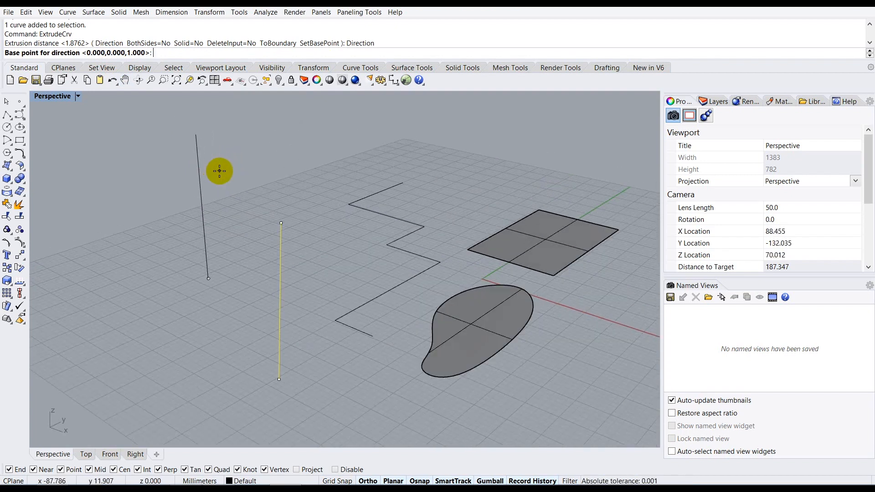
pyautogui.moveTo(303, 190); pyautogui.dragTo(326, 178, button='right')
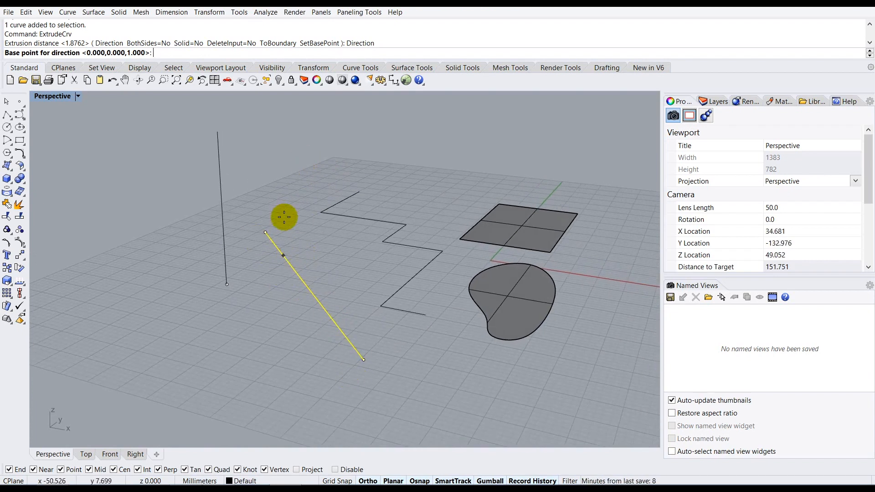
# Restore the four-viewport layout from the maximized Perspective view, fitting all geometry into the Top, Front and Right views
pyautogui.doubleClick(55, 100)
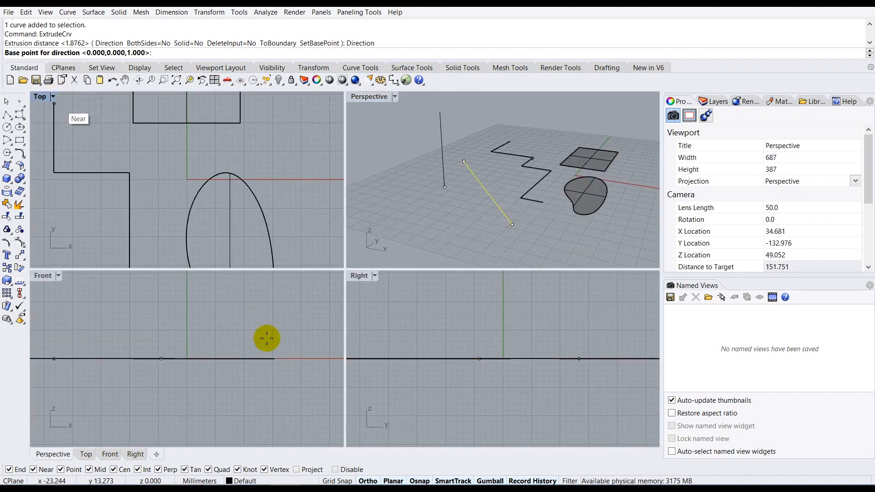
pyautogui.scroll(-3, 259, 365)
pyautogui.scroll(-5, 237, 190)
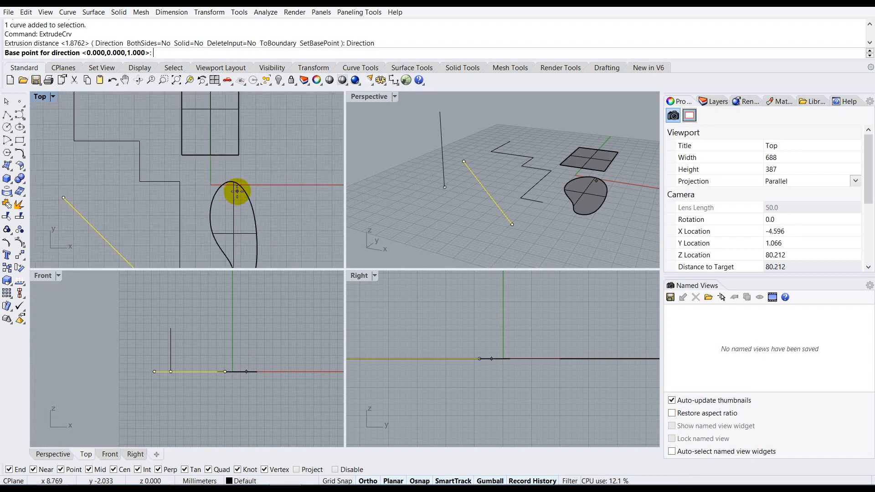
pyautogui.scroll(-5, 459, 360)
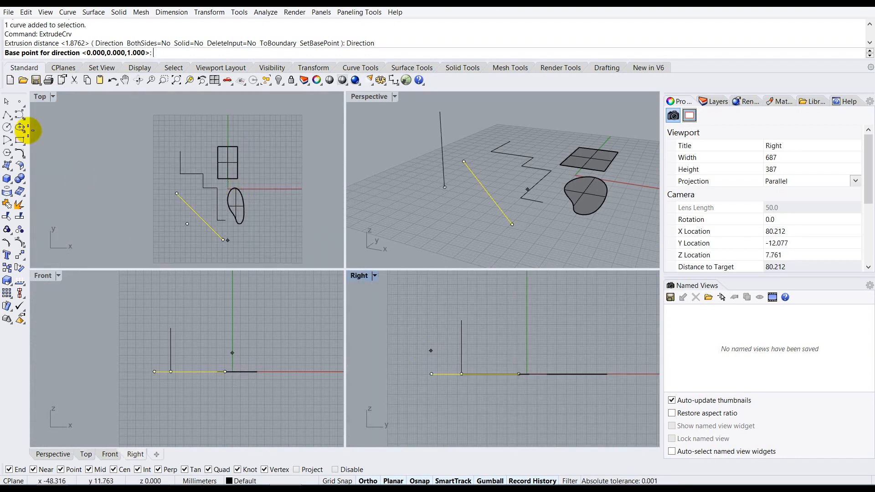
# Set the display mode of the Top, Front and Right viewports to Shaded
pyautogui.click(54, 100)
pyautogui.click(53, 97)
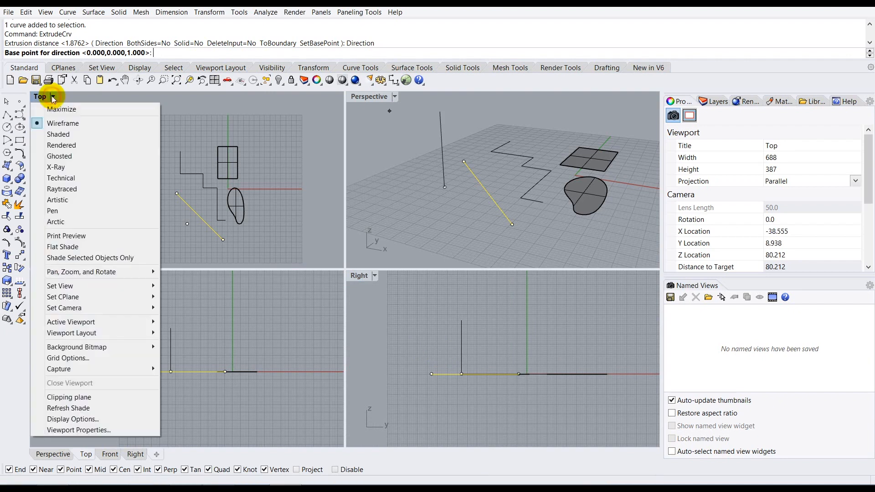
pyautogui.click(62, 136)
pyautogui.click(58, 276)
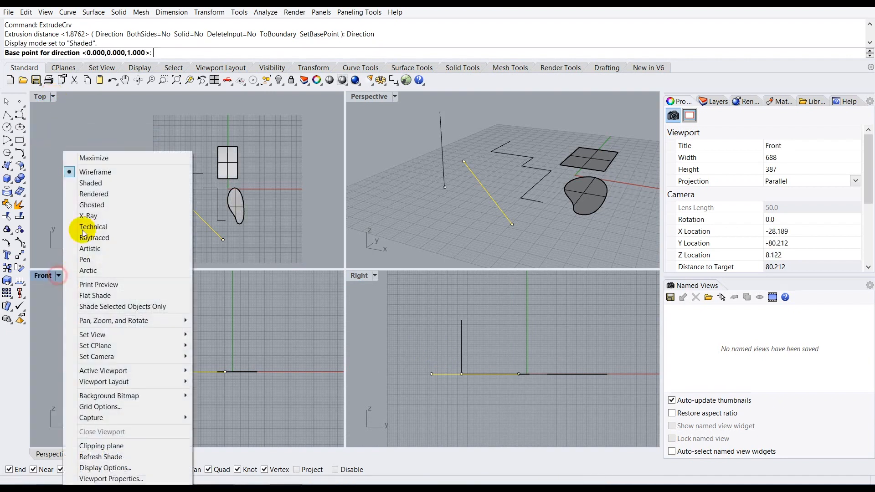
pyautogui.click(68, 181)
pyautogui.click(375, 276)
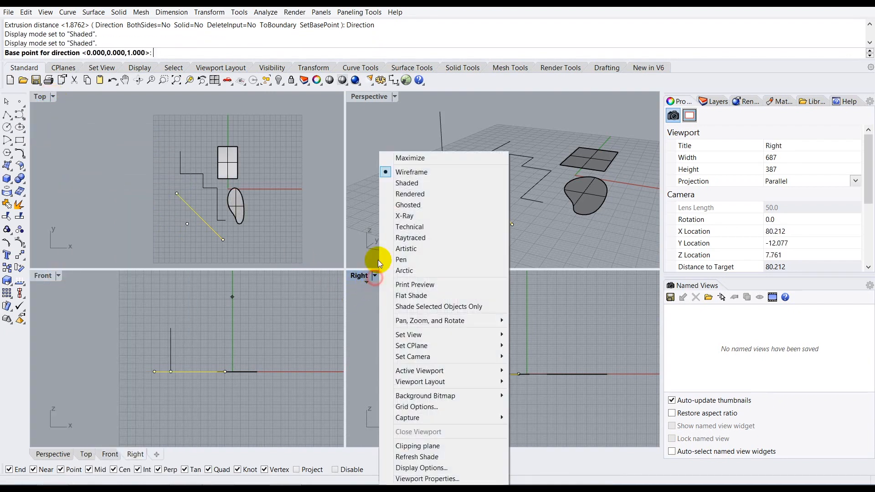
pyautogui.click(401, 182)
pyautogui.scroll(2, 397, 337)
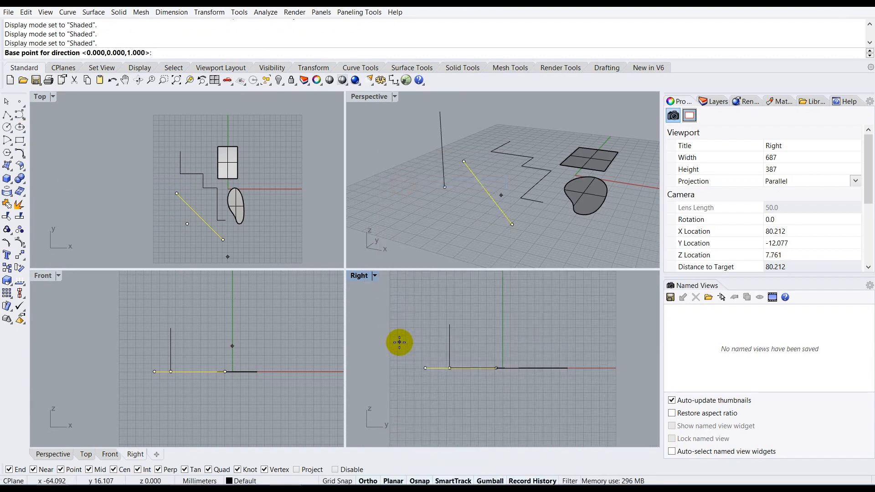
# Define the extrusion direction as straight up along Z from the diagonal line's endpoint in the Right view
pyautogui.scroll(-3, 427, 362)
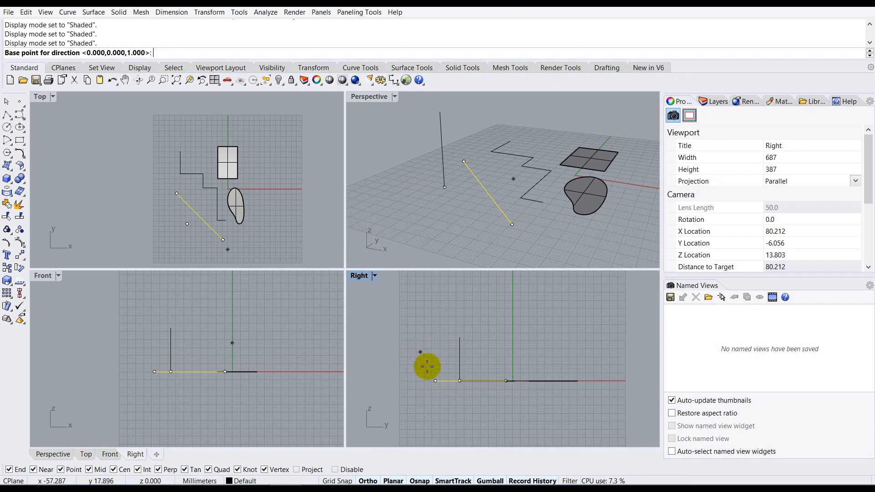
pyautogui.click(435, 380)
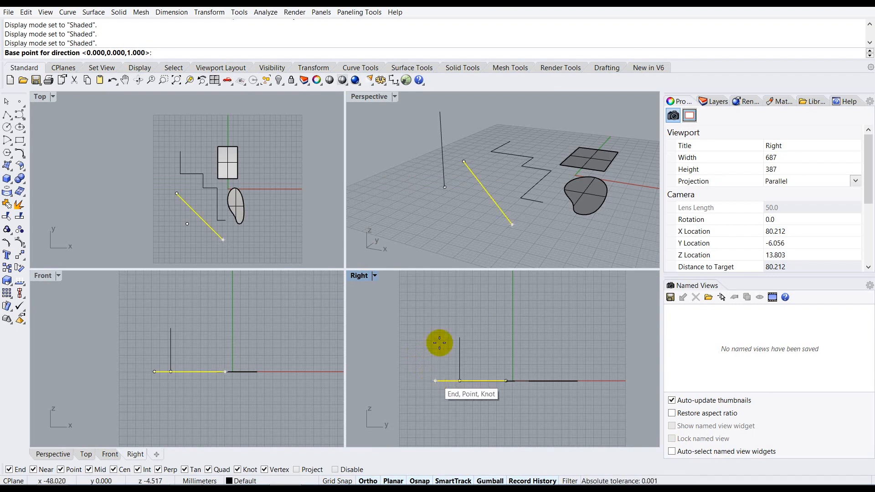
pyautogui.click(434, 381)
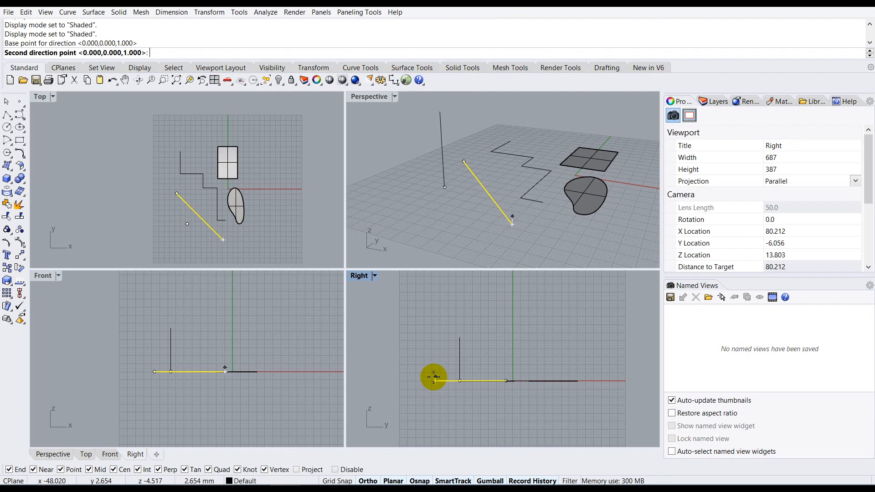
pyautogui.click(434, 328)
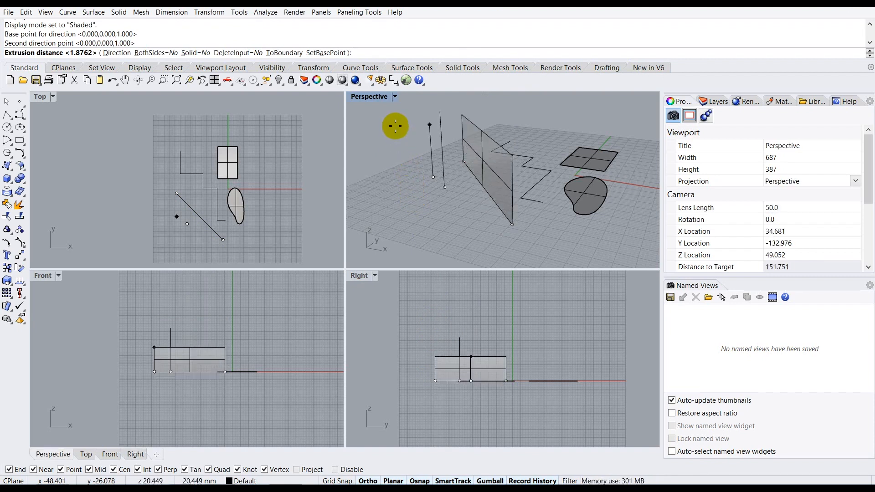
# Maximize the Perspective view and preview the line's extrusion with BothSides set to Yes and back to No
pyautogui.doubleClick(367, 97)
pyautogui.moveTo(307, 190); pyautogui.dragTo(317, 190, button='right')
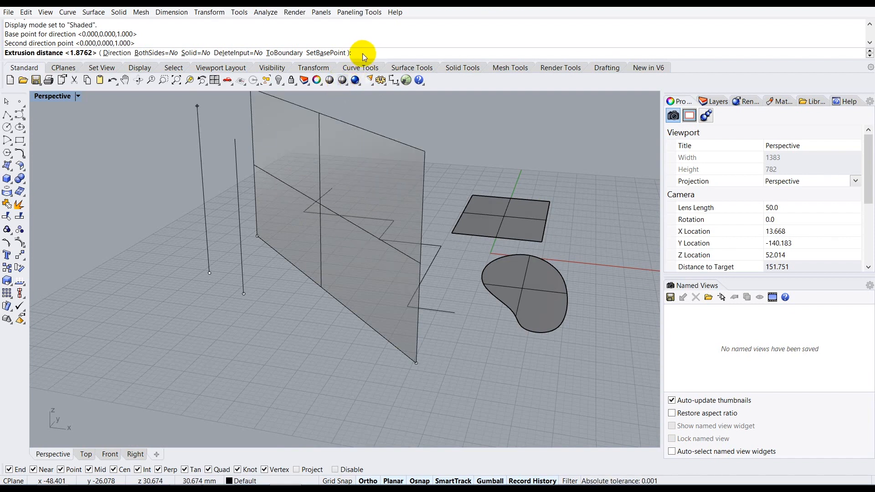
pyautogui.click(156, 53)
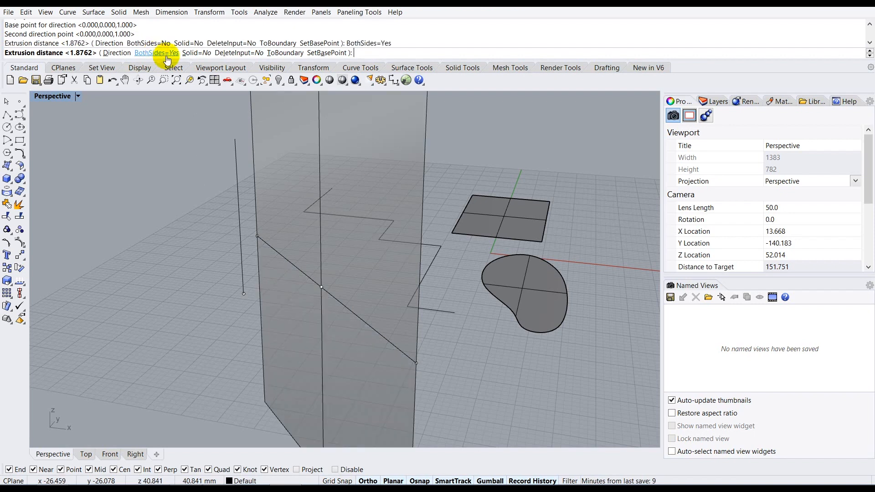
pyautogui.moveTo(301, 176); pyautogui.dragTo(292, 169, button='right')
pyautogui.scroll(-2, 292, 169)
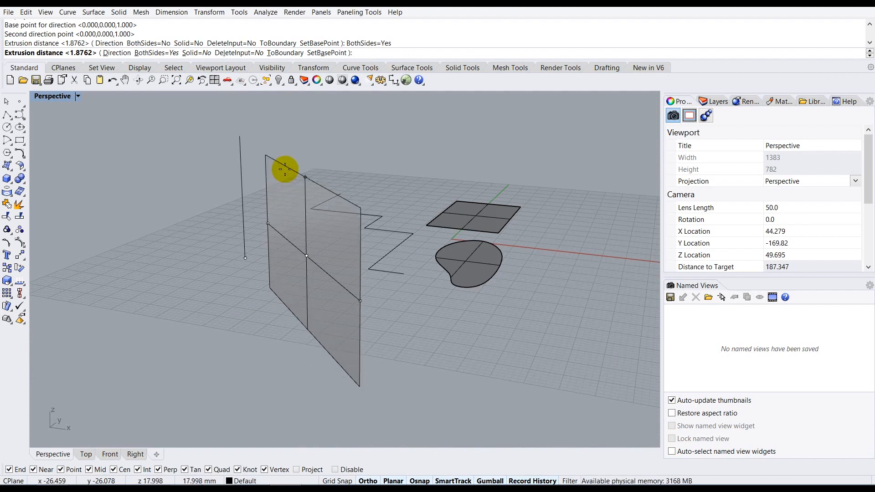
pyautogui.click(153, 52)
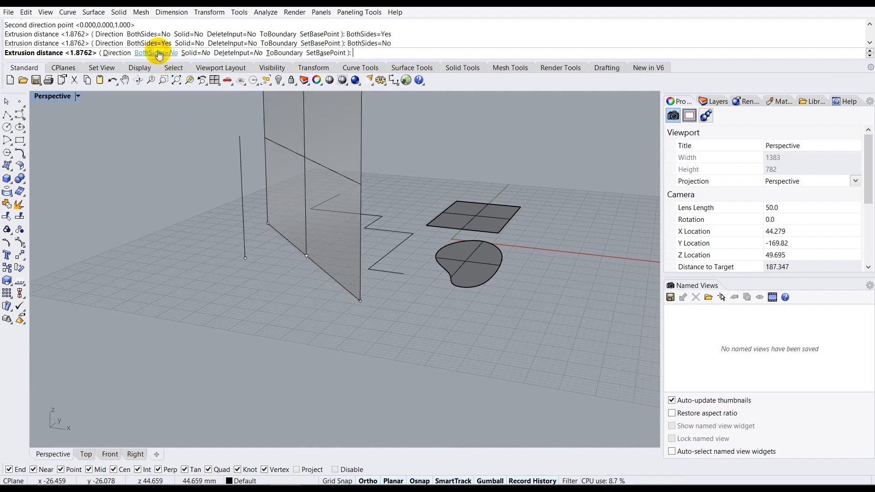
pyautogui.moveTo(275, 181); pyautogui.dragTo(287, 193, button='right')
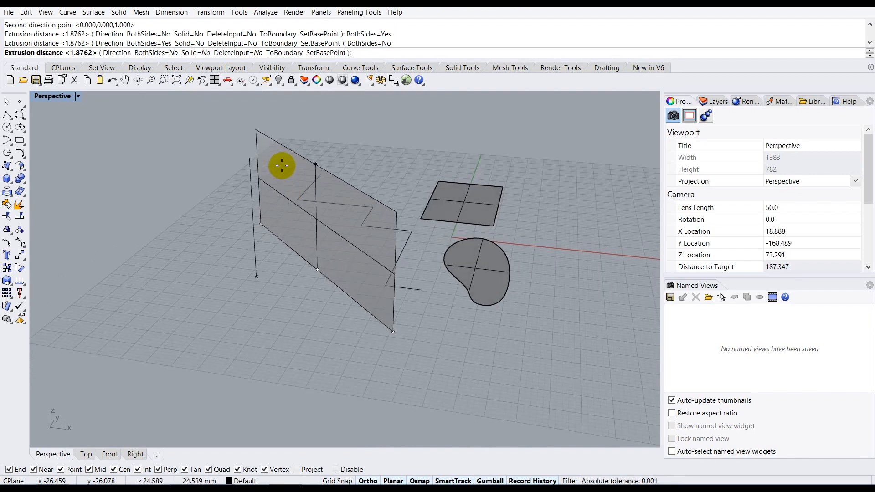
# Extrude the diagonal line upward by 5 mm and undo that extrusion
pyautogui.write('5')
pyautogui.press('Return')
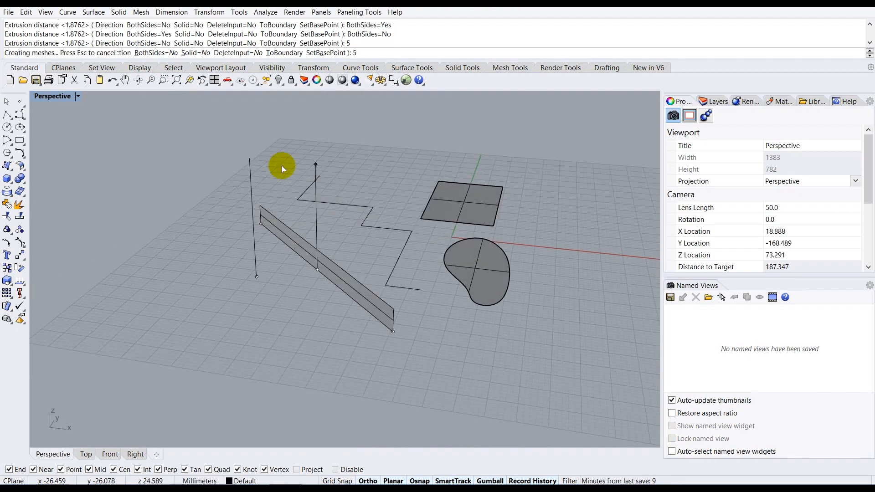
pyautogui.click(282, 165)
pyautogui.moveTo(283, 280); pyautogui.dragTo(322, 256, button='right')
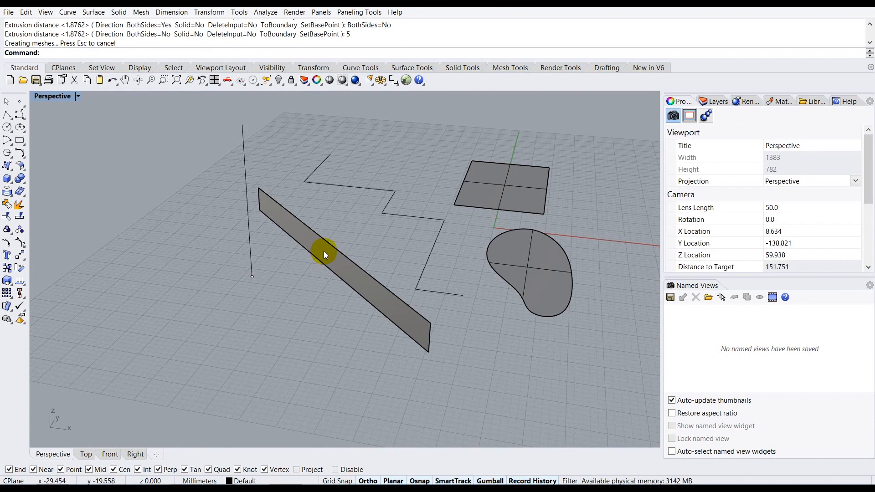
pyautogui.hotkey('ctrl', 'z')
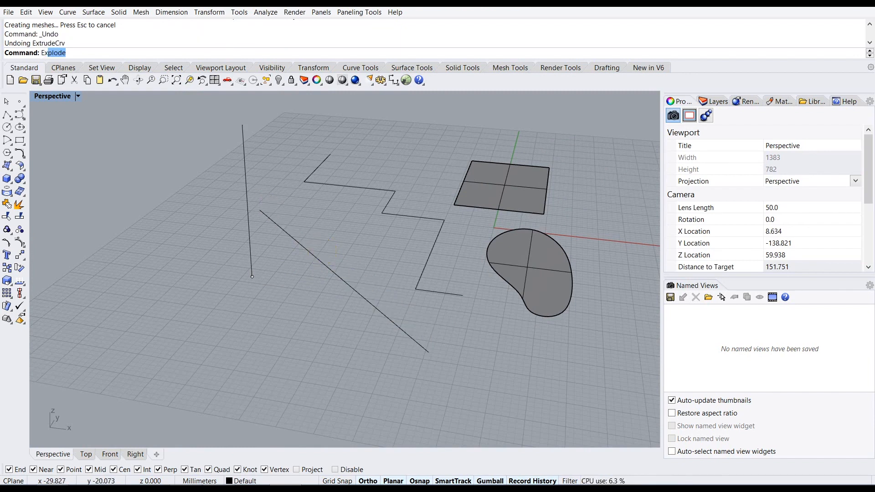
# Use ExtrudeCrv to extrude the diagonal line straight up into a vertical surface about 30 mm high
pyautogui.write('eCrv')
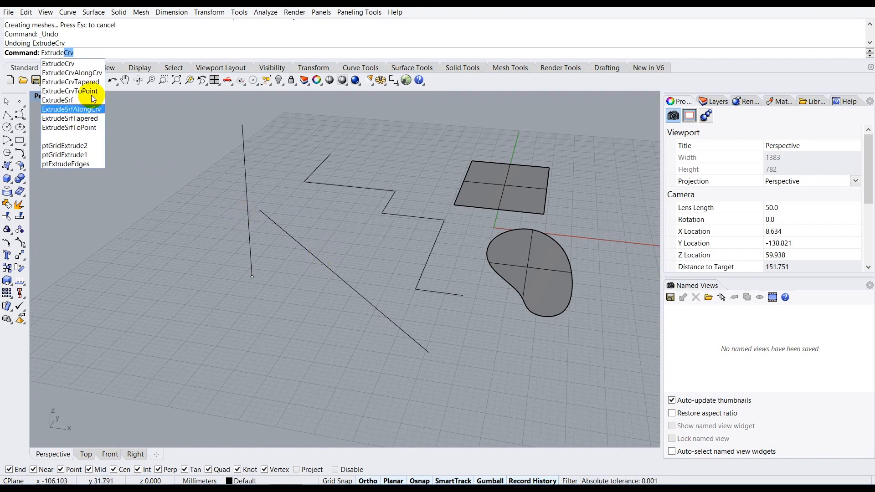
pyautogui.press('Return')
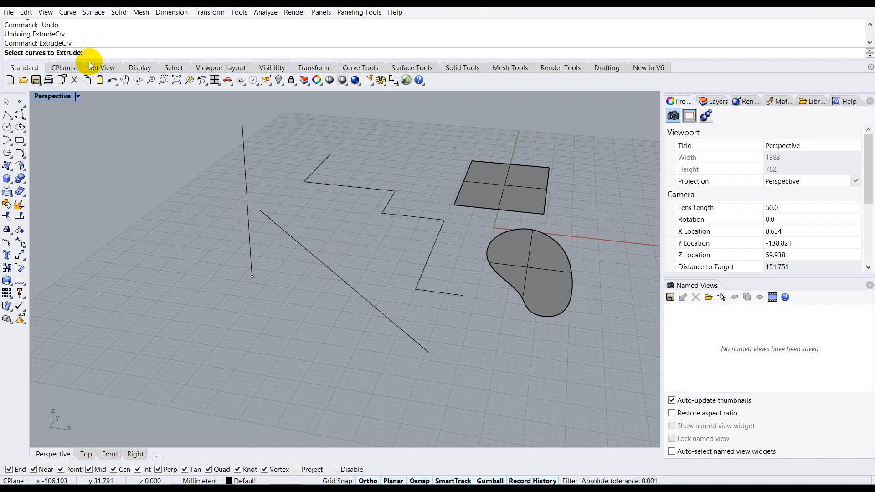
pyautogui.click(304, 248)
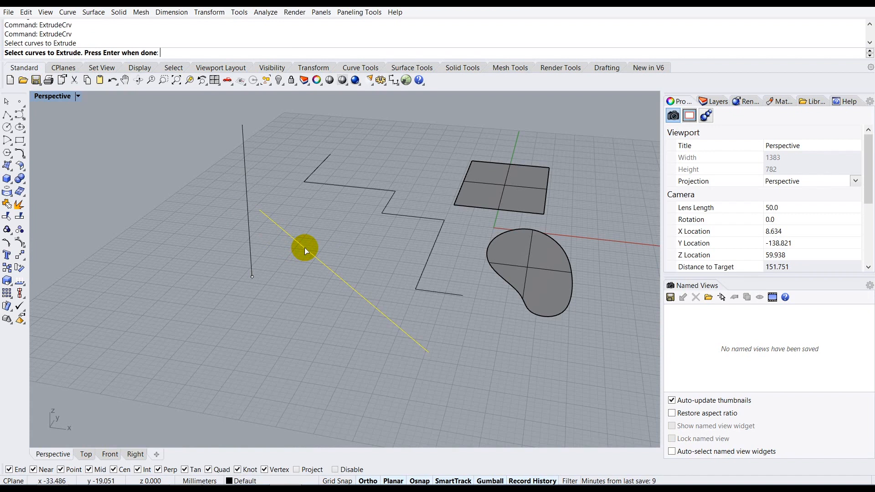
pyautogui.press('Return')
pyautogui.scroll(-2, 288, 326)
pyautogui.scroll(-2, 293, 239)
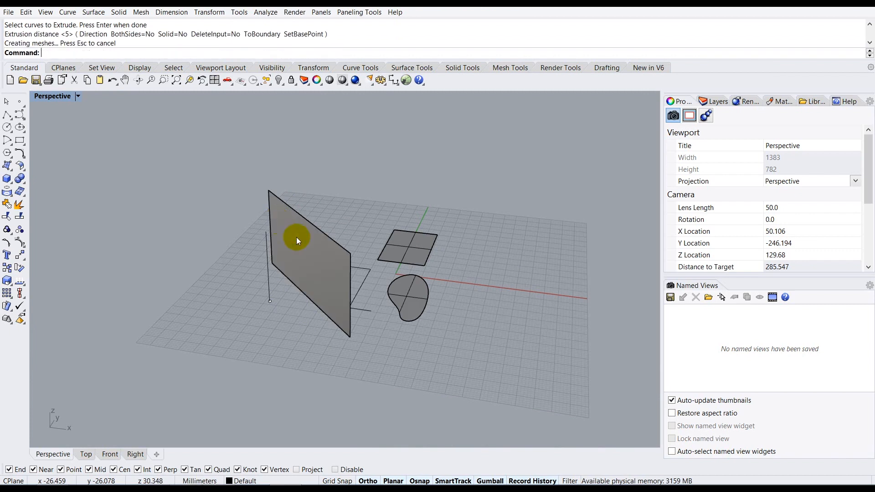
# Examine the extruded vertical surface and the surrounding geometry from several angles and distances
pyautogui.moveTo(314, 256)
pyautogui.mouseDown(button='right')
pyautogui.moveTo(256, 260)
pyautogui.moveTo(307, 250)
pyautogui.mouseUp(button='right')
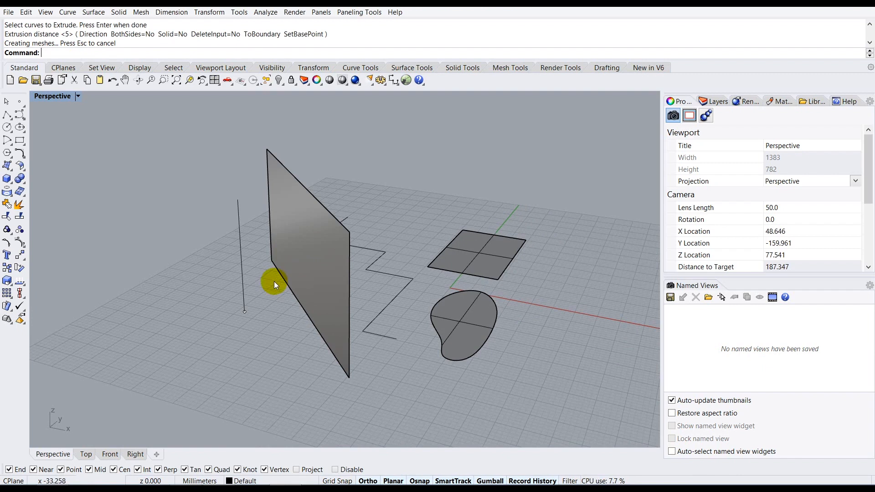
pyautogui.moveTo(335, 310); pyautogui.dragTo(280, 294, button='right')
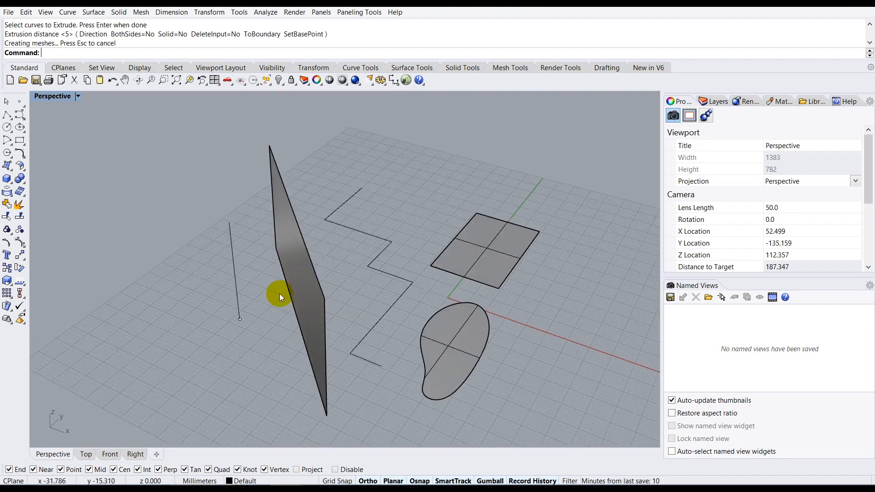
pyautogui.scroll(-3, 282, 293)
pyautogui.scroll(7, 454, 262)
pyautogui.scroll(-2, 390, 243)
pyautogui.scroll(-4, 391, 242)
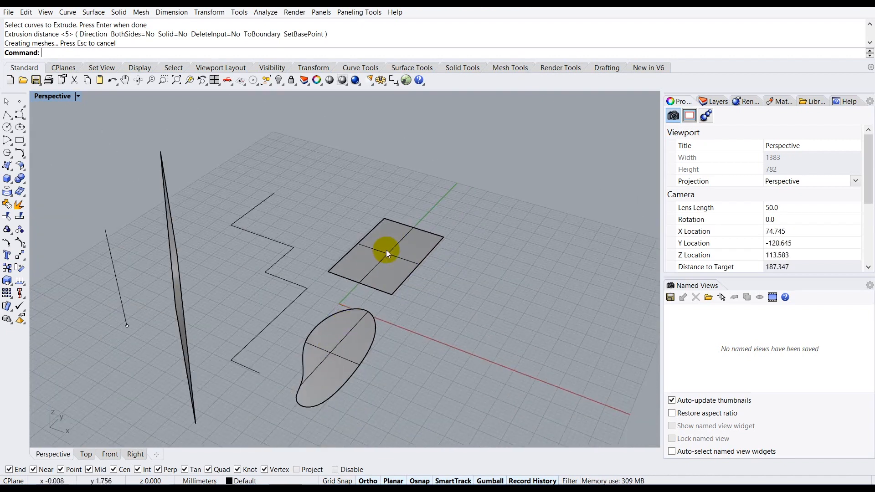
pyautogui.moveTo(344, 360)
pyautogui.mouseDown(button='right')
pyautogui.moveTo(344, 336)
pyautogui.moveTo(292, 318)
pyautogui.moveTo(369, 284)
pyautogui.mouseUp(button='right')
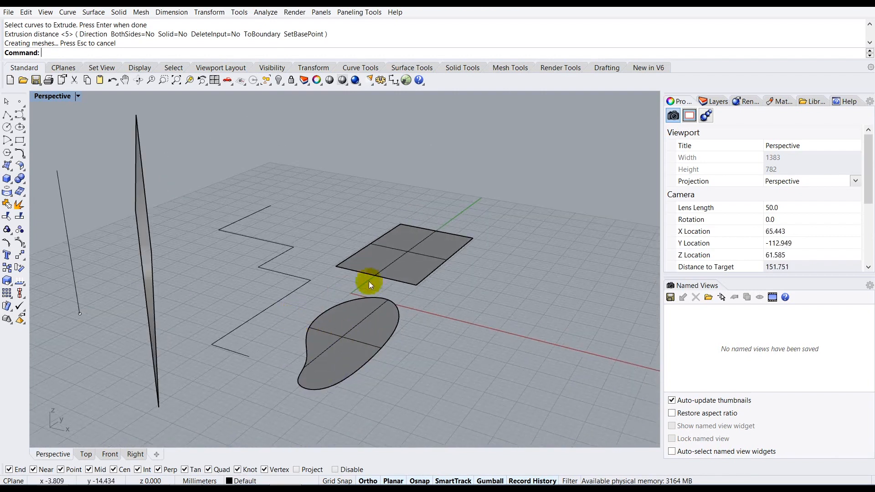
# Use ExtrudeSrf to extrude the rectangular planar surface upward about 18.5 mm with Solid set to No
pyautogui.click(396, 261)
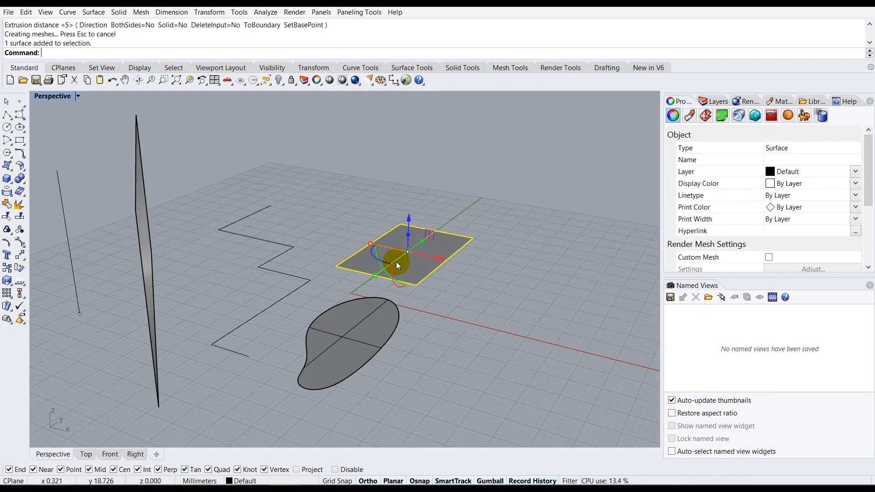
pyautogui.write('ExtrudeCrv')
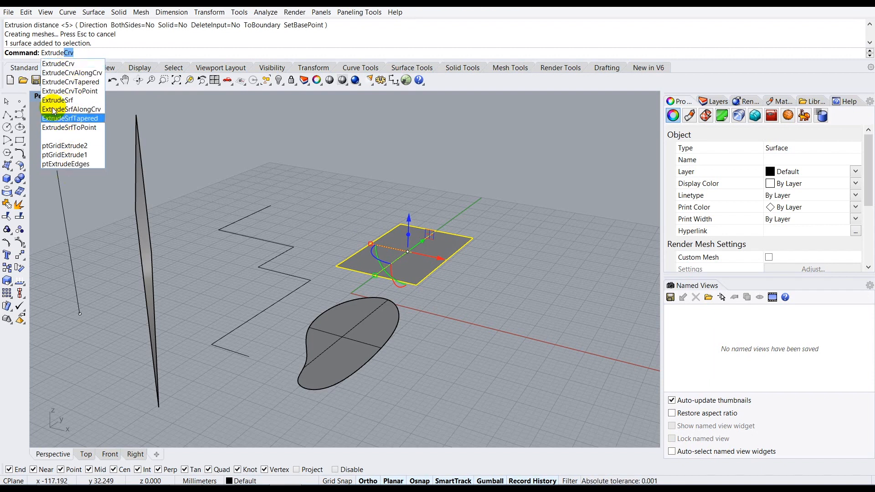
pyautogui.click(75, 104)
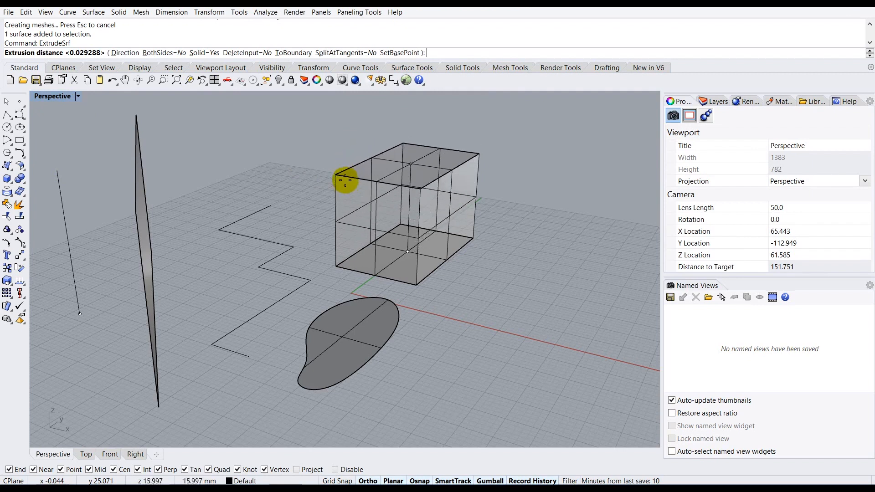
pyautogui.moveTo(345, 184); pyautogui.dragTo(335, 169, button='right')
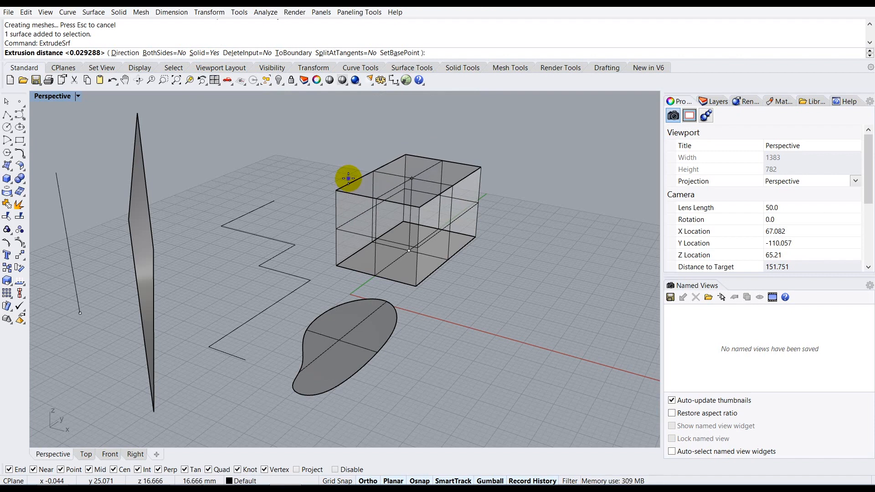
pyautogui.scroll(3, 348, 178)
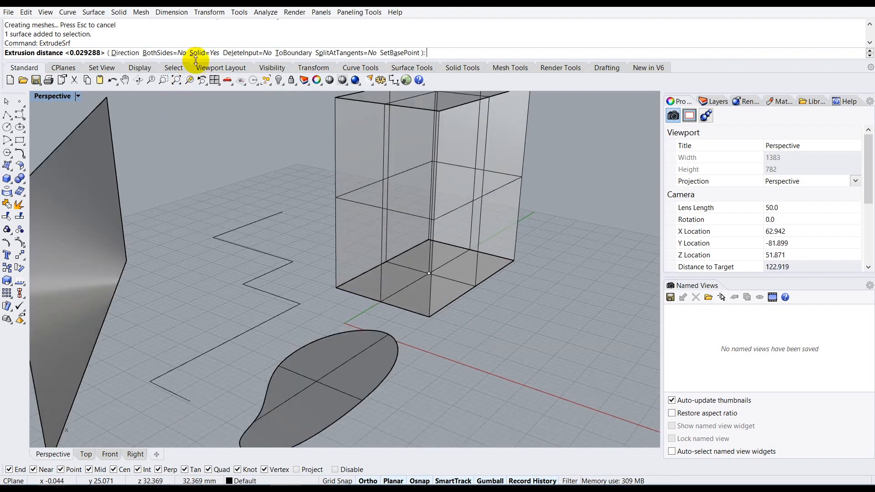
pyautogui.click(196, 54)
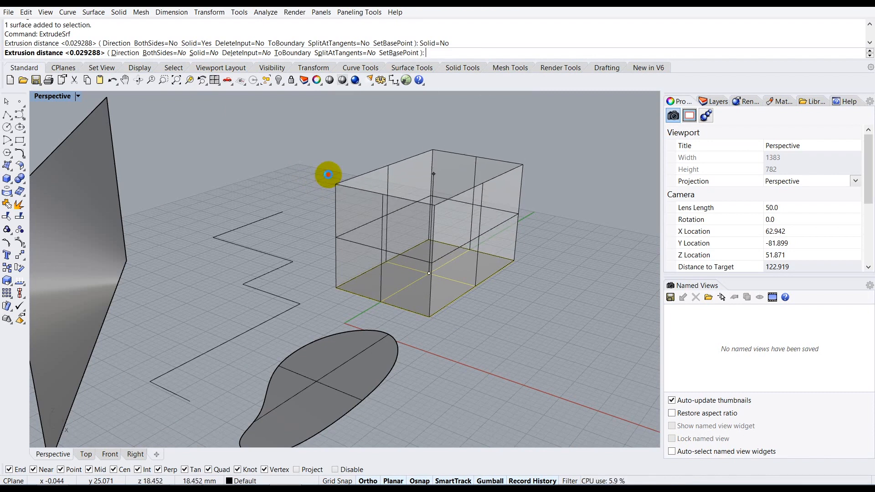
pyautogui.click(328, 174)
# Deselect the rectangle, inspect its open-topped extrusion from above, and undo the extrusion
pyautogui.moveTo(359, 195); pyautogui.dragTo(311, 269, button='right')
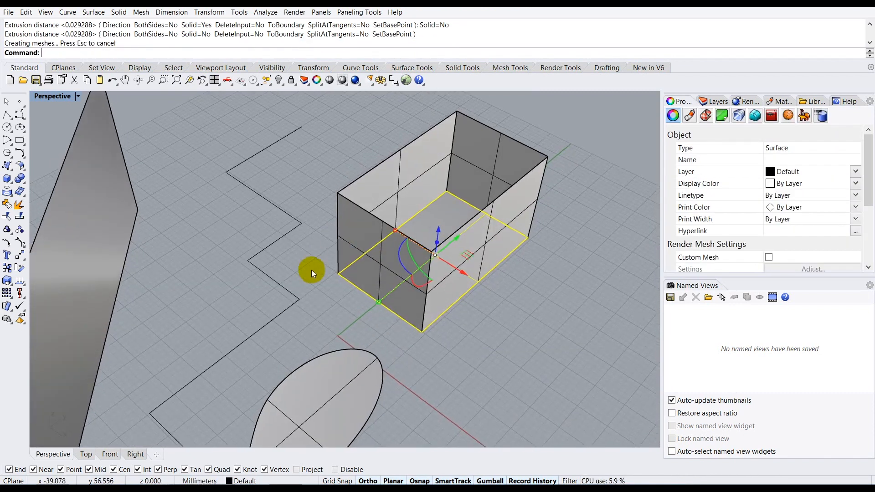
pyautogui.scroll(-6, 311, 270)
pyautogui.scroll(6, 390, 179)
pyautogui.click(439, 158)
pyautogui.moveTo(387, 281); pyautogui.dragTo(378, 245, button='right')
pyautogui.scroll(2, 329, 272)
pyautogui.moveTo(333, 277); pyautogui.dragTo(348, 293, button='right')
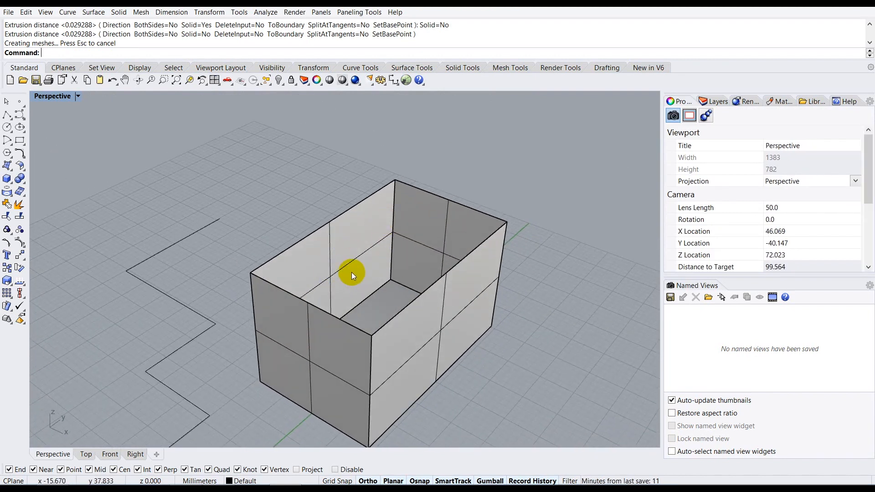
pyautogui.hotkey('ctrl', 'z')
# Use ExtrudeSrf to extrude the rectangular surface upward about 20 mm with Solid set to Yes
pyautogui.moveTo(363, 263); pyautogui.dragTo(350, 336, button='right')
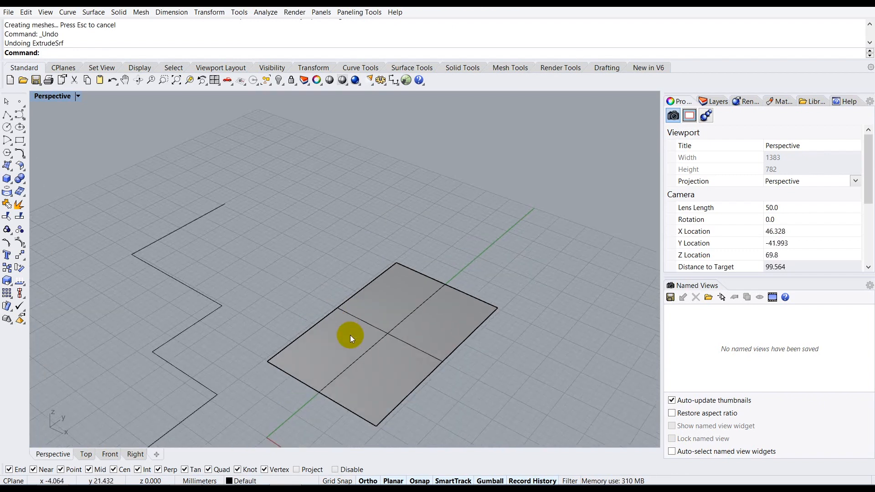
pyautogui.click(350, 335)
pyautogui.write('ExtrudeCrv')
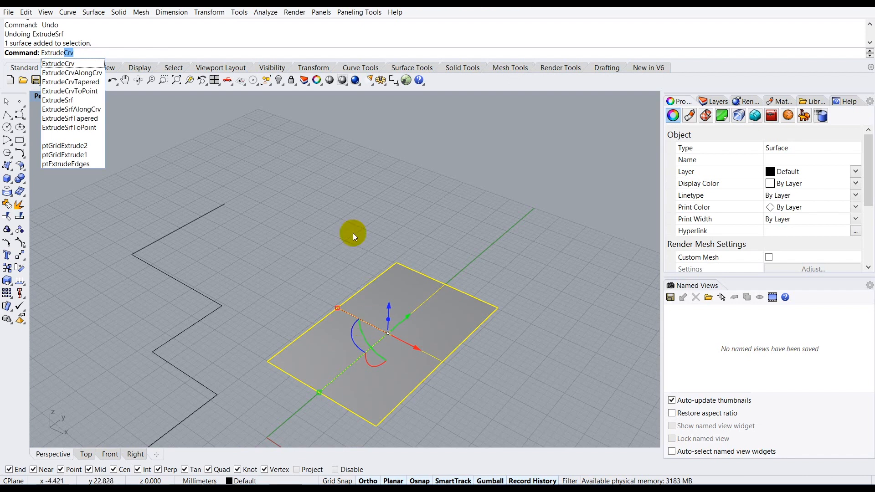
pyautogui.click(83, 100)
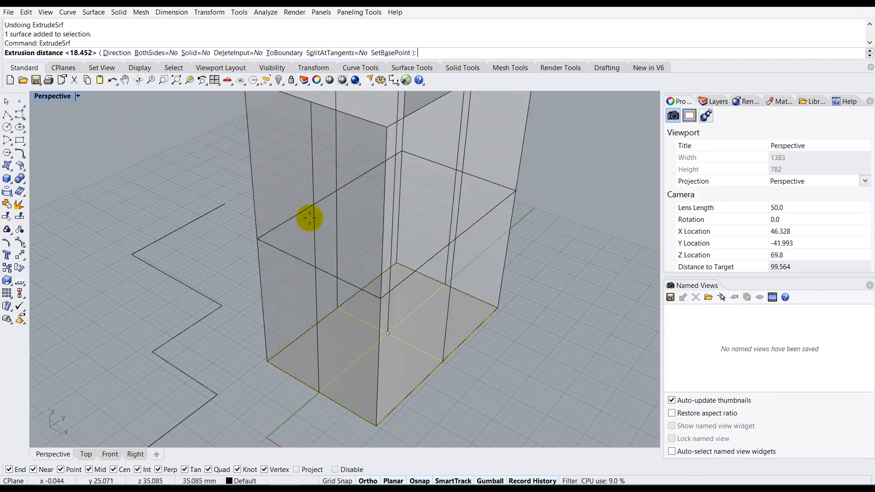
pyautogui.click(190, 53)
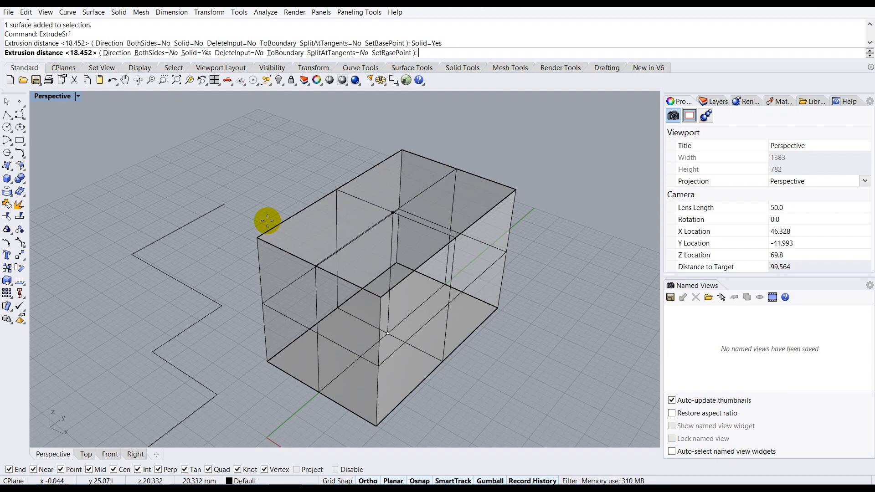
pyautogui.click(267, 221)
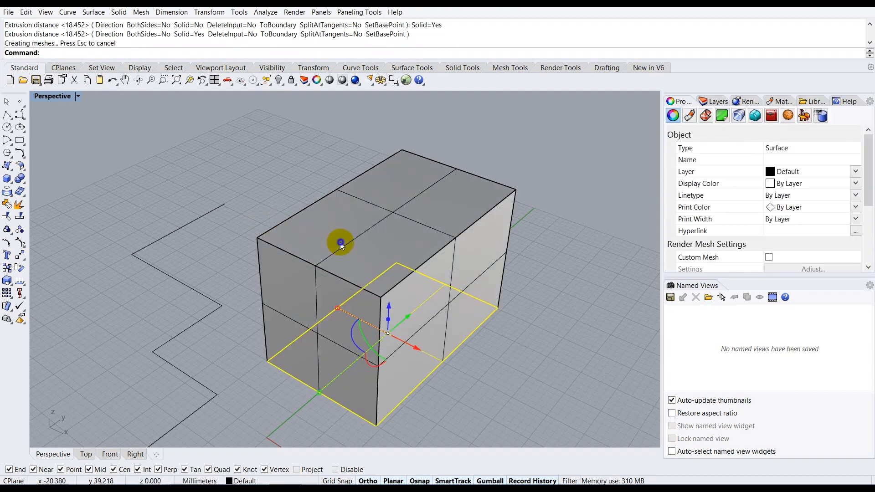
# Deselect the rectangle and inspect the closed box from above and from underneath
pyautogui.moveTo(341, 243); pyautogui.dragTo(340, 208, button='right')
pyautogui.click(468, 143)
pyautogui.moveTo(372, 255); pyautogui.dragTo(395, 190, button='right')
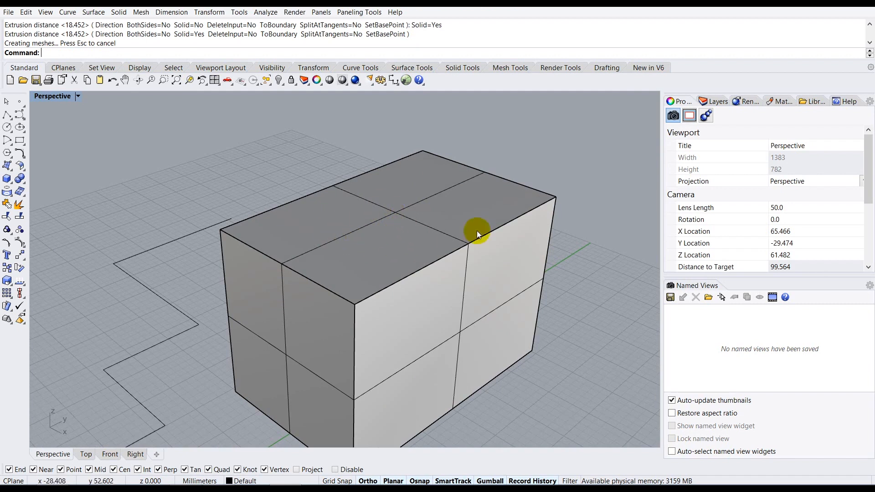
pyautogui.moveTo(374, 237)
pyautogui.mouseDown(button='right')
pyautogui.moveTo(387, 289)
pyautogui.moveTo(385, 229)
pyautogui.mouseUp(button='right')
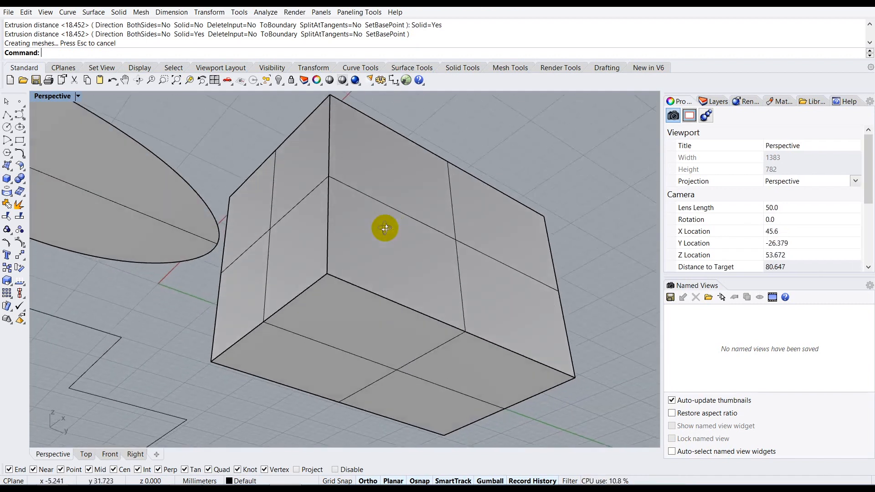
# Select the closed box to check its object type, then deselect it
pyautogui.click(384, 228)
pyautogui.moveTo(364, 172); pyautogui.dragTo(348, 217, button='right')
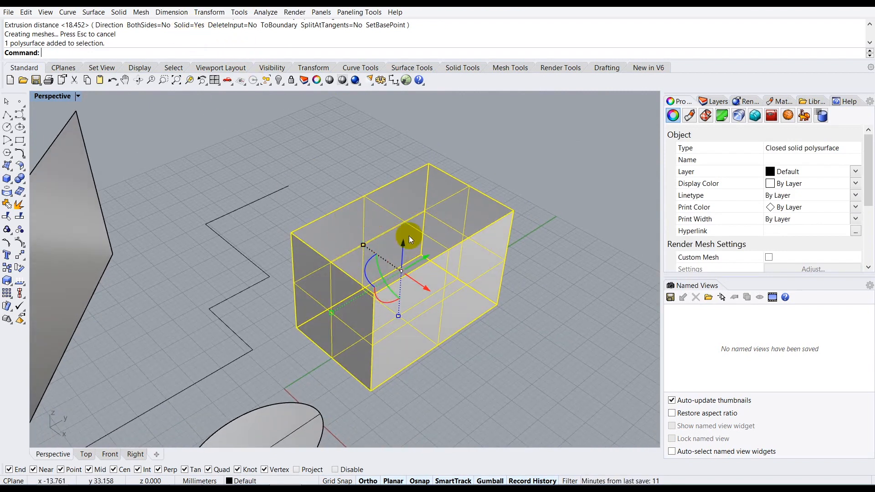
pyautogui.click(375, 152)
pyautogui.moveTo(411, 195); pyautogui.dragTo(434, 212, button='right')
pyautogui.scroll(4, 353, 309)
pyautogui.moveTo(354, 301); pyautogui.dragTo(359, 363, button='right')
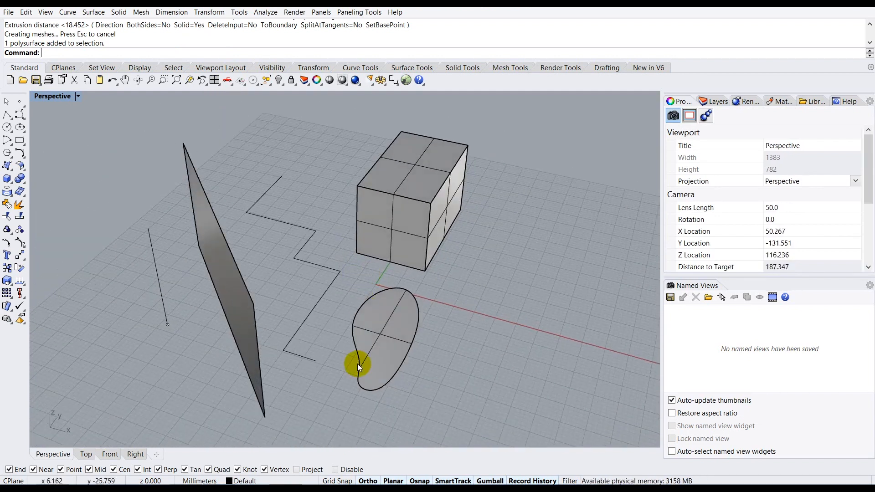
# Use ExtrudeSrf to extrude the curved planar surface upward about 22 mm with Solid set to Yes, then deselect it
pyautogui.scroll(2, 359, 363)
pyautogui.scroll(-3, 358, 363)
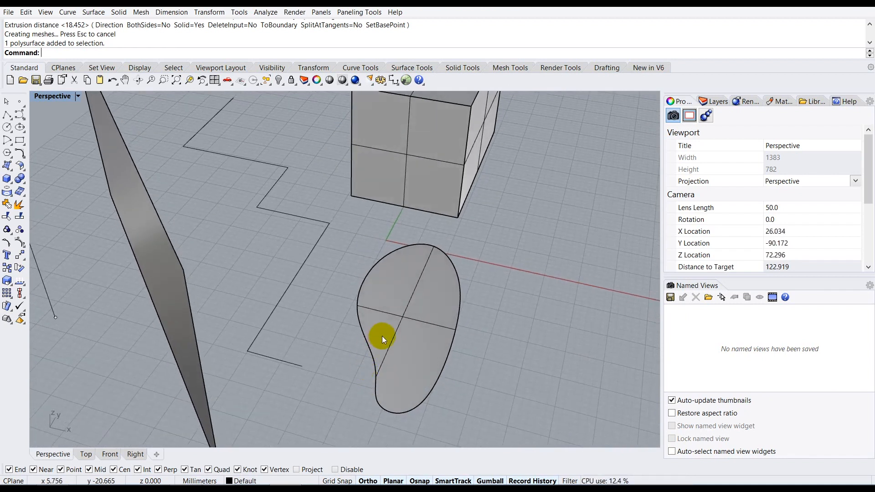
pyautogui.scroll(-2, 384, 330)
pyautogui.click(384, 329)
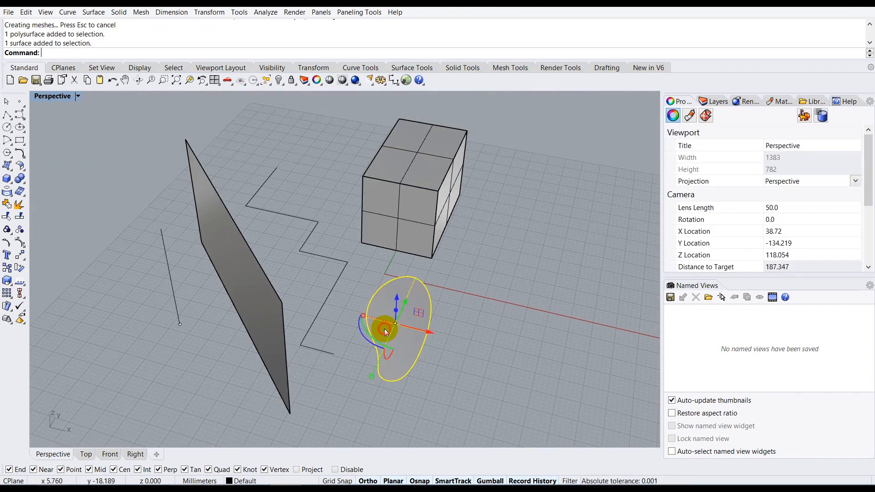
pyautogui.write('ExtrudeCrv')
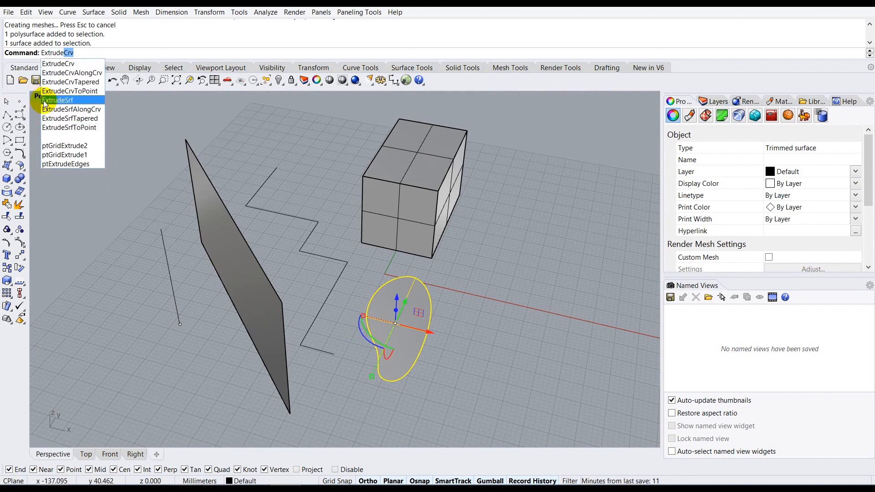
pyautogui.click(57, 105)
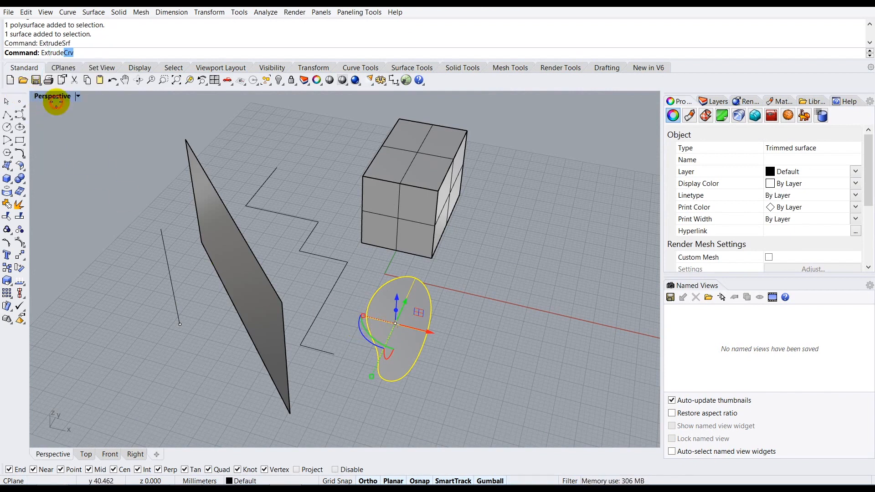
pyautogui.moveTo(414, 228); pyautogui.dragTo(377, 195, button='right')
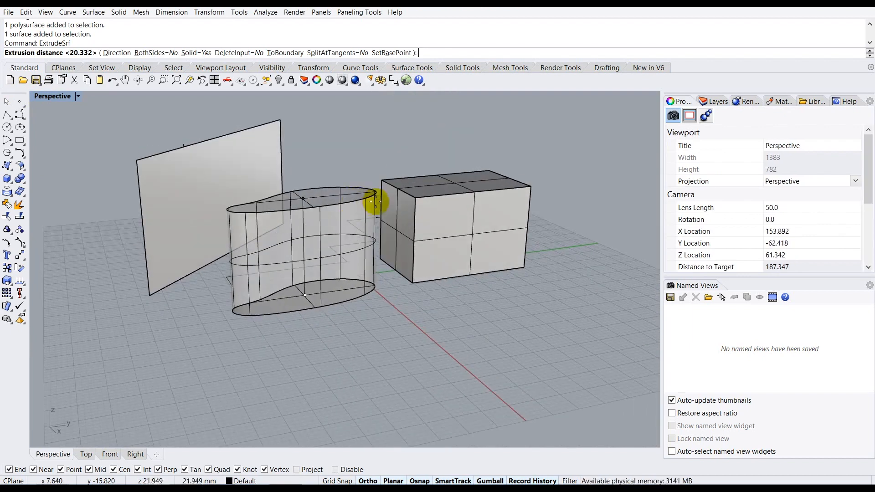
pyautogui.click(412, 202)
pyautogui.moveTo(332, 247); pyautogui.dragTo(461, 248, button='right')
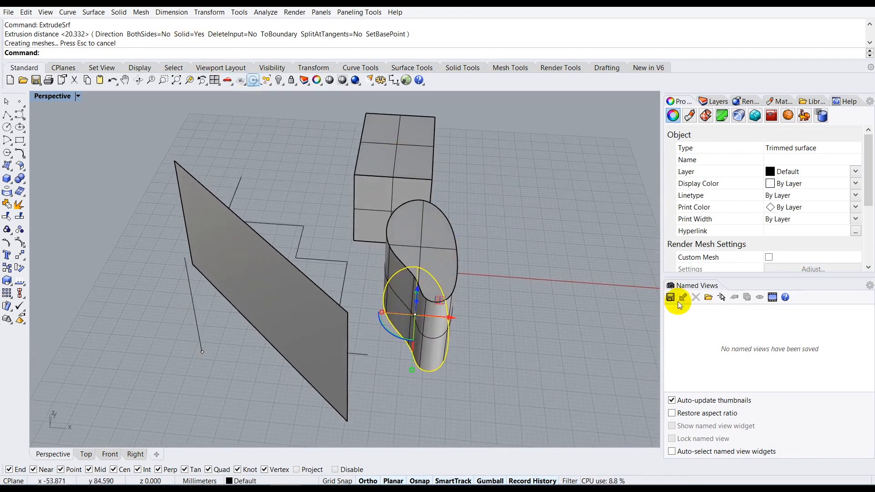
pyautogui.click(492, 275)
# Use ExtrudeCrv to extrude the open zigzag polyline upward into vertical surfaces with Solid set to No, then deselect it
pyautogui.moveTo(434, 271); pyautogui.dragTo(366, 275, button='right')
pyautogui.scroll(4, 288, 269)
pyautogui.scroll(-6, 292, 274)
pyautogui.moveTo(296, 275); pyautogui.dragTo(419, 279, button='right')
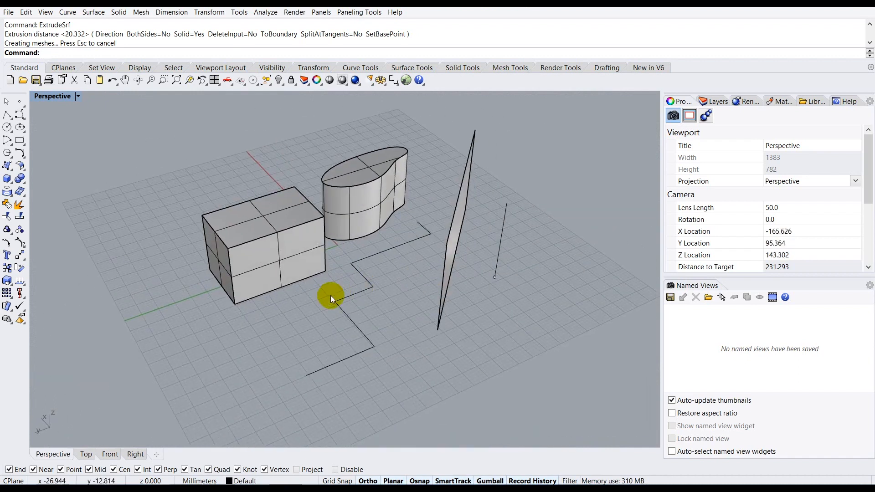
pyautogui.scroll(2, 330, 296)
pyautogui.click(359, 293)
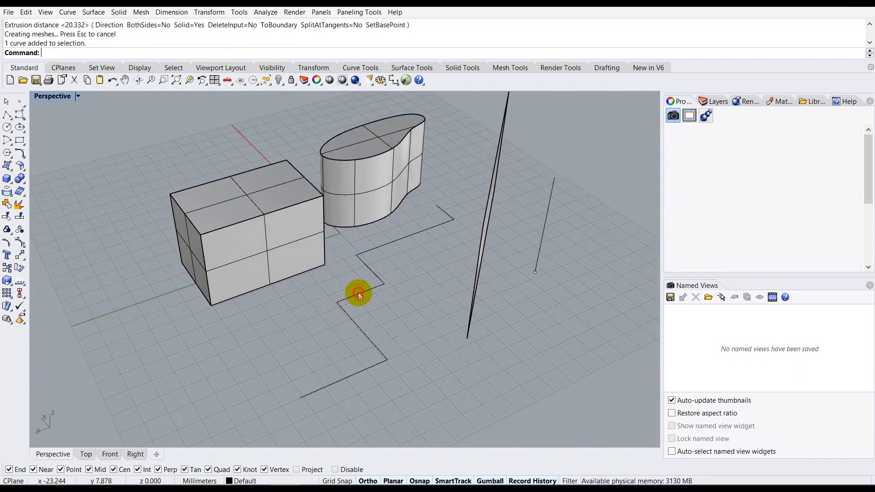
pyautogui.click(427, 259)
pyautogui.click(403, 238)
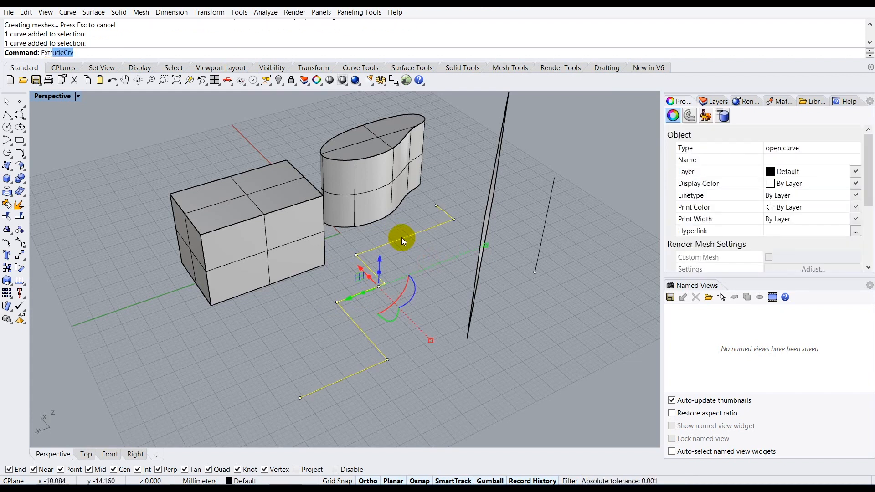
pyautogui.write('ude')
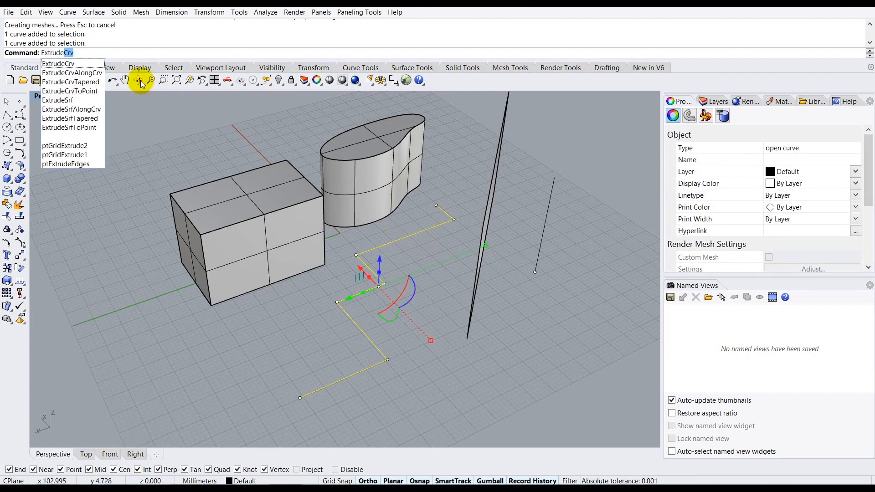
pyautogui.click(78, 65)
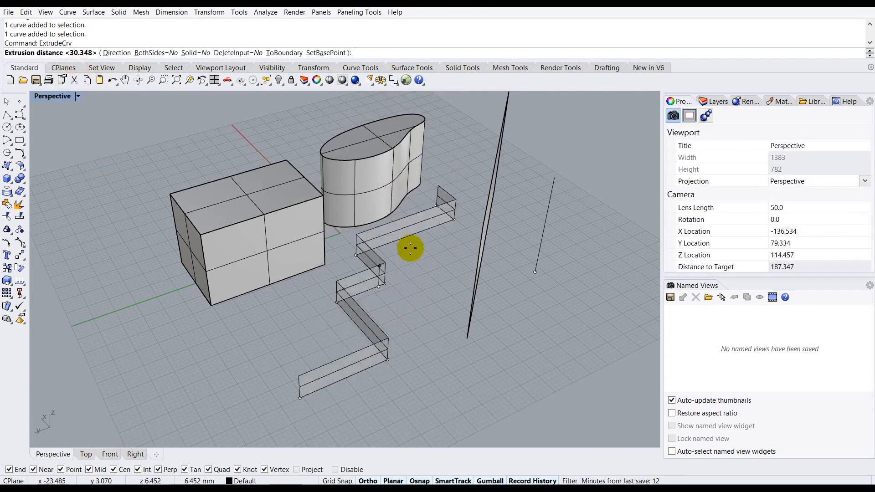
pyautogui.click(468, 203)
pyautogui.moveTo(399, 226); pyautogui.dragTo(354, 244, button='right')
pyautogui.press('Escape')
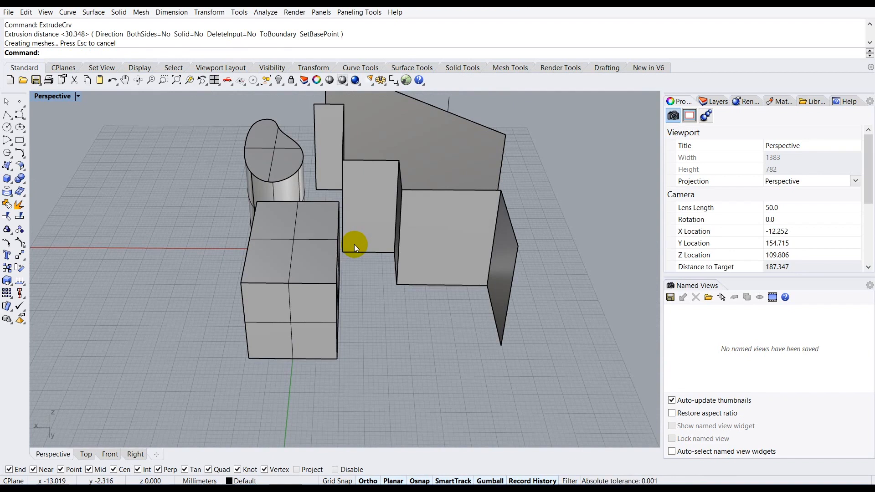
# Move the closed box off its rectangular base surface to an open area beside it
pyautogui.moveTo(387, 279); pyautogui.dragTo(345, 245, button='right')
pyautogui.scroll(2, 283, 200)
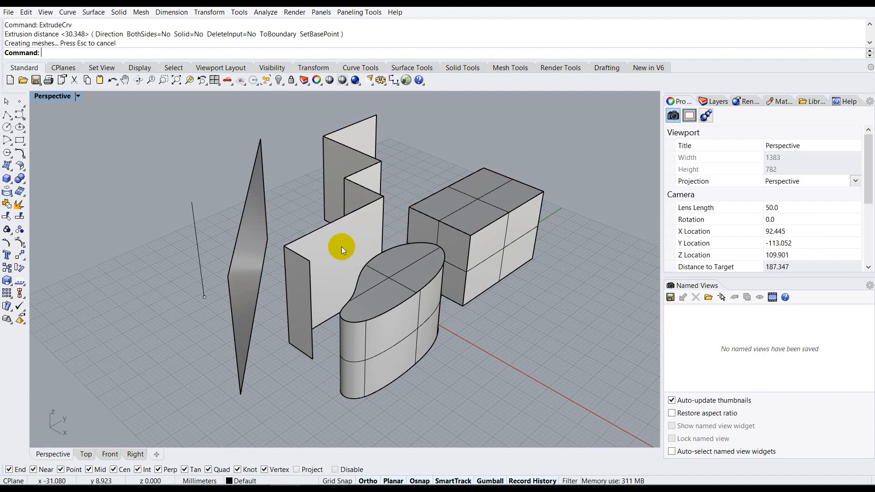
pyautogui.scroll(-3, 332, 253)
pyautogui.moveTo(334, 254)
pyautogui.mouseDown(button='right')
pyautogui.moveTo(342, 280)
pyautogui.moveTo(363, 256)
pyautogui.moveTo(330, 257)
pyautogui.moveTo(349, 256)
pyautogui.mouseUp(button='right')
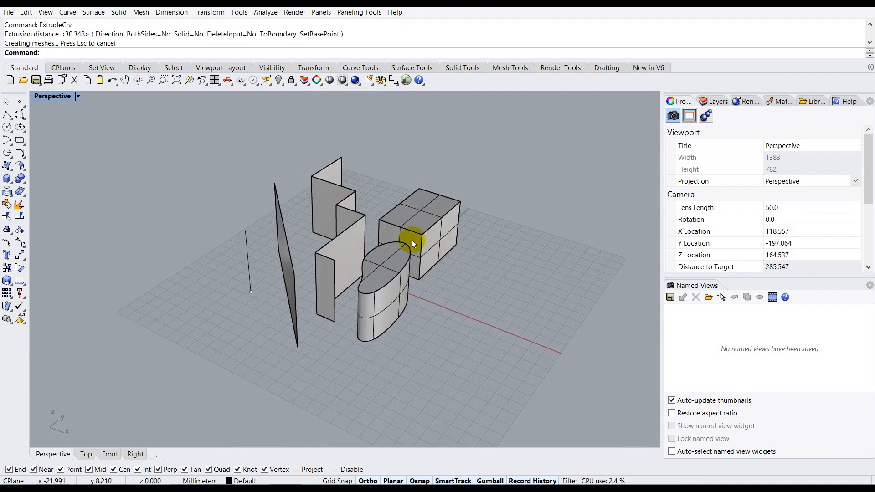
pyautogui.scroll(4, 440, 233)
pyautogui.moveTo(430, 257); pyautogui.dragTo(421, 240, button='right')
pyautogui.click(421, 240)
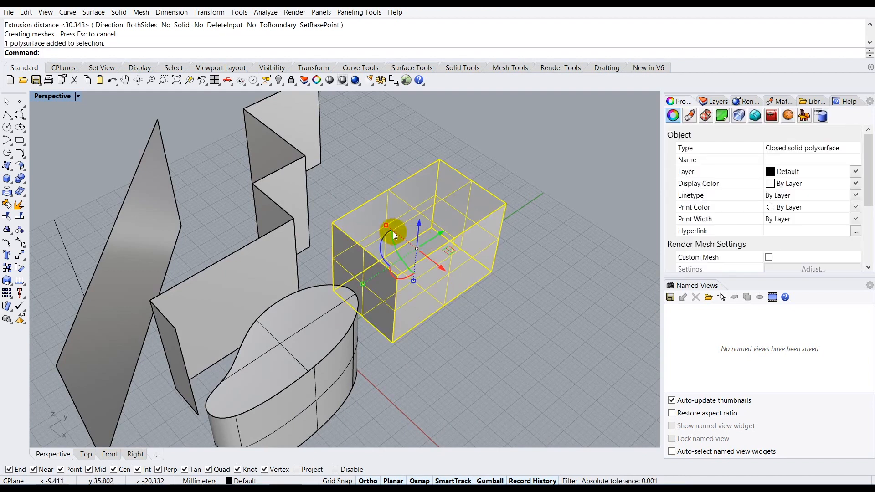
pyautogui.scroll(-3, 425, 270)
pyautogui.moveTo(429, 261); pyautogui.dragTo(563, 250)
pyautogui.moveTo(571, 284); pyautogui.dragTo(540, 267)
pyautogui.scroll(3, 546, 245)
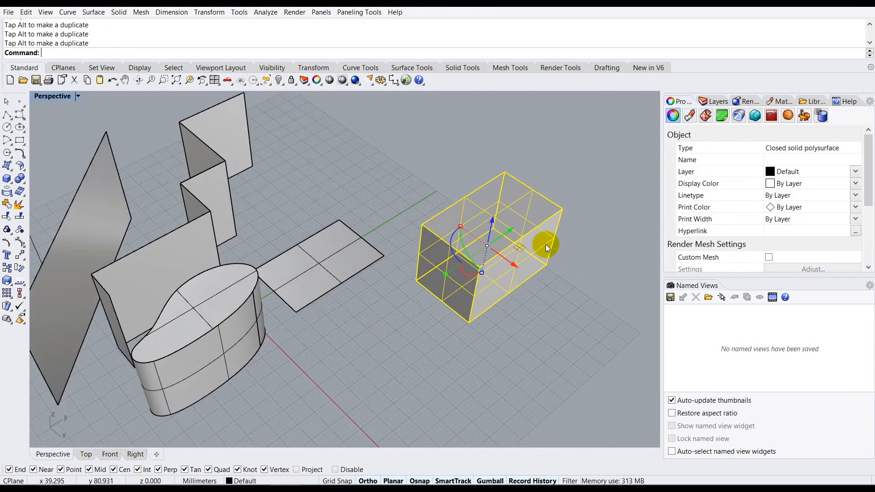
# Stretch the moved box slightly in the X and Y directions with the gumball scale handles
pyautogui.moveTo(459, 227)
pyautogui.mouseDown()
pyautogui.moveTo(421, 197)
pyautogui.moveTo(453, 221)
pyautogui.mouseUp()
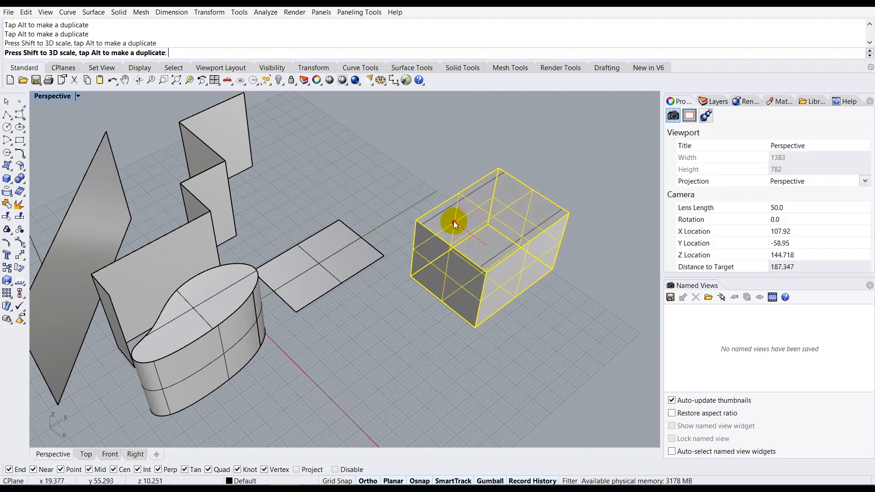
pyautogui.moveTo(445, 274)
pyautogui.mouseDown()
pyautogui.moveTo(421, 290)
pyautogui.moveTo(444, 278)
pyautogui.mouseUp()
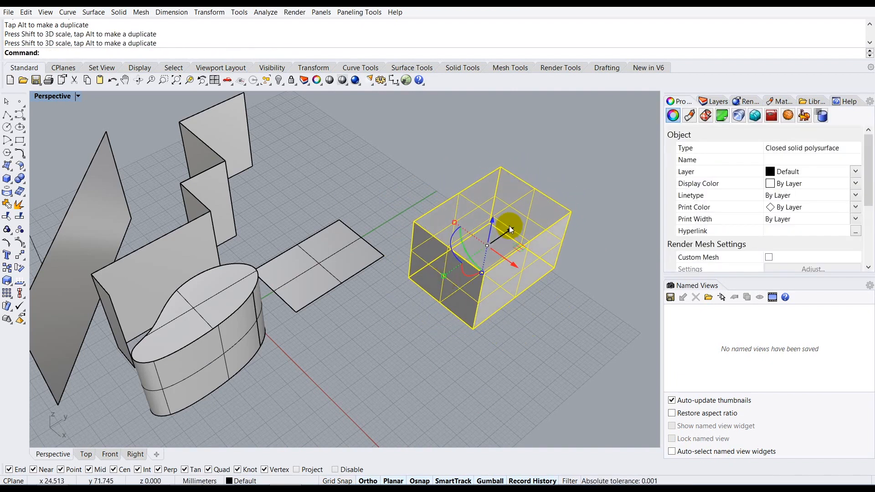
pyautogui.scroll(3, 510, 226)
# Rotate the box with the gumball, turn Ortho off to tilt it freely off the grid plane, then deselect it
pyautogui.moveTo(438, 266); pyautogui.dragTo(411, 277)
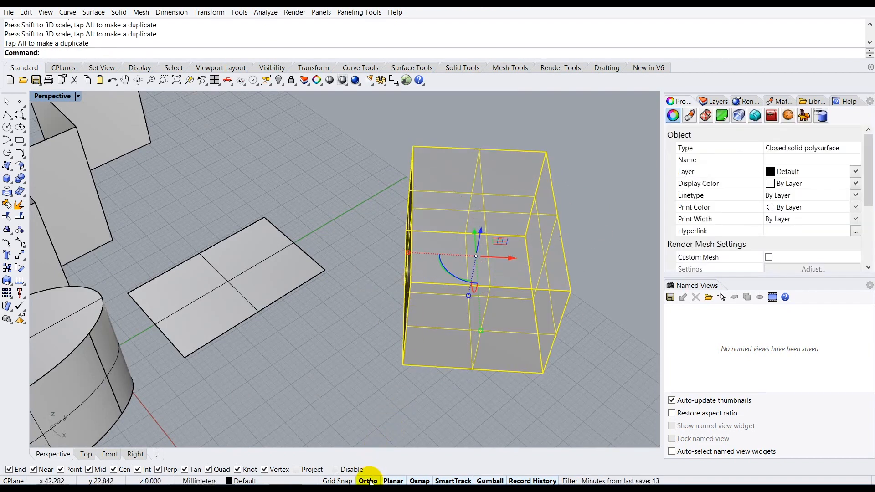
pyautogui.click(368, 481)
pyautogui.moveTo(456, 280); pyautogui.dragTo(454, 302)
pyautogui.moveTo(469, 352); pyautogui.dragTo(376, 273, button='right')
pyautogui.click(539, 164)
pyautogui.scroll(-4, 481, 304)
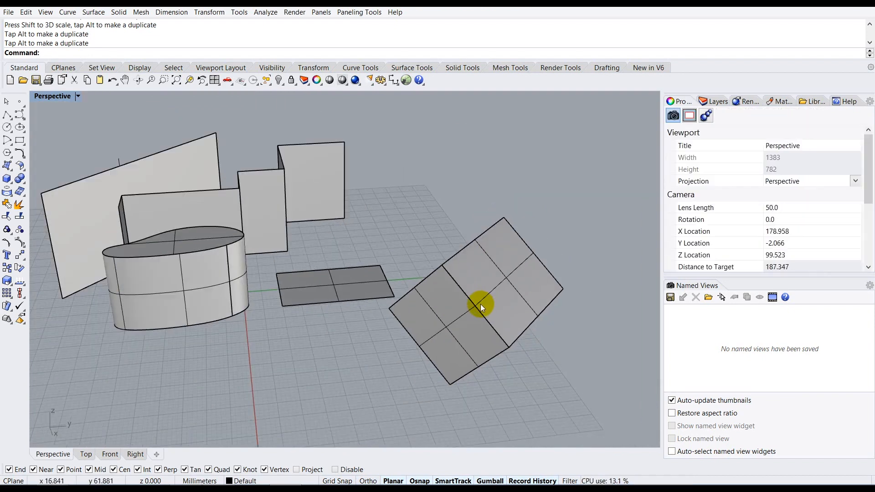
# Move the curved solid along the X axis away from its planar base surface, then deselect it
pyautogui.scroll(-5, 481, 304)
pyautogui.moveTo(374, 285); pyautogui.dragTo(345, 275, button='right')
pyautogui.scroll(2, 313, 262)
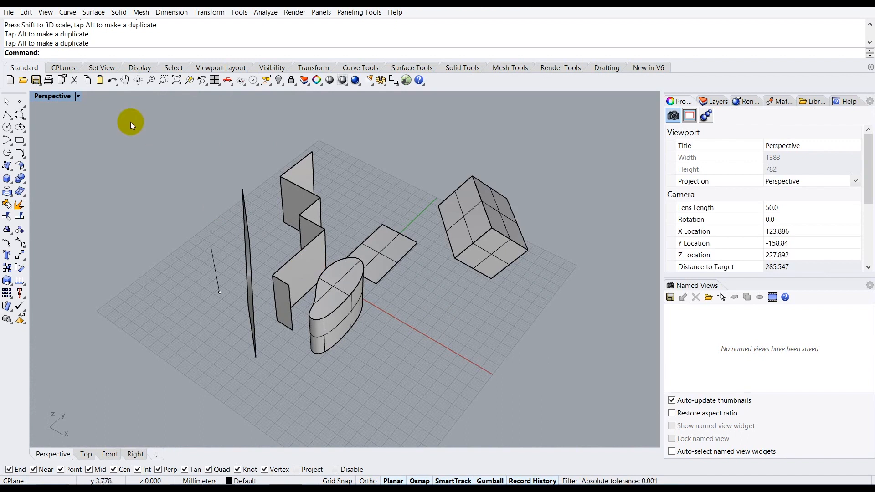
pyautogui.moveTo(412, 266); pyautogui.dragTo(367, 261, button='right')
pyautogui.click(365, 251)
pyautogui.moveTo(394, 277); pyautogui.dragTo(452, 308)
pyautogui.click(466, 286)
pyautogui.scroll(3, 466, 286)
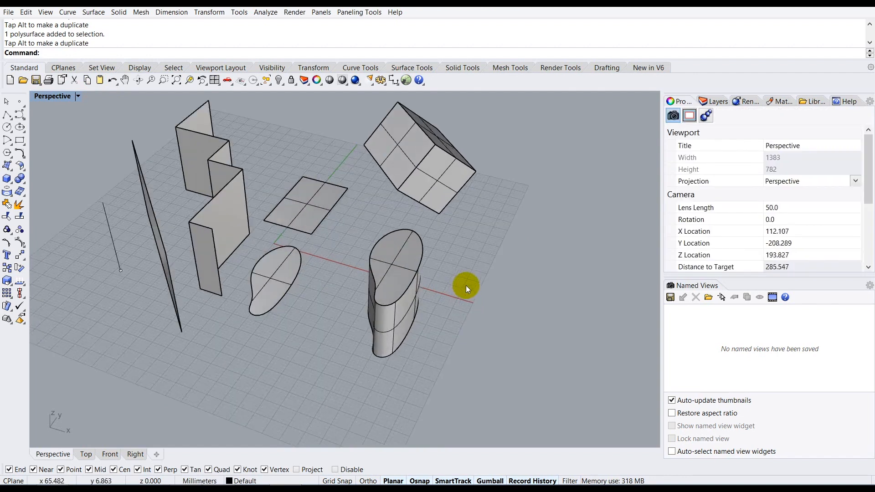
# Start the Move command on the curved solid and set its base point at the narrow end of the solid's bottom edge
pyautogui.scroll(-2, 460, 279)
pyautogui.click(395, 259)
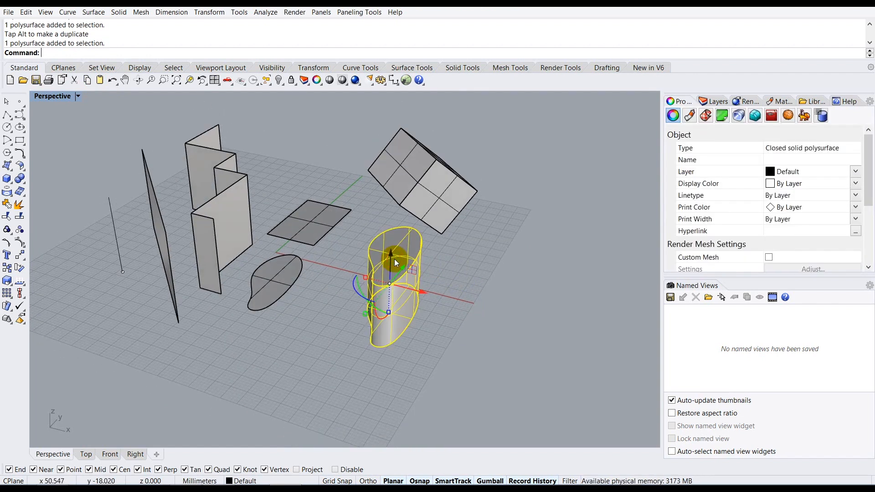
pyautogui.write('Move')
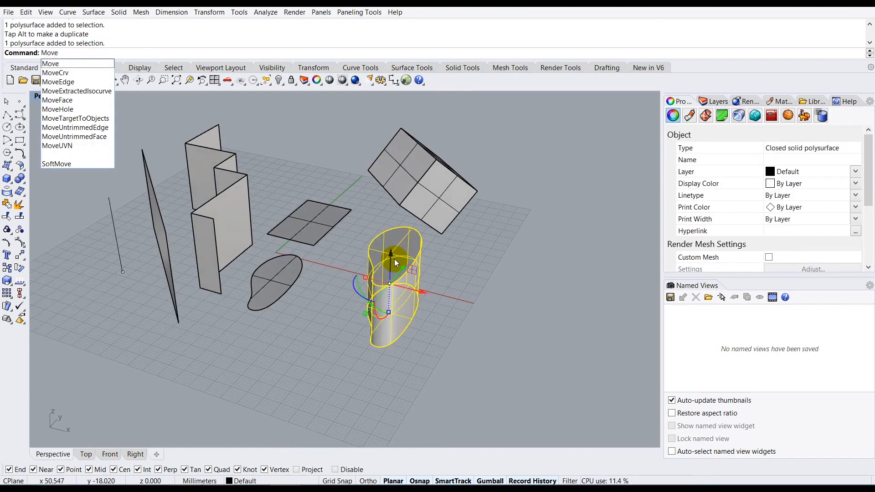
pyautogui.press('Return')
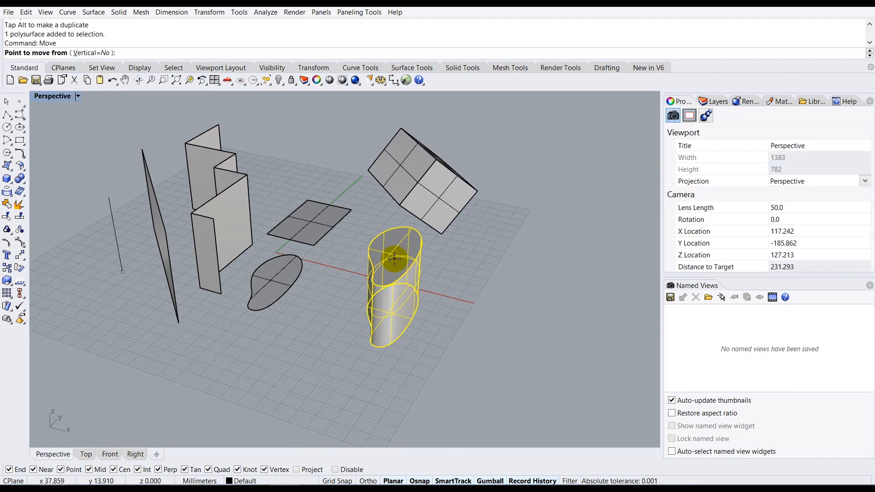
pyautogui.scroll(-2, 394, 259)
pyautogui.moveTo(401, 261); pyautogui.dragTo(430, 276, button='right')
pyautogui.scroll(4, 446, 318)
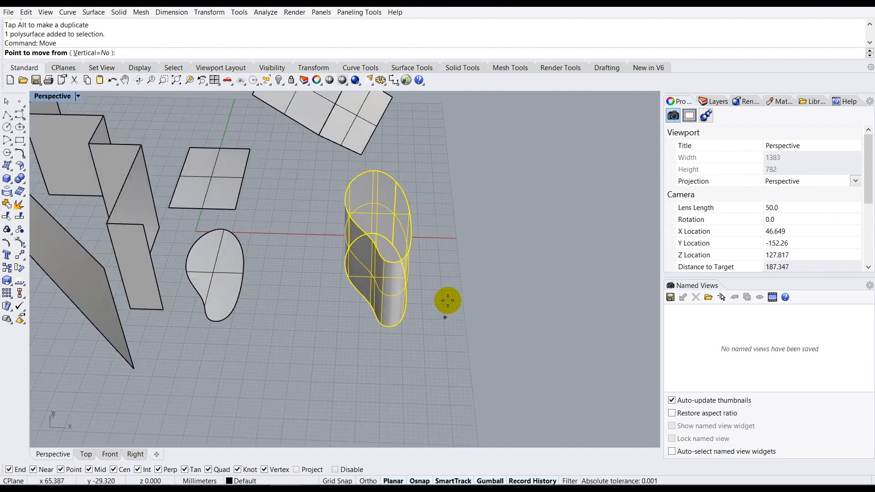
pyautogui.scroll(3, 452, 212)
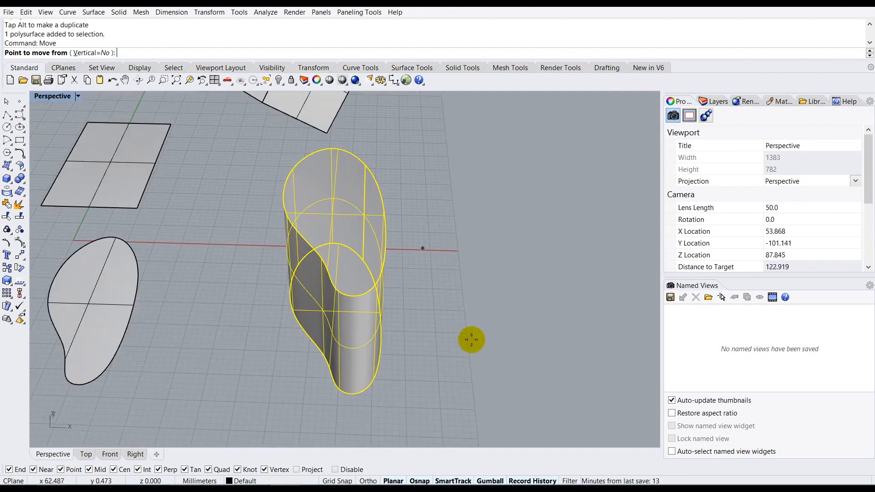
pyautogui.click(353, 394)
# Place the curved solid with its base point at the rectangular surface's back corner farthest from the curved surface, on the zigzag wall side
pyautogui.scroll(-4, 353, 394)
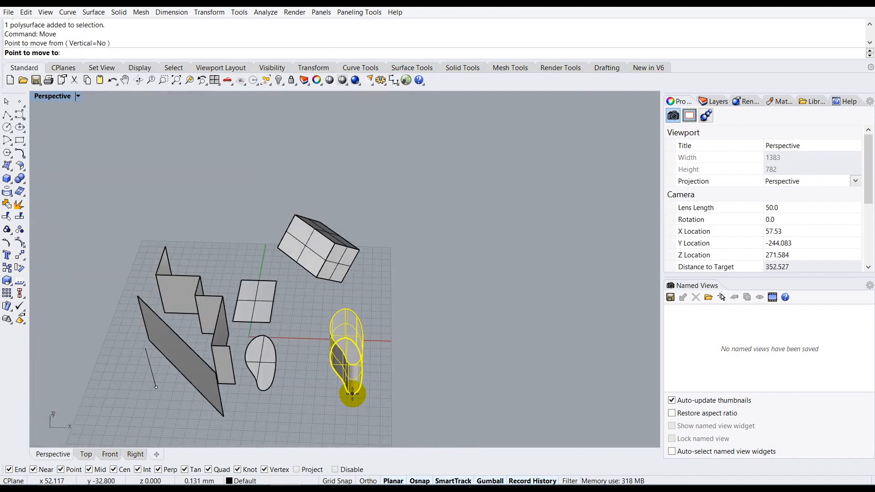
pyautogui.scroll(2, 353, 394)
pyautogui.scroll(2, 352, 394)
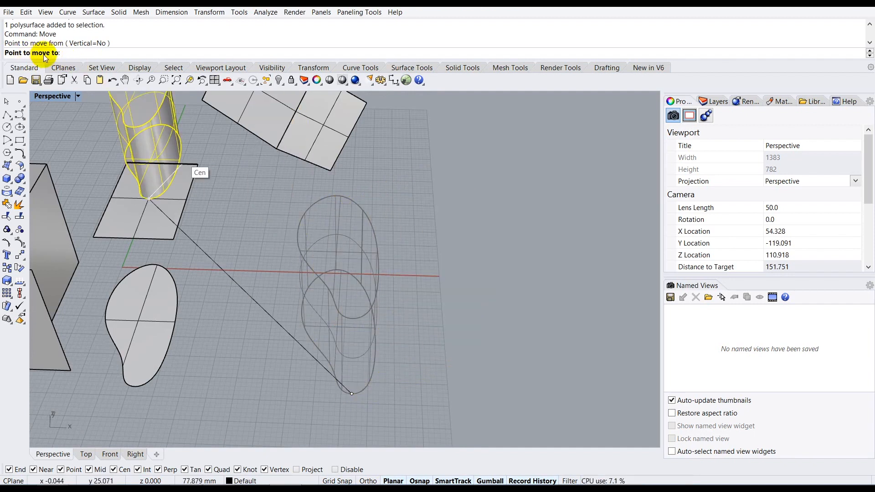
pyautogui.scroll(-2, 406, 319)
pyautogui.scroll(-6, 406, 319)
pyautogui.moveTo(406, 318); pyautogui.dragTo(354, 308, button='right')
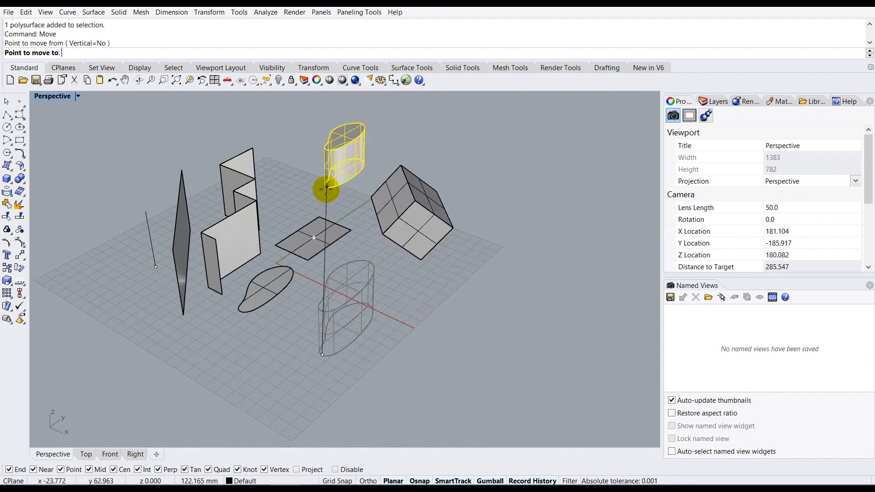
pyautogui.scroll(5, 326, 189)
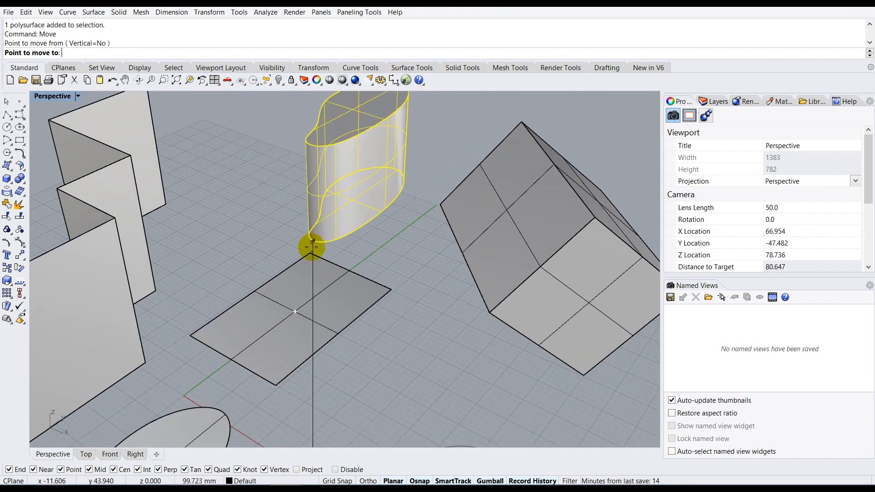
pyautogui.click(311, 249)
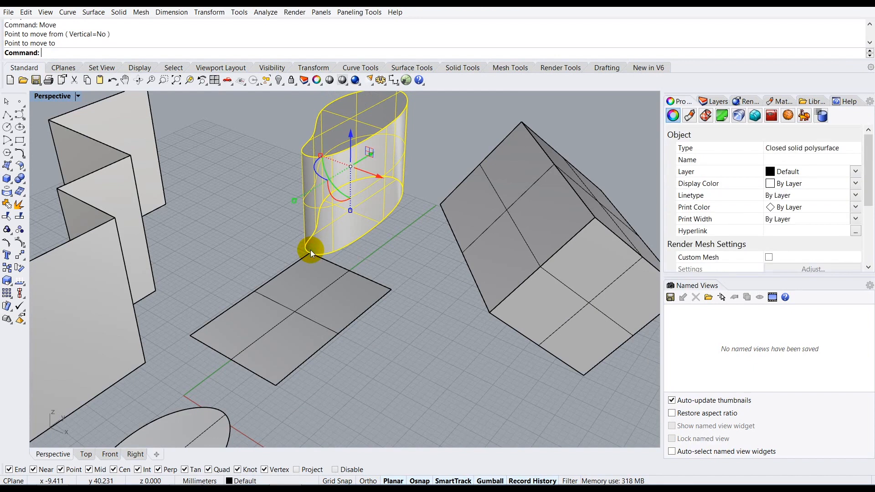
pyautogui.scroll(-6, 365, 255)
pyautogui.scroll(8, 356, 266)
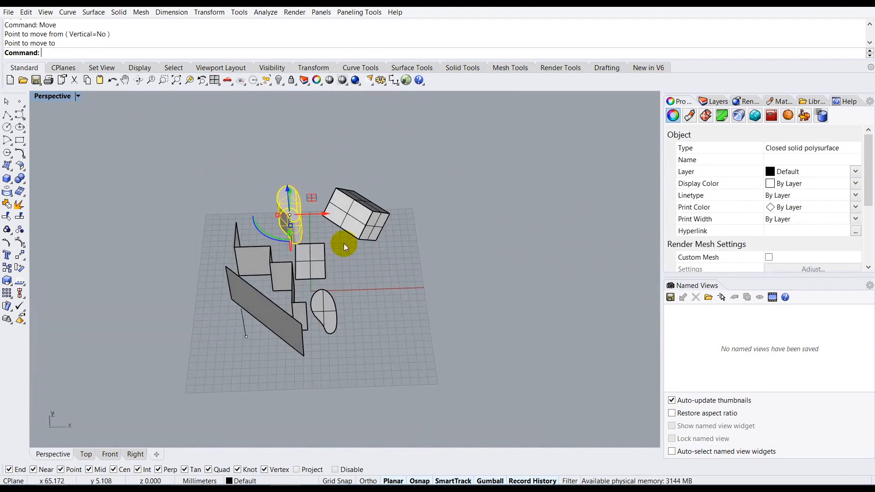
# Undo the curved solid's last move to the rectangular surface's corner, then deselect the solid
pyautogui.click(393, 270)
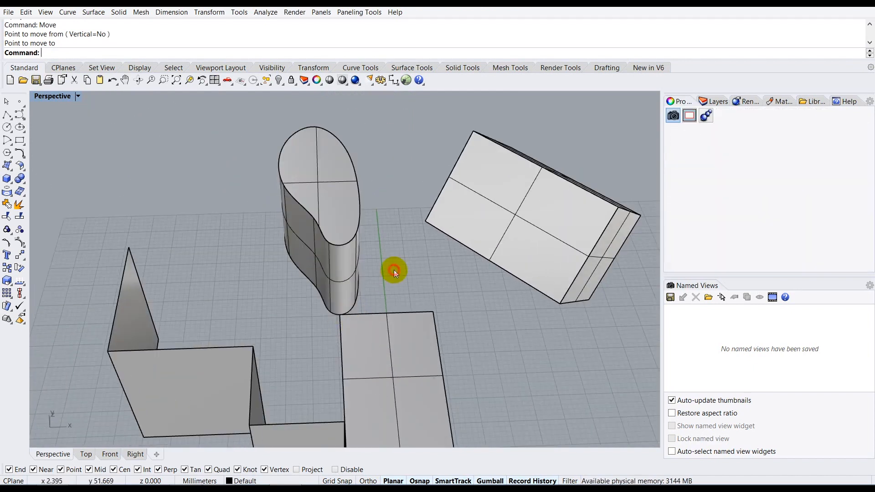
pyautogui.scroll(-7, 380, 246)
pyautogui.moveTo(452, 328); pyautogui.dragTo(406, 320, button='right')
pyautogui.scroll(-5, 400, 290)
pyautogui.scroll(7, 401, 308)
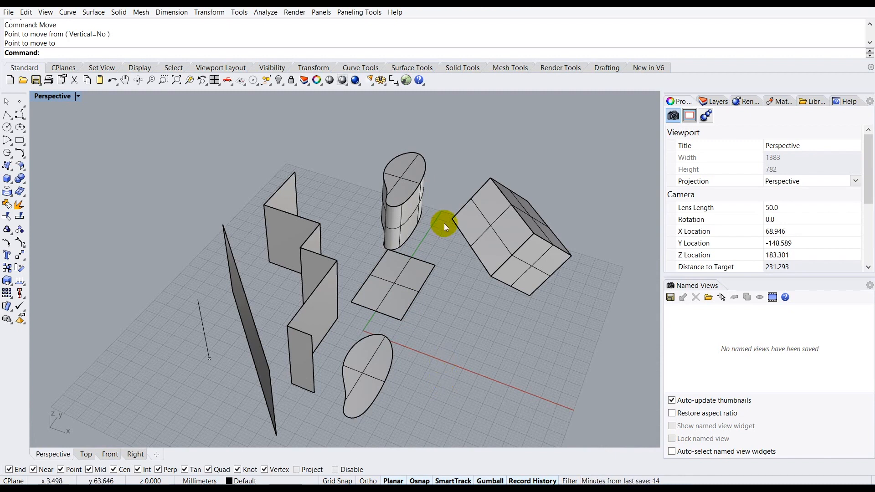
pyautogui.scroll(-2, 444, 223)
pyautogui.moveTo(408, 198); pyautogui.dragTo(411, 259, button='right')
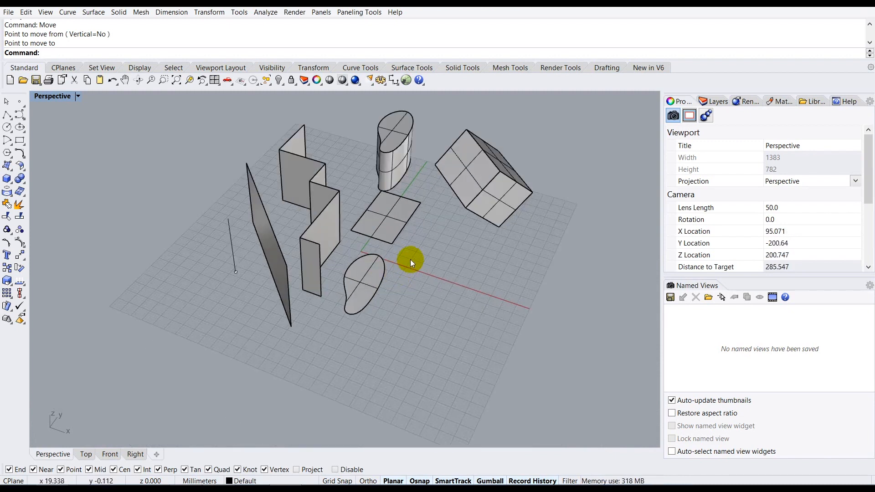
pyautogui.hotkey('ctrl', 'z')
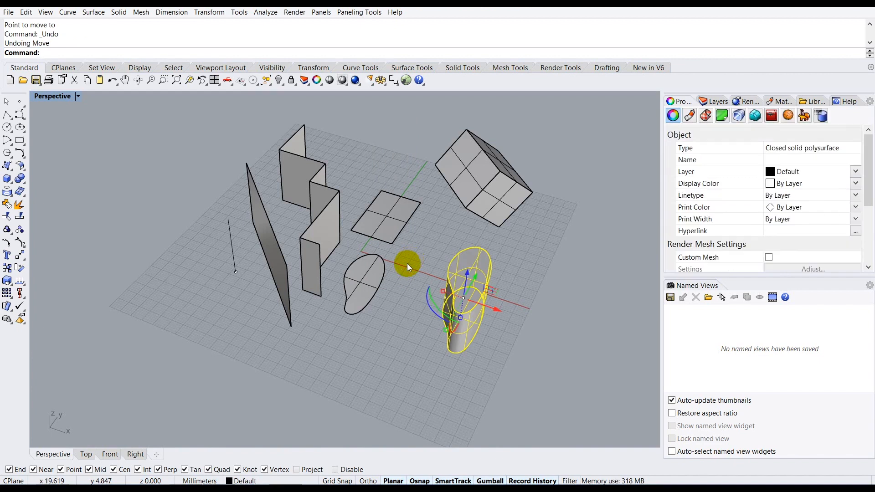
pyautogui.click(399, 307)
# Start the Scale command on the curved solid and set its base point at the narrow end of the bottom edge
pyautogui.scroll(5, 472, 287)
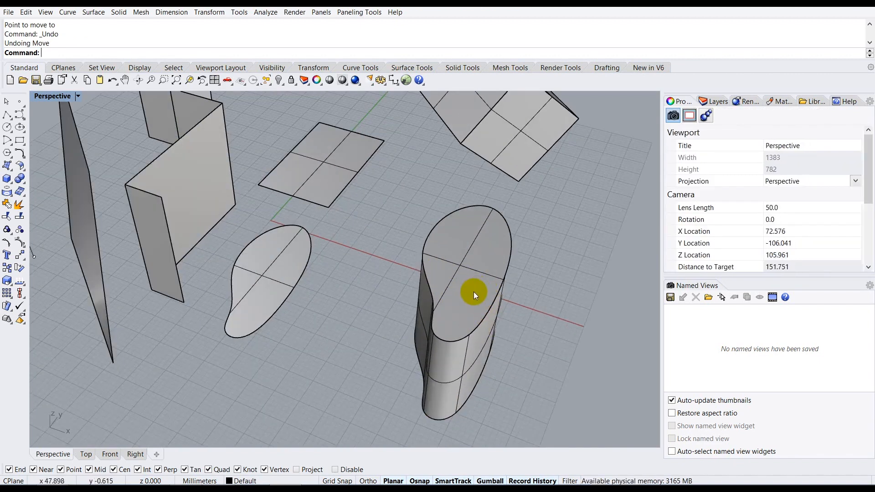
pyautogui.click(474, 295)
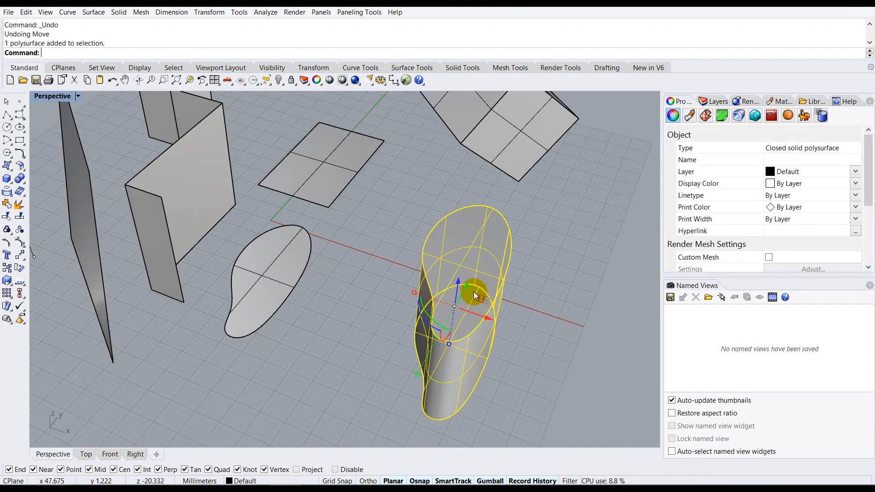
pyautogui.write('Scale')
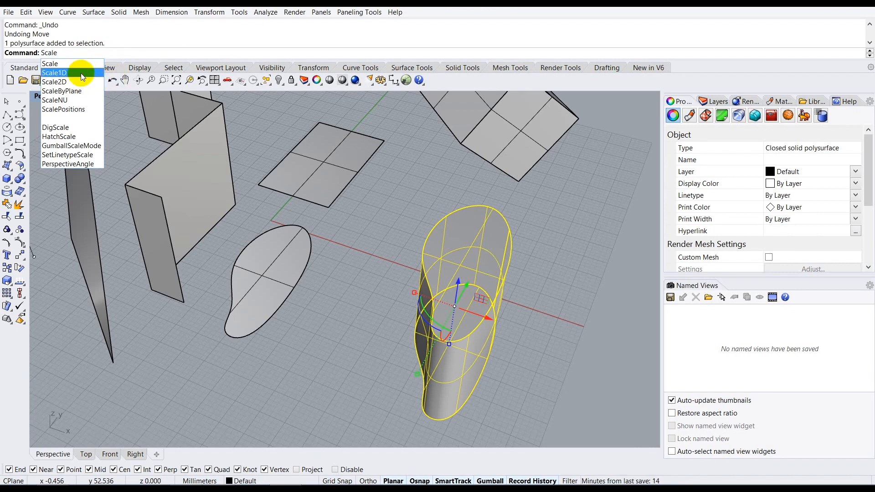
pyautogui.click(73, 82)
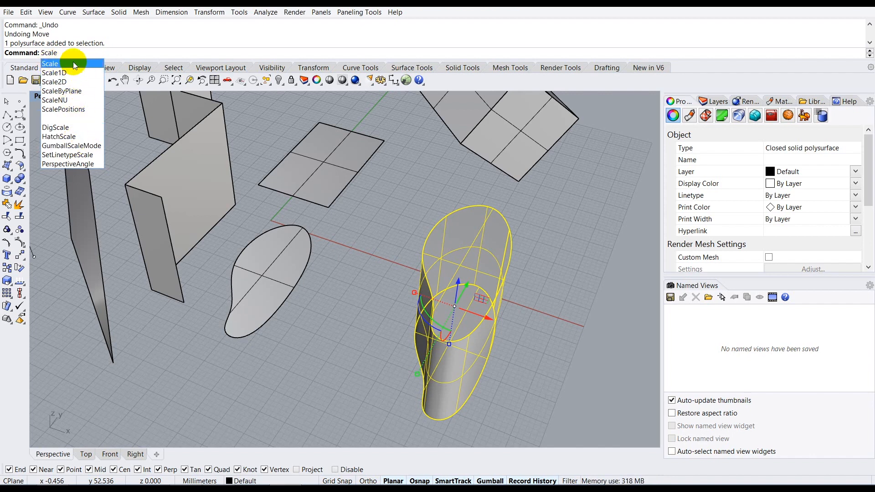
pyautogui.click(74, 64)
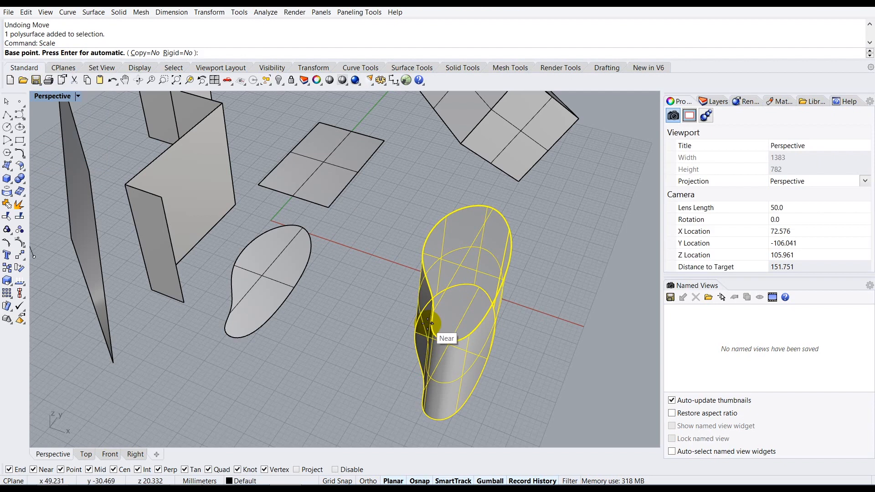
pyautogui.moveTo(424, 323); pyautogui.dragTo(433, 354, button='right')
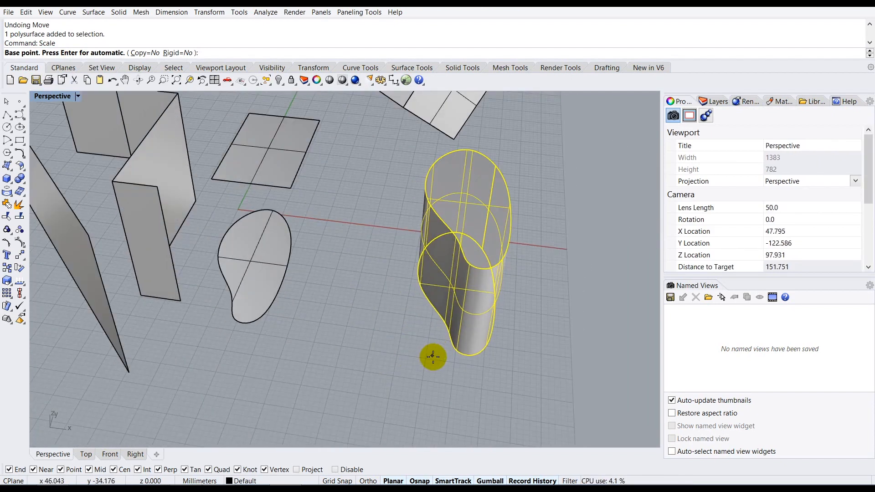
pyautogui.click(466, 357)
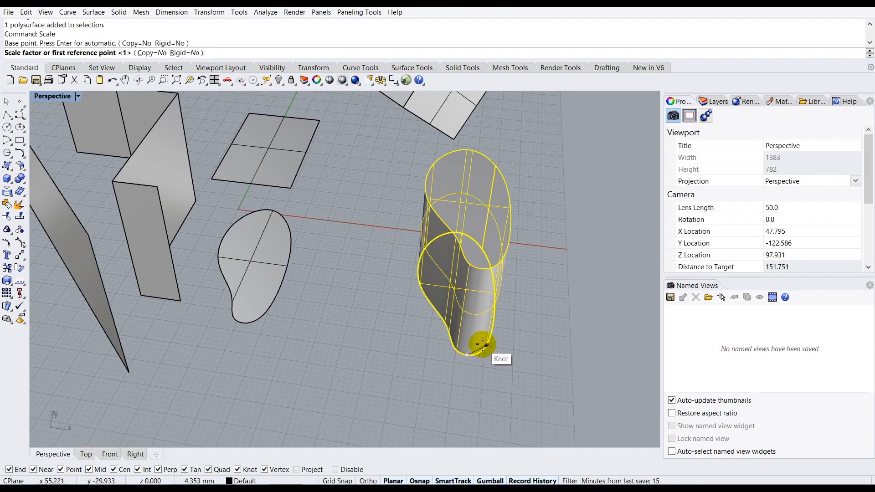
# Set the first scale reference point about 14.2 mm from the base point along the X axis
pyautogui.moveTo(483, 345); pyautogui.dragTo(387, 349, button='right')
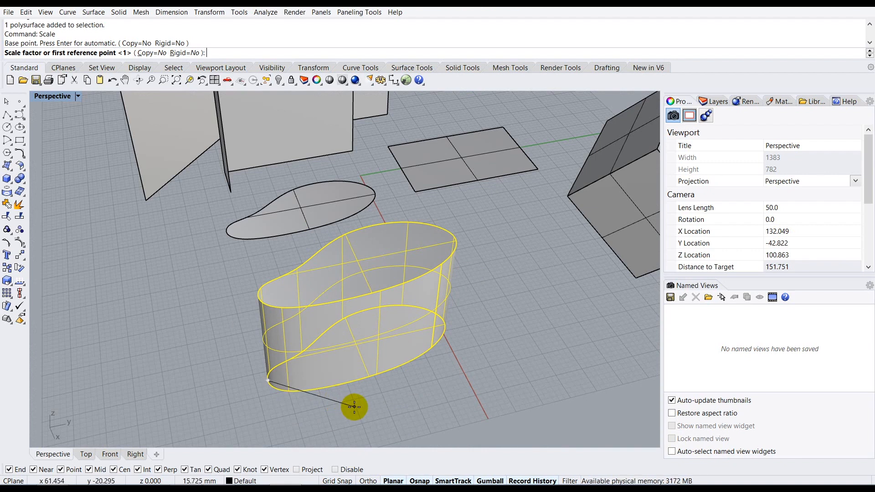
pyautogui.scroll(-2, 348, 369)
pyautogui.scroll(-2, 349, 368)
pyautogui.moveTo(348, 368); pyautogui.dragTo(420, 365, button='right')
pyautogui.scroll(2, 458, 385)
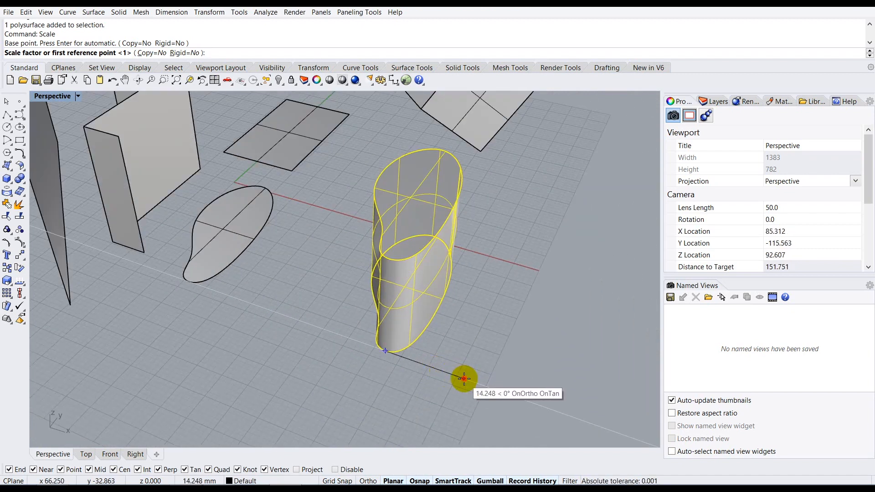
pyautogui.click(464, 378)
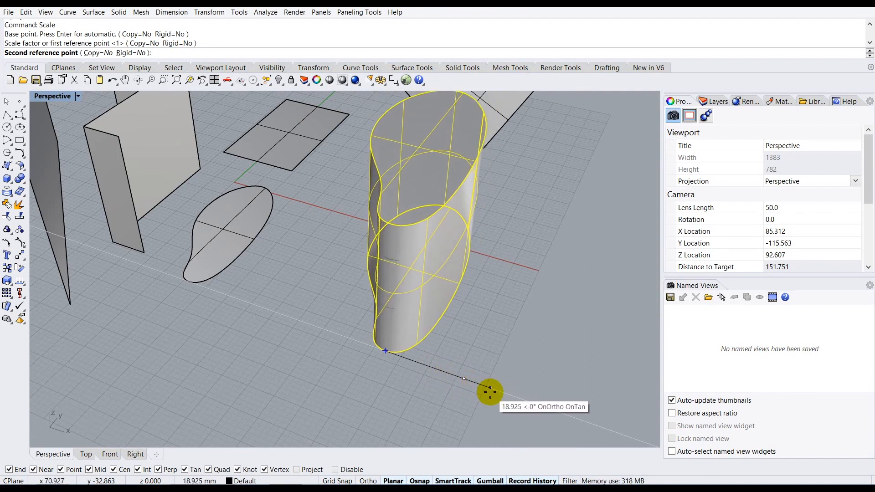
# Shrink the curved solid to about 0.69 of its size with the second reference point on the same axis, then deselect it
pyautogui.scroll(-3, 490, 390)
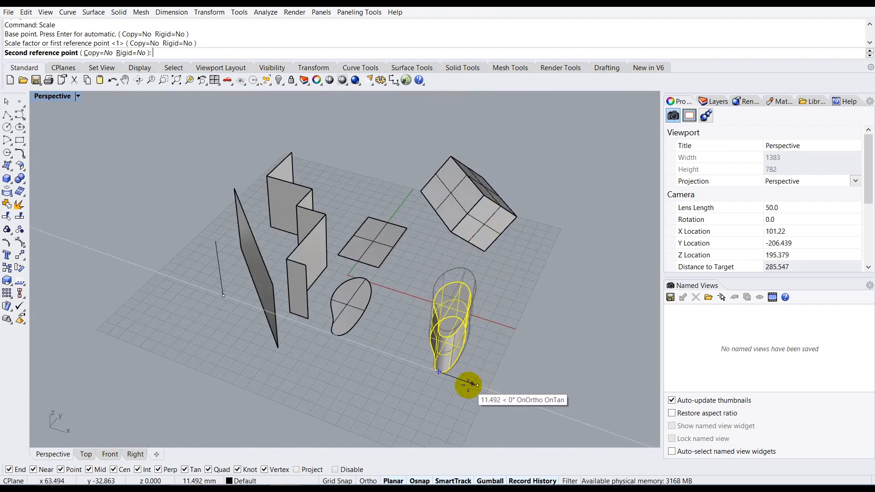
pyautogui.scroll(3, 469, 386)
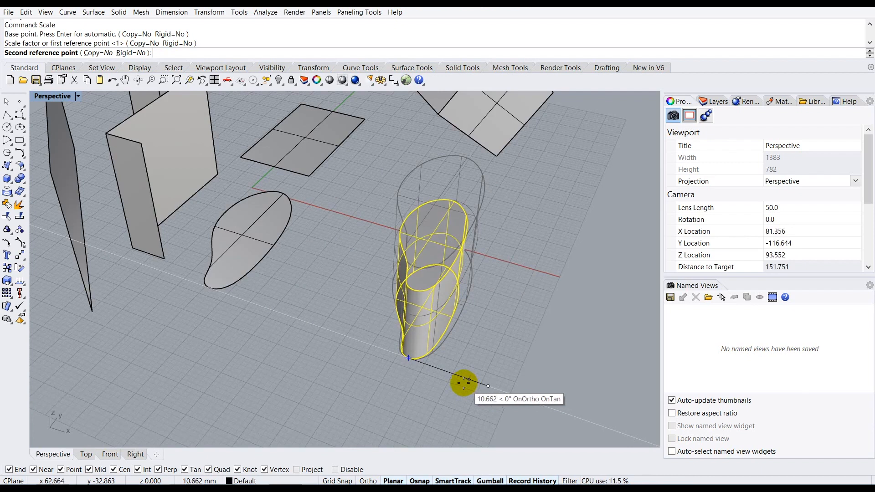
pyautogui.click(463, 386)
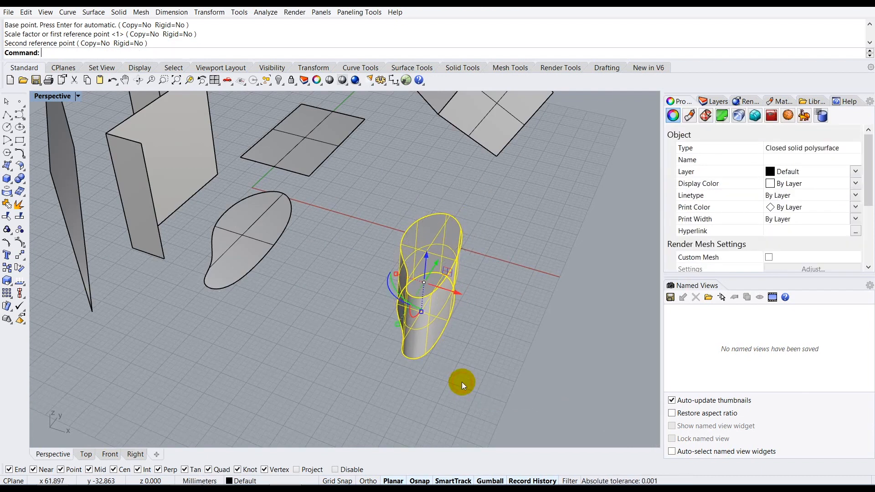
pyautogui.click(461, 382)
# Scale the curved solid by a factor of 2.5 from the narrow end of its bottom edge, then deselect it
pyautogui.scroll(2, 482, 321)
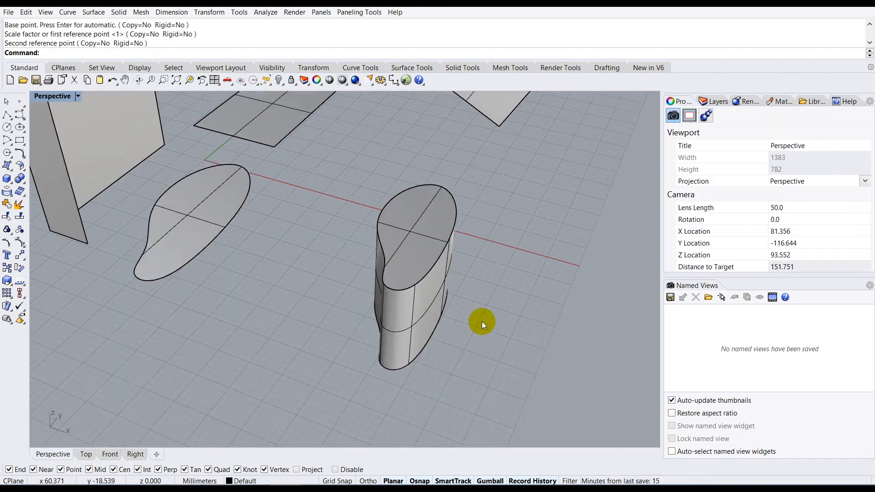
pyautogui.moveTo(468, 297)
pyautogui.mouseDown(button='right')
pyautogui.moveTo(445, 293)
pyautogui.moveTo(468, 297)
pyautogui.mouseUp(button='right')
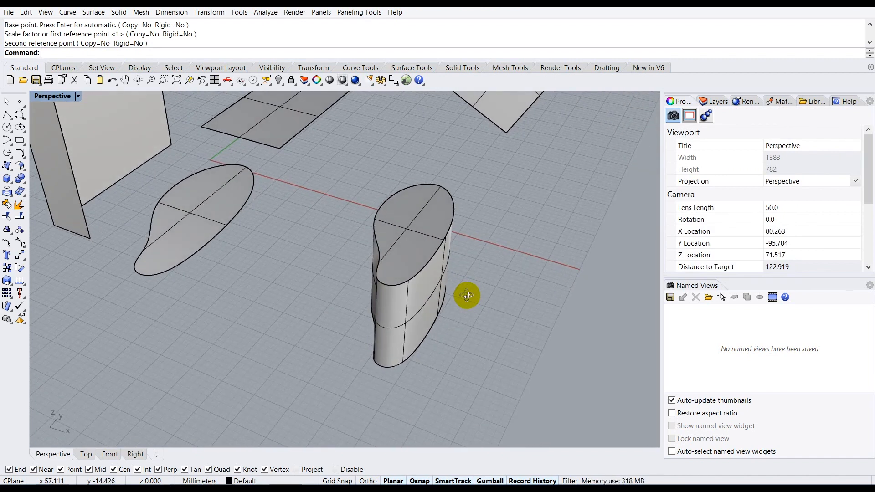
pyautogui.click(439, 299)
pyautogui.write('Sca')
pyautogui.press('Return')
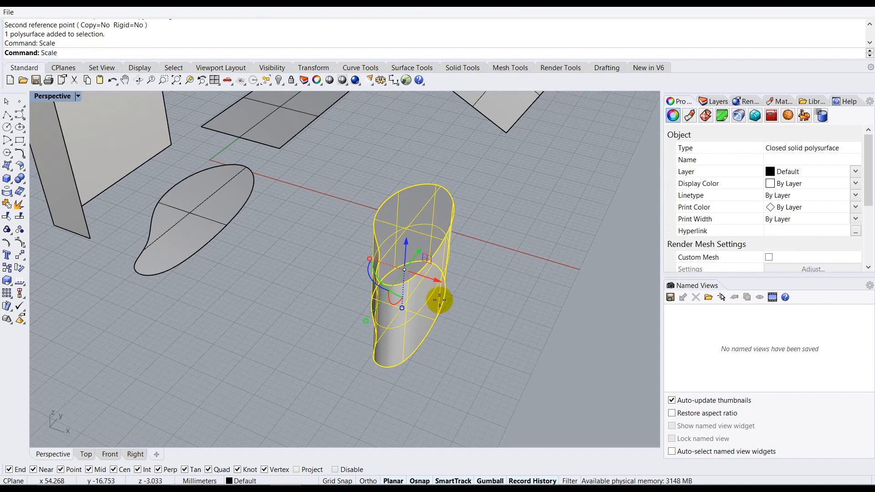
pyautogui.click(380, 367)
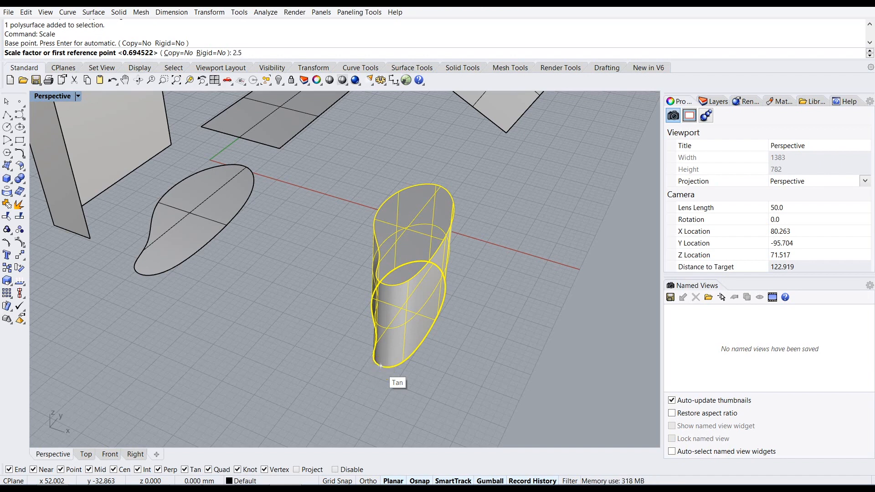
pyautogui.write('2.5')
pyautogui.press('Return')
pyautogui.click(381, 407)
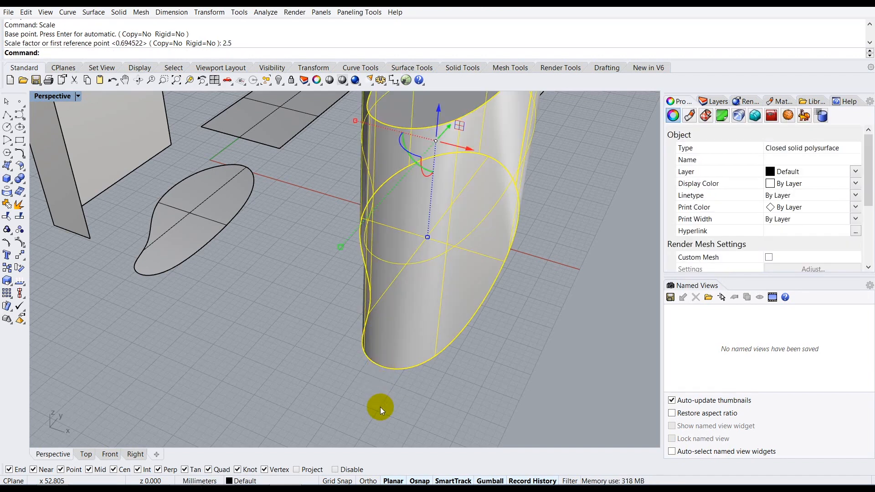
# Examine the enlarged curved solid from several angles and compare its size with the other objects
pyautogui.scroll(-5, 381, 382)
pyautogui.moveTo(380, 382); pyautogui.dragTo(385, 339, button='right')
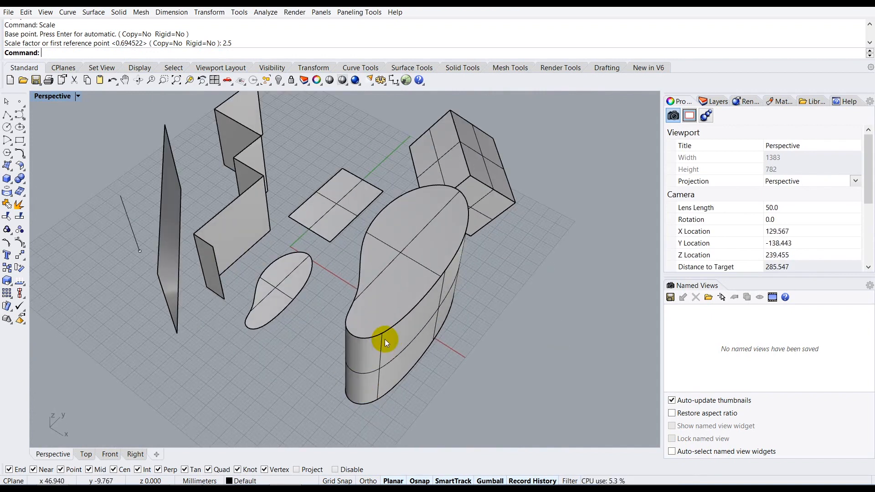
pyautogui.scroll(-6, 393, 297)
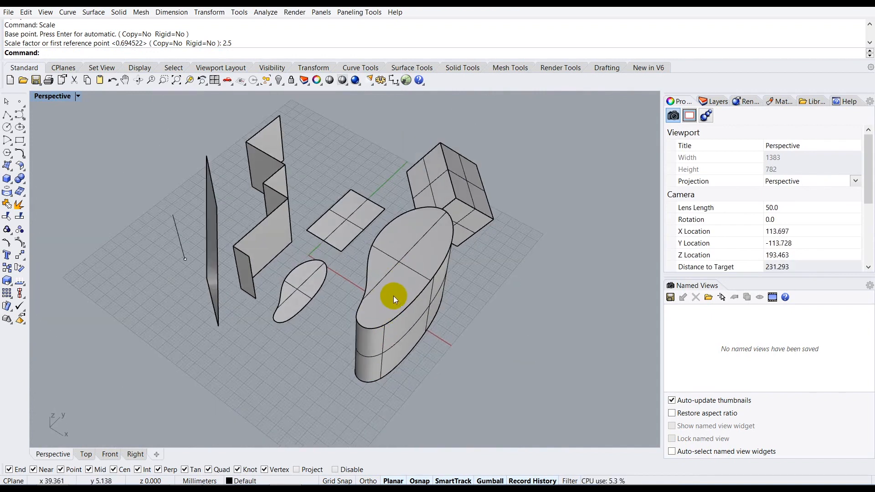
pyautogui.moveTo(393, 296)
pyautogui.mouseDown(button='right')
pyautogui.moveTo(385, 283)
pyautogui.moveTo(400, 290)
pyautogui.mouseUp(button='right')
pyautogui.scroll(6, 385, 283)
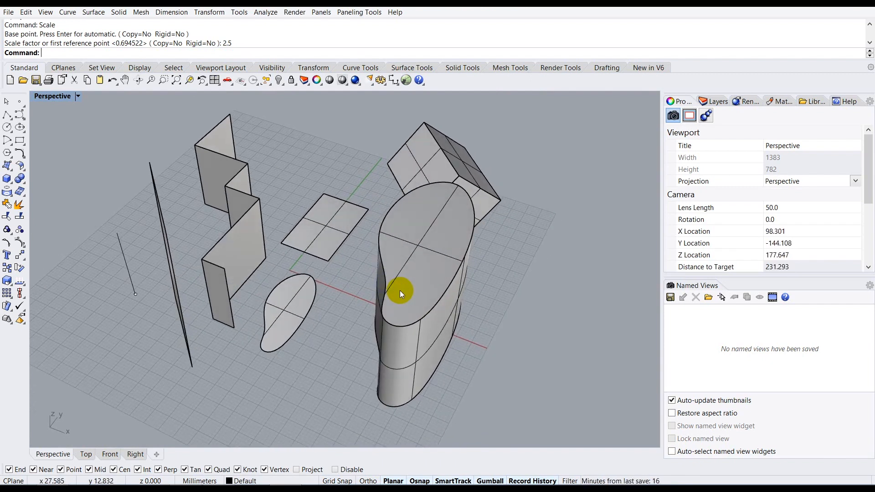
pyautogui.scroll(-2, 400, 291)
pyautogui.moveTo(423, 283); pyautogui.dragTo(396, 300, button='right')
pyautogui.scroll(-4, 347, 299)
pyautogui.scroll(8, 390, 302)
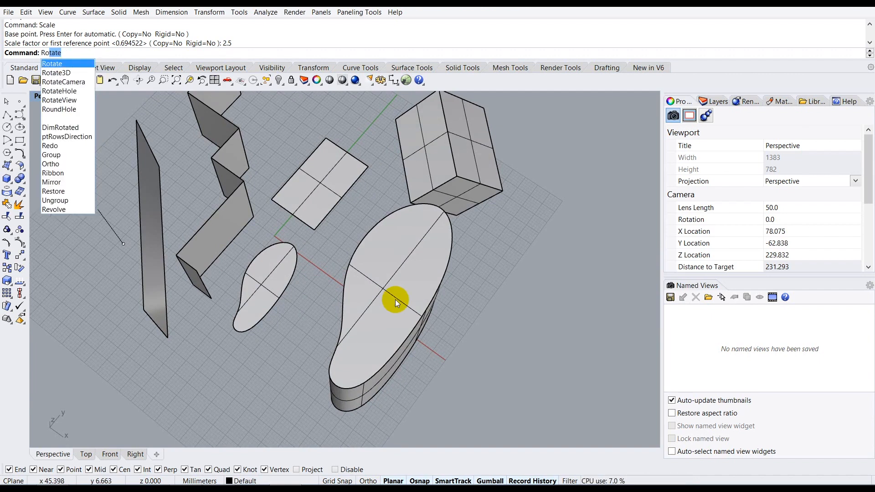
# Start the Rotate command and confirm the enlarged curved solid as the object to rotate
pyautogui.press('Down')
pyautogui.press('Down')
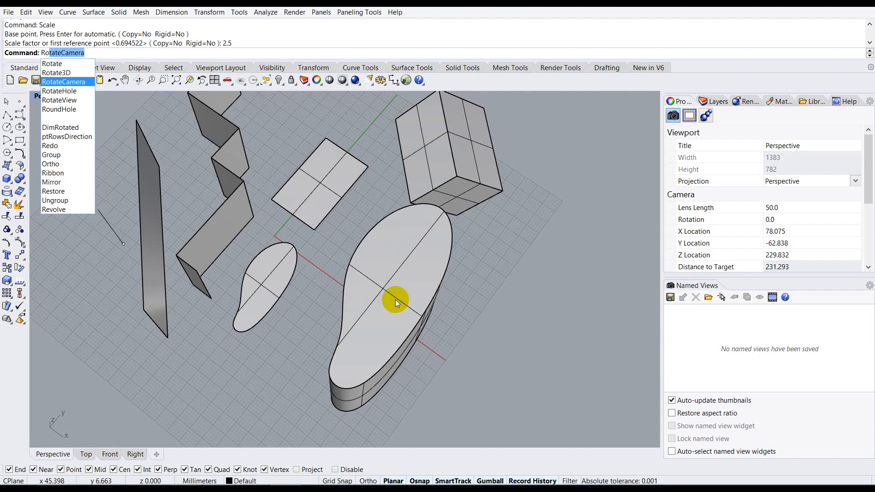
pyautogui.press('Up')
pyautogui.press('Up')
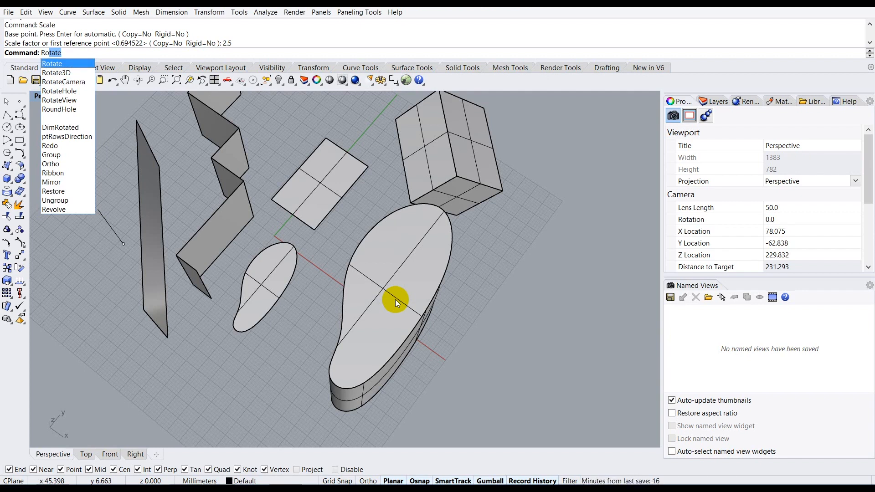
pyautogui.press('Return')
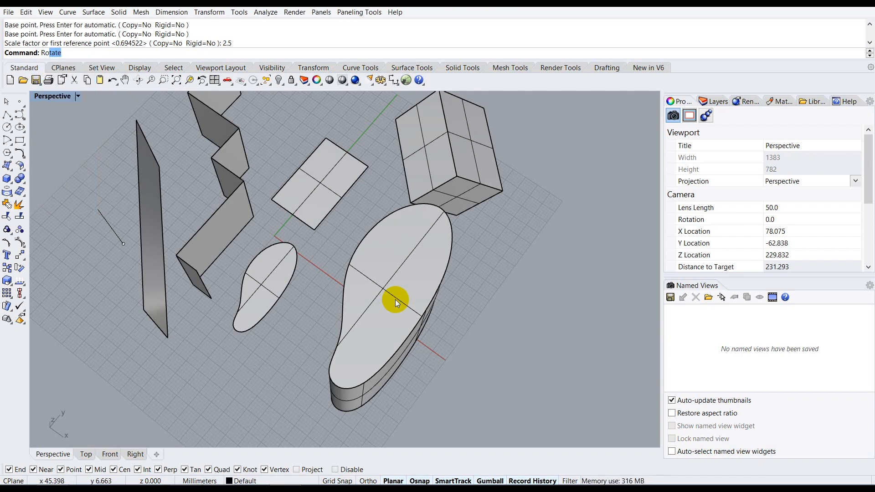
pyautogui.moveTo(395, 303); pyautogui.dragTo(416, 261, button='right')
pyautogui.click(423, 252)
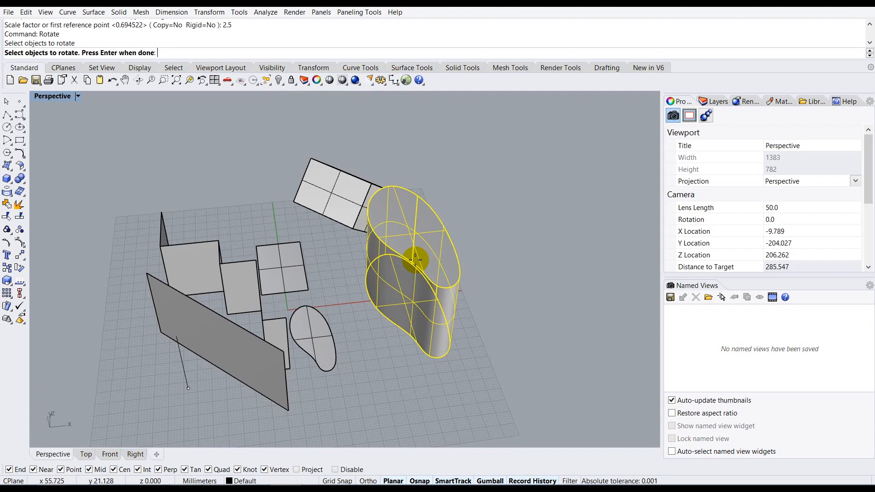
pyautogui.press('Return')
pyautogui.moveTo(416, 262); pyautogui.dragTo(426, 279, button='right')
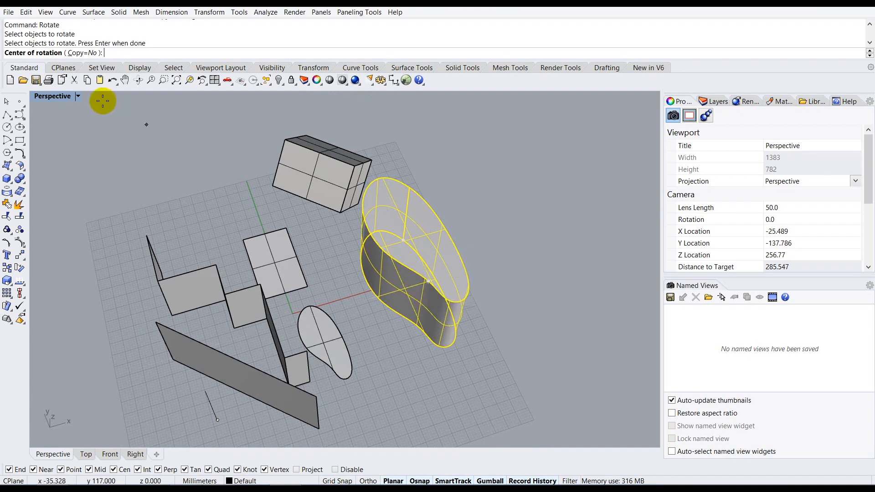
# Maximize the Top view and place the center of rotation on the quadrant point at the curved solid's wide end
pyautogui.doubleClick(54, 97)
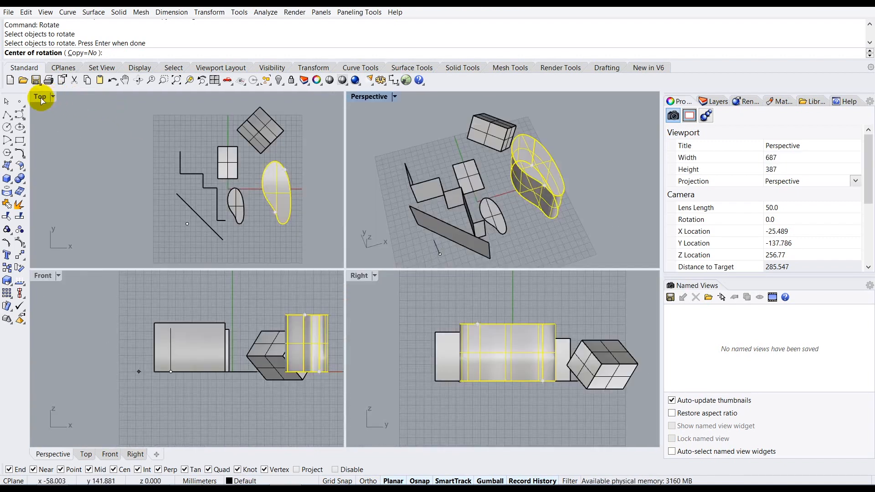
pyautogui.doubleClick(40, 97)
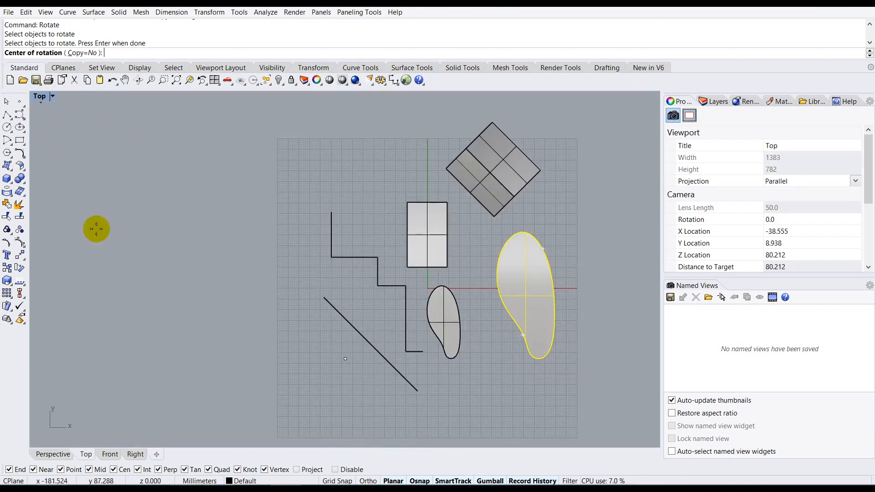
pyautogui.scroll(-5, 146, 268)
pyautogui.scroll(6, 288, 280)
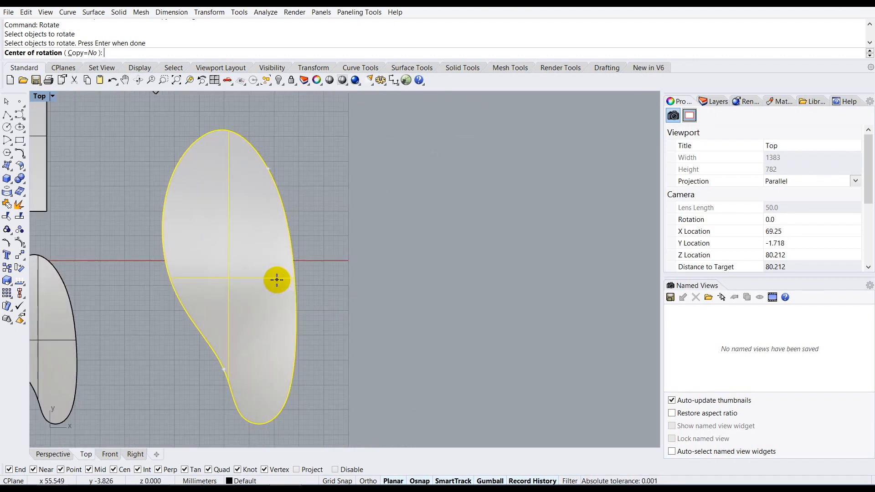
pyautogui.scroll(-5, 276, 280)
pyautogui.scroll(4, 260, 253)
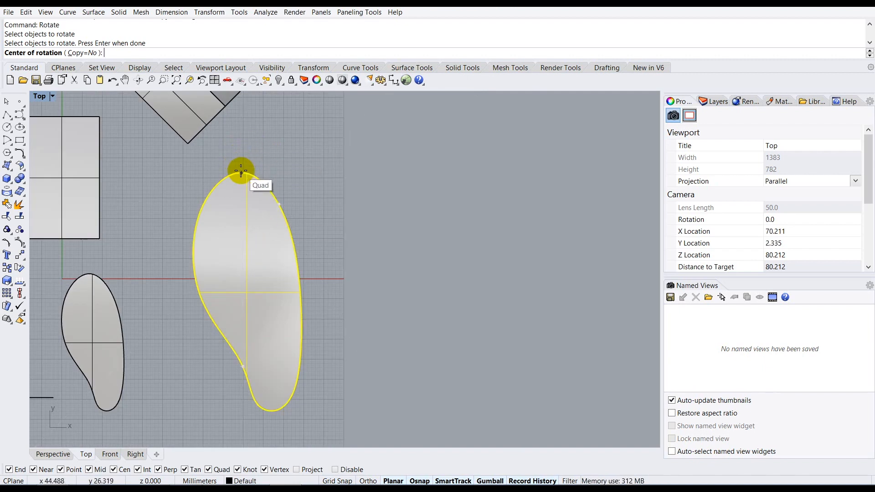
pyautogui.click(241, 172)
# Turn on Ortho and set the first rotation reference point horizontally from the center, beyond the curved solid
pyautogui.scroll(-3, 241, 172)
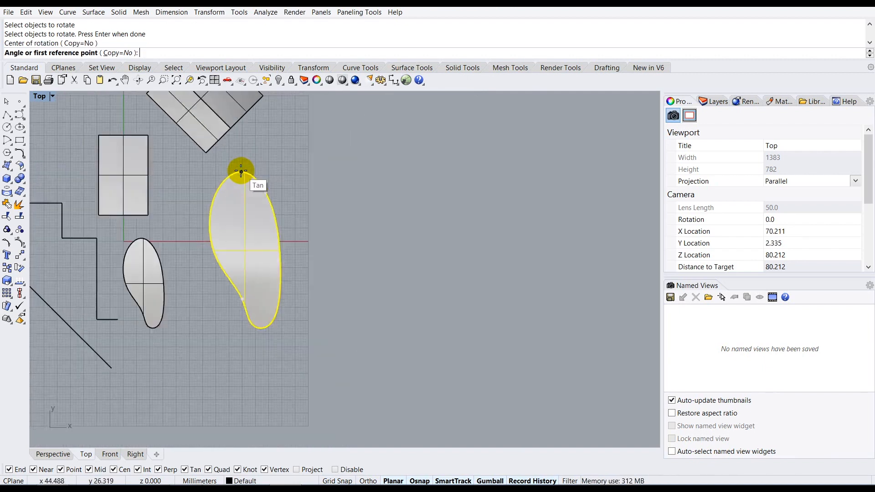
pyautogui.scroll(4, 241, 172)
pyautogui.scroll(-1, 241, 172)
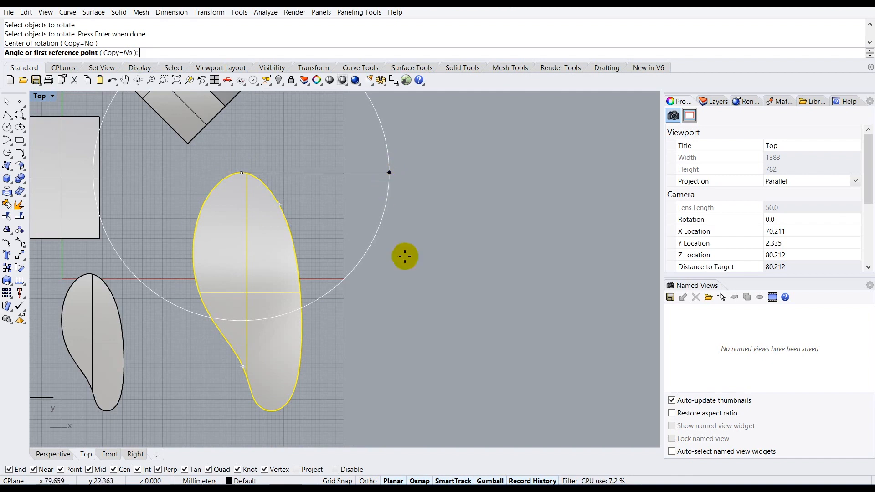
pyautogui.click(368, 481)
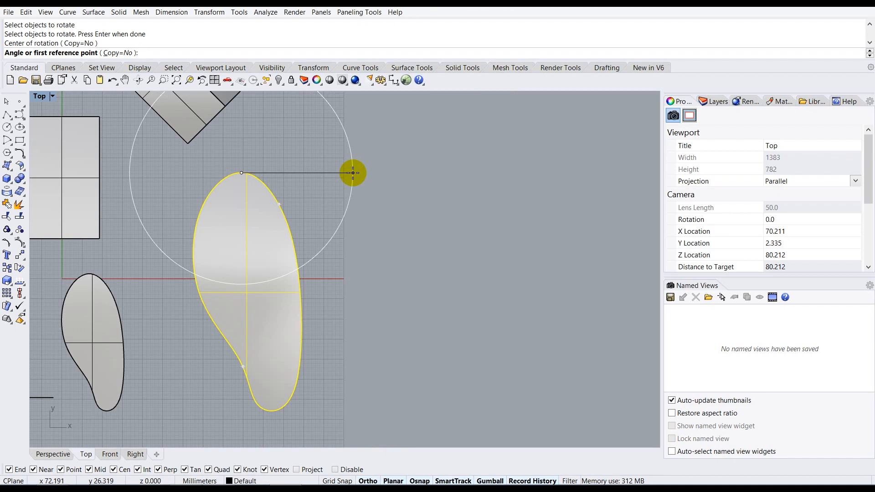
pyautogui.click(242, 173)
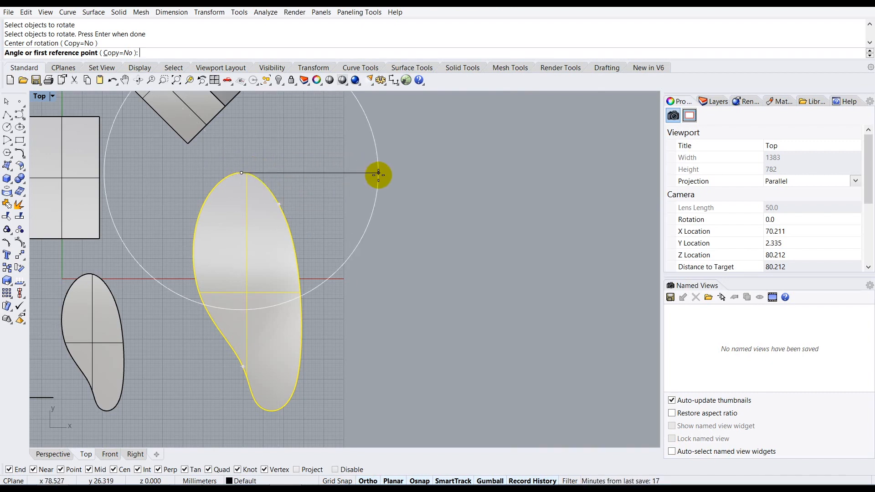
pyautogui.scroll(-2, 378, 173)
pyautogui.scroll(-2, 378, 175)
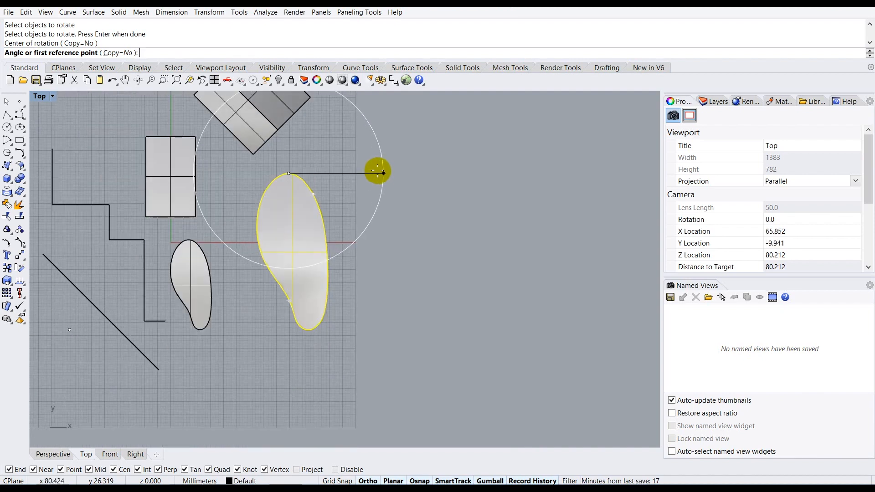
pyautogui.click(388, 173)
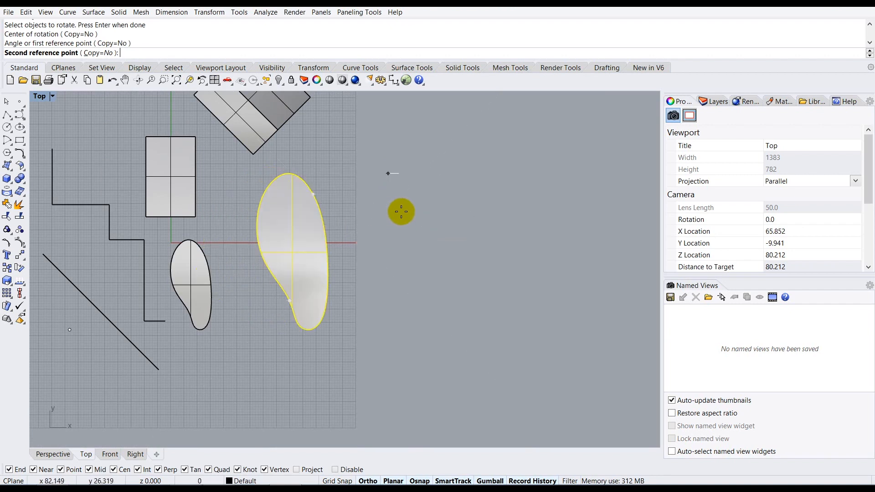
# Turn off Ortho and rotate the curved solid freely about 20.5 degrees clockwise, then undo that rotation
pyautogui.scroll(2, 401, 211)
pyautogui.scroll(2, 402, 211)
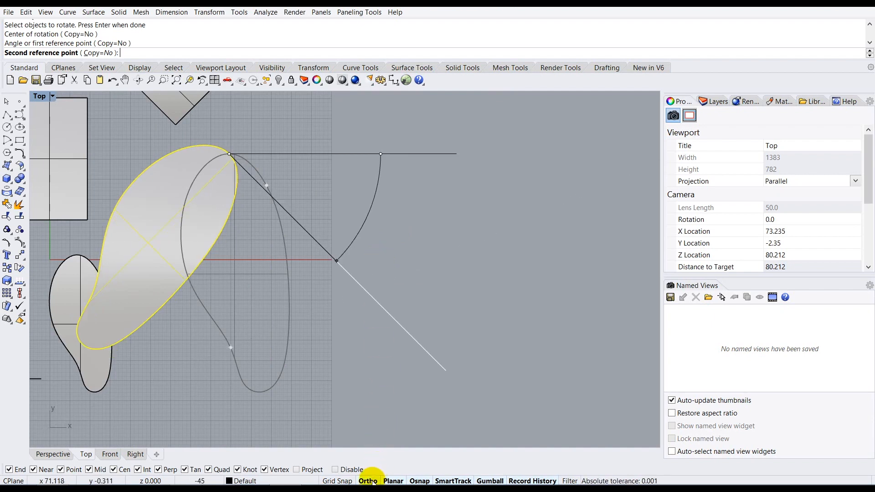
pyautogui.click(369, 481)
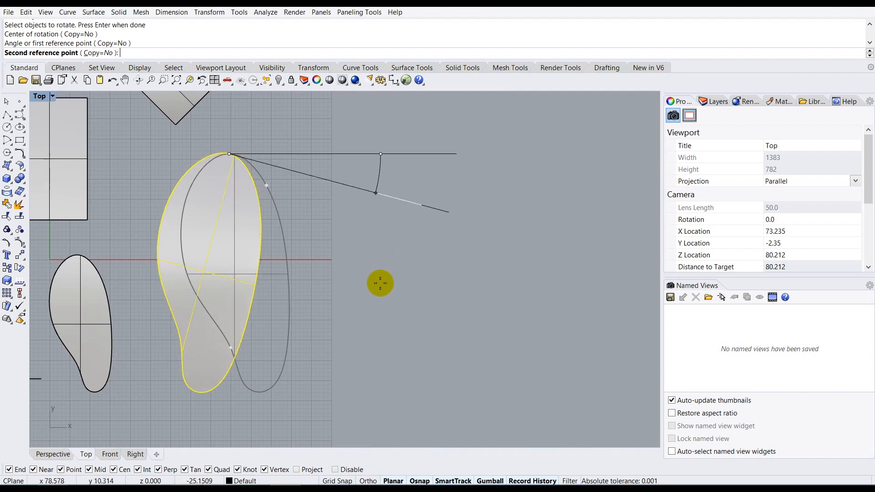
pyautogui.scroll(-2, 405, 247)
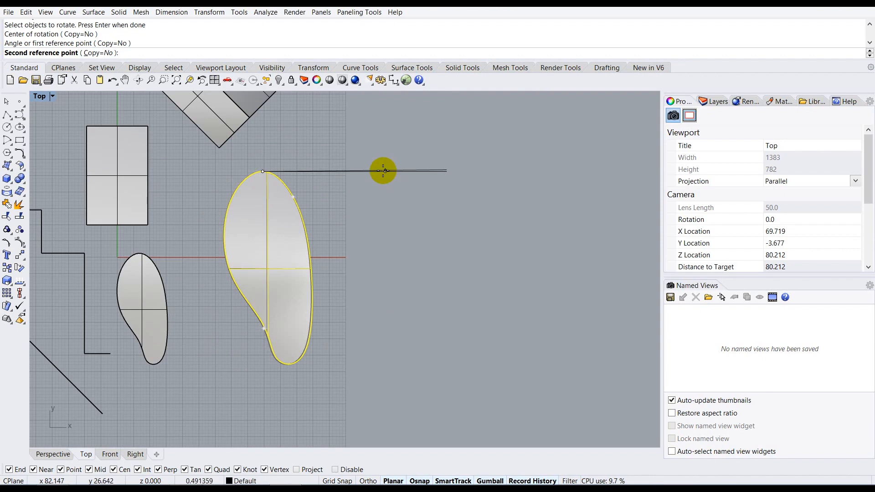
pyautogui.click(384, 221)
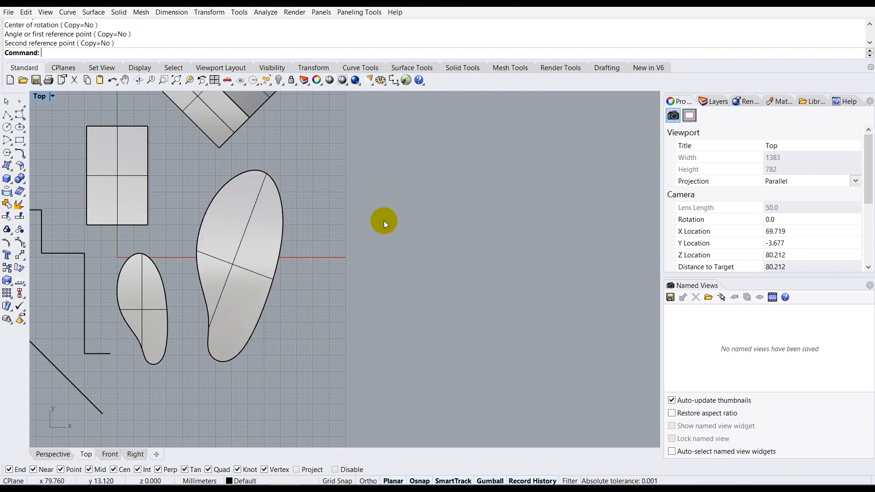
pyautogui.hotkey('ctrl', 'z')
pyautogui.scroll(2, 207, 219)
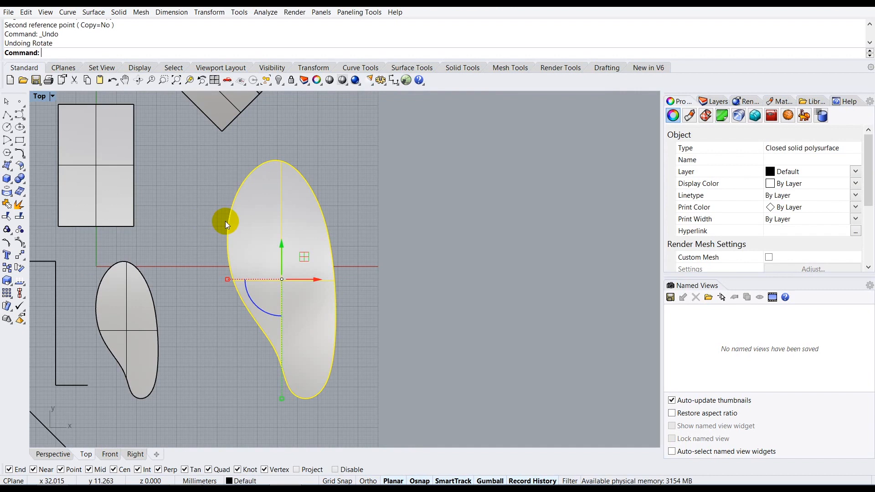
# Rotate the curved solid by an angle of 35 degrees about the quadrant point at its wide end, then deselect it
pyautogui.write('Ro')
pyautogui.press('Return')
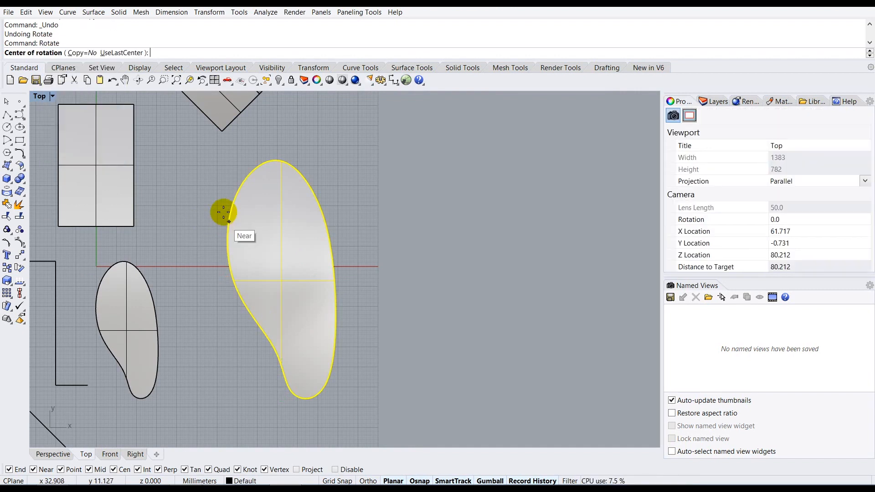
pyautogui.click(273, 160)
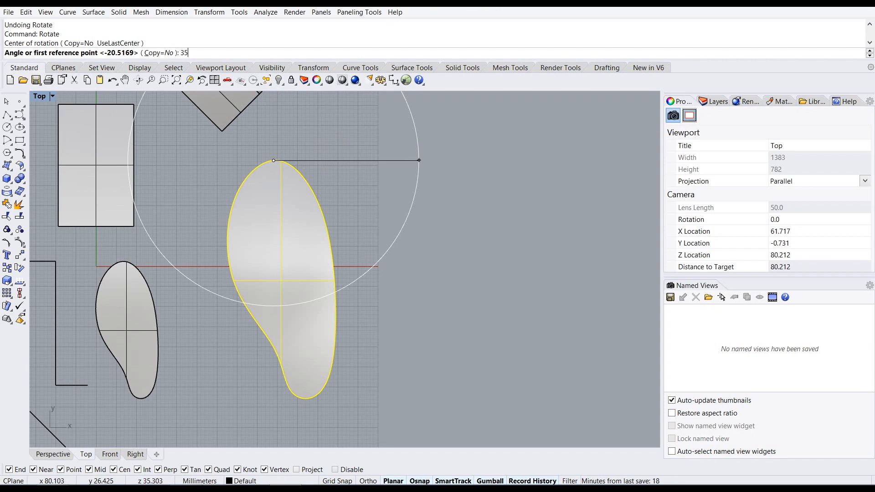
pyautogui.click(420, 160)
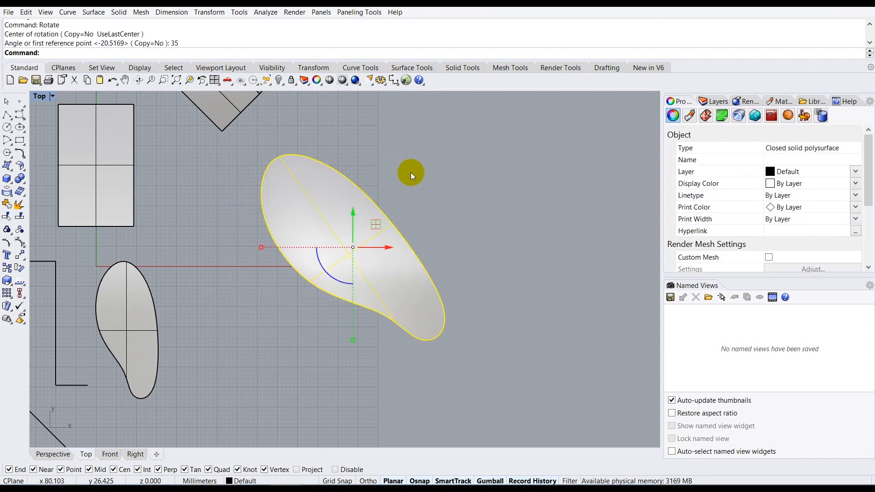
pyautogui.scroll(2, 398, 168)
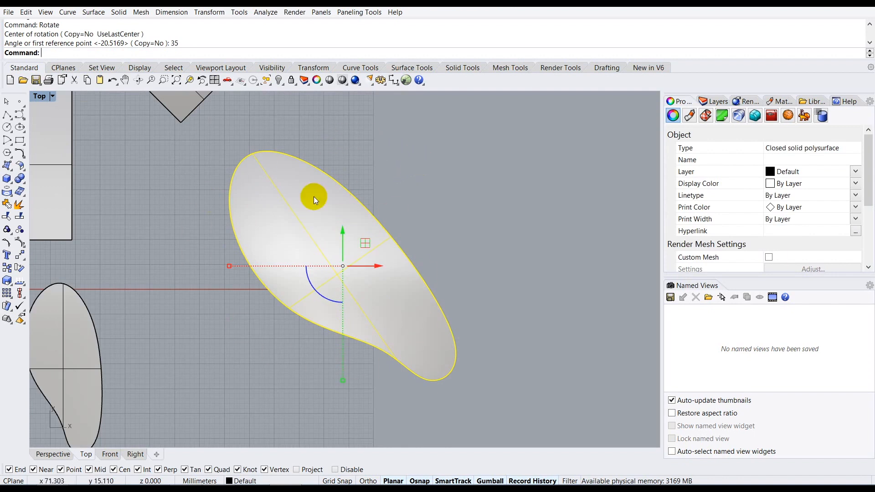
pyautogui.click(421, 206)
pyautogui.scroll(-3, 373, 262)
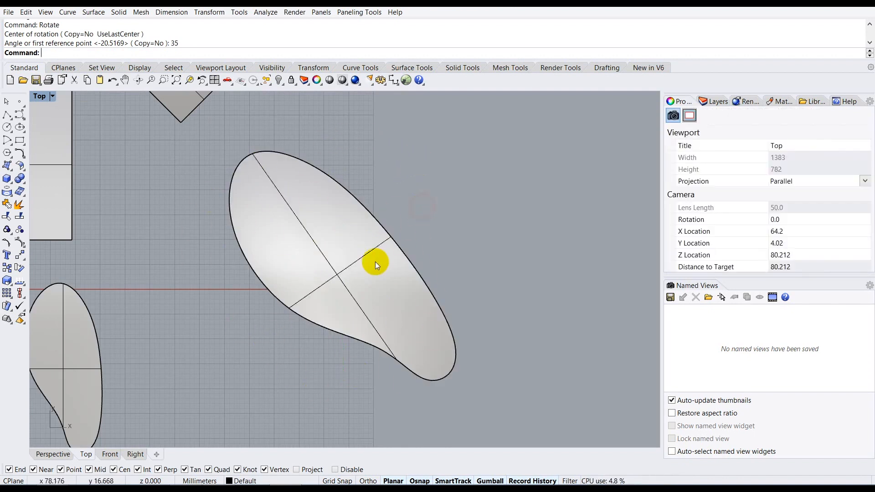
# Maximize the Perspective view and examine the rotated curved solid among the other objects
pyautogui.doubleClick(38, 97)
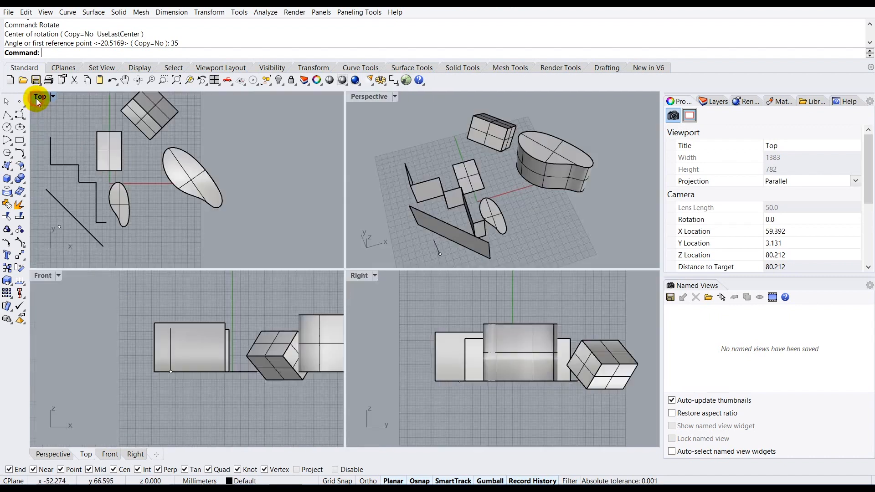
pyautogui.doubleClick(358, 97)
pyautogui.moveTo(364, 219)
pyautogui.mouseDown(button='right')
pyautogui.moveTo(336, 218)
pyautogui.moveTo(424, 219)
pyautogui.moveTo(361, 232)
pyautogui.mouseUp(button='right')
pyautogui.scroll(-4, 360, 232)
pyautogui.scroll(4, 355, 247)
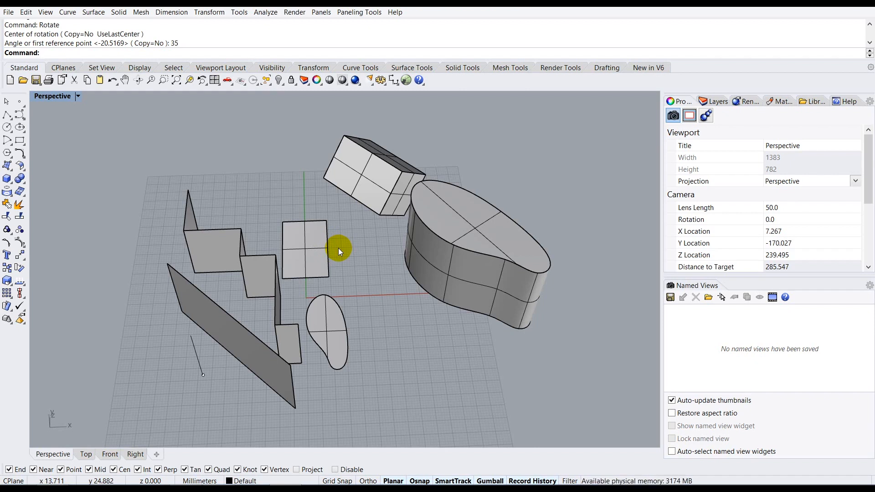
pyautogui.moveTo(343, 250); pyautogui.dragTo(423, 270, button='right')
# Move the box solid along the Y axis, clear of the grid and the other objects, then deselect it
pyautogui.click(378, 269)
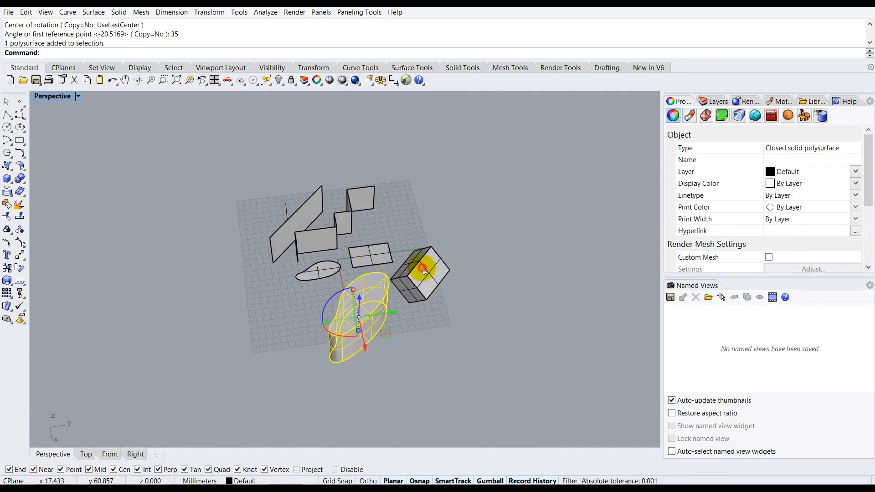
pyautogui.click(424, 270)
pyautogui.scroll(8, 441, 298)
pyautogui.scroll(-7, 272, 282)
pyautogui.scroll(4, 352, 276)
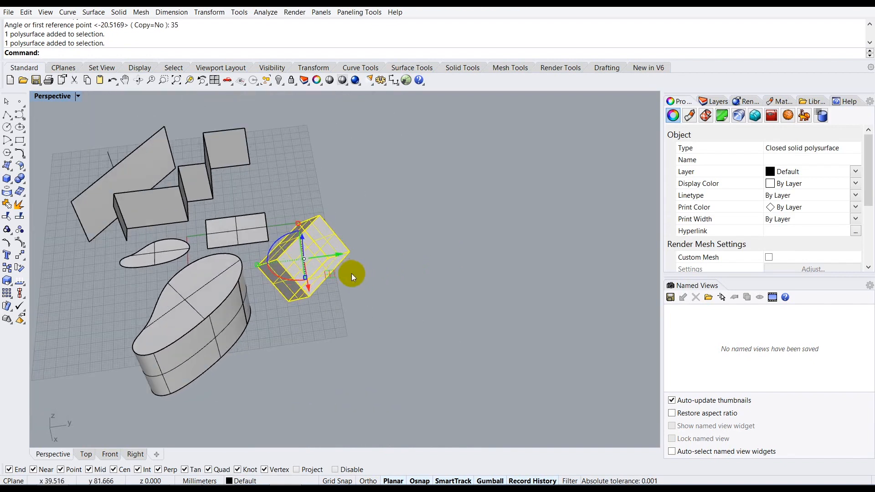
pyautogui.moveTo(338, 255); pyautogui.dragTo(425, 237)
pyautogui.click(439, 269)
# Explode the box solid into its separate surfaces
pyautogui.moveTo(434, 275); pyautogui.dragTo(414, 272, button='right')
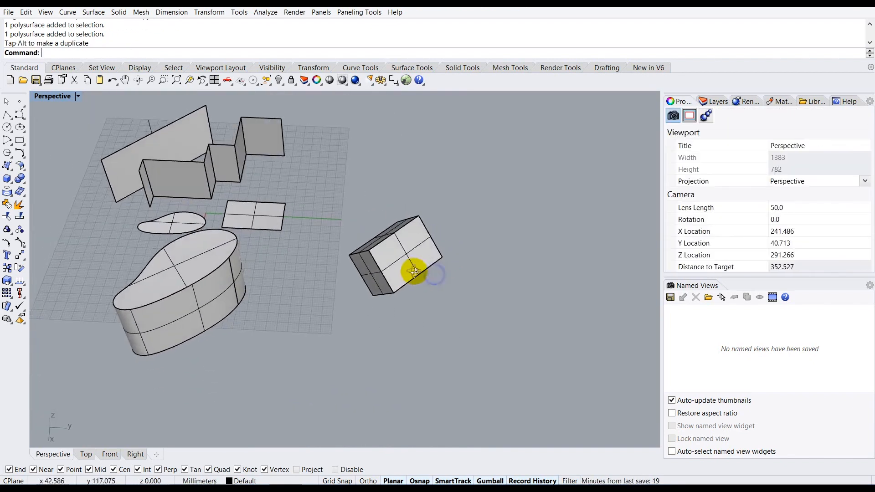
pyautogui.scroll(8, 413, 269)
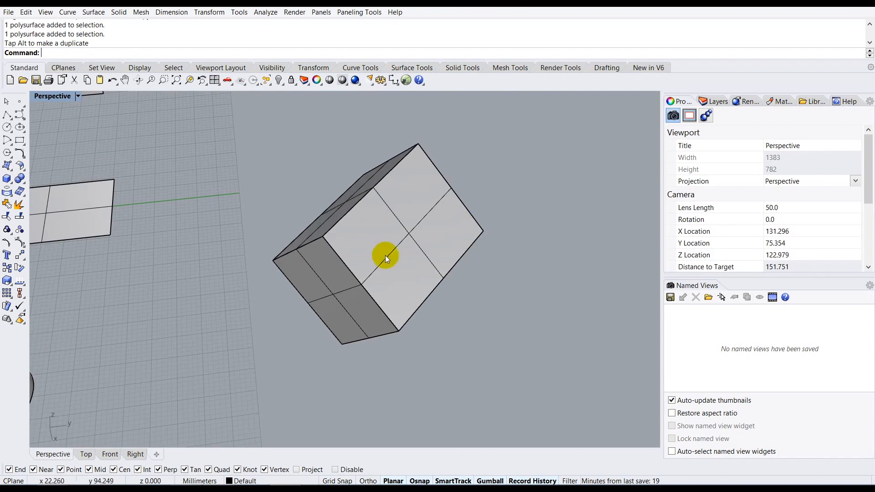
pyautogui.click(379, 239)
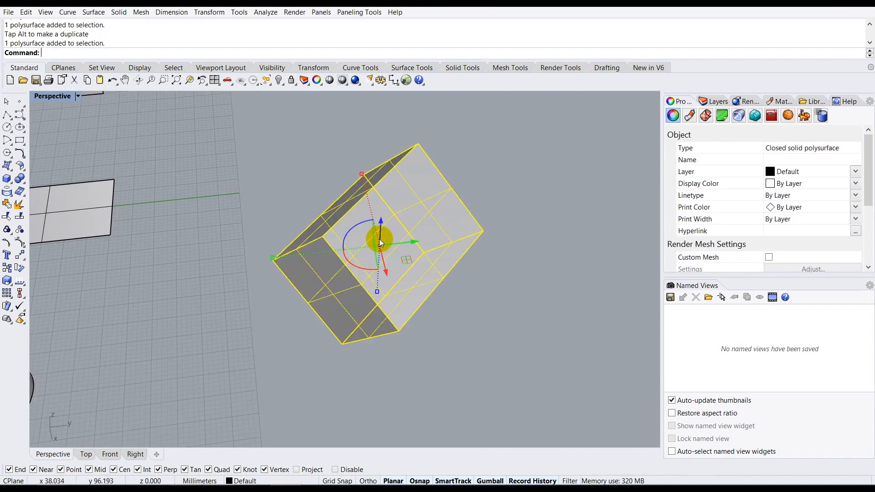
pyautogui.press('Up')
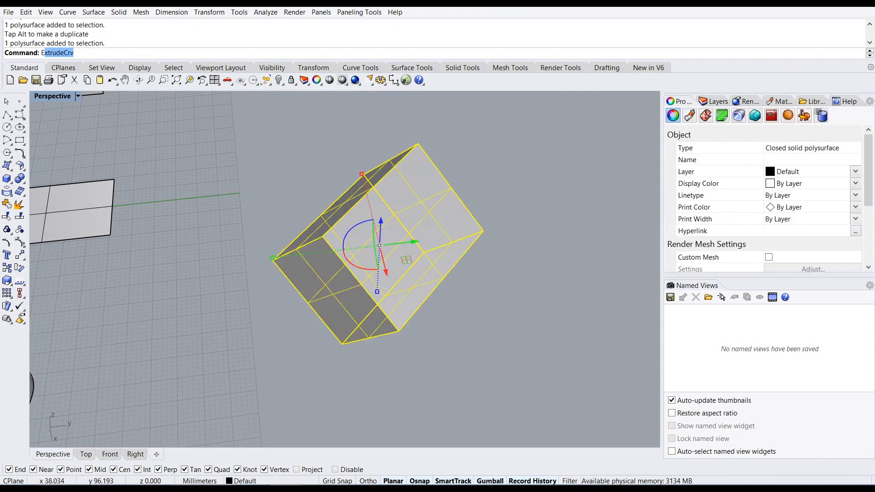
pyautogui.write('Explode')
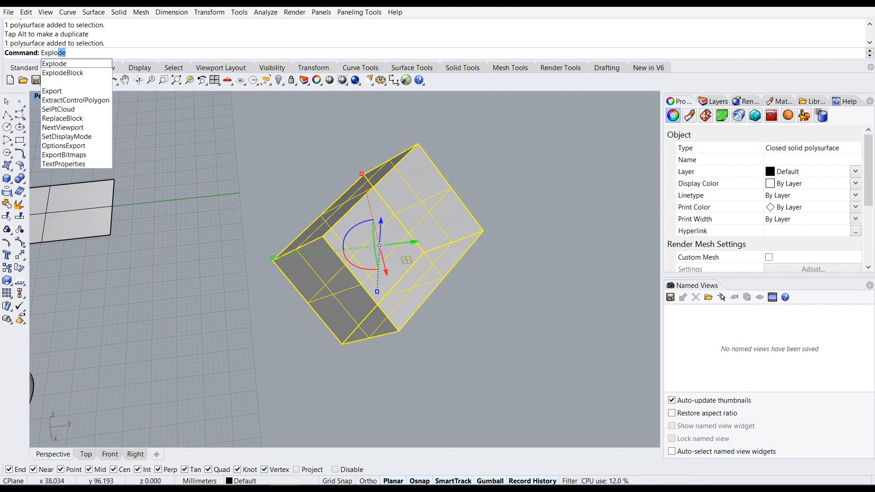
pyautogui.press('Down')
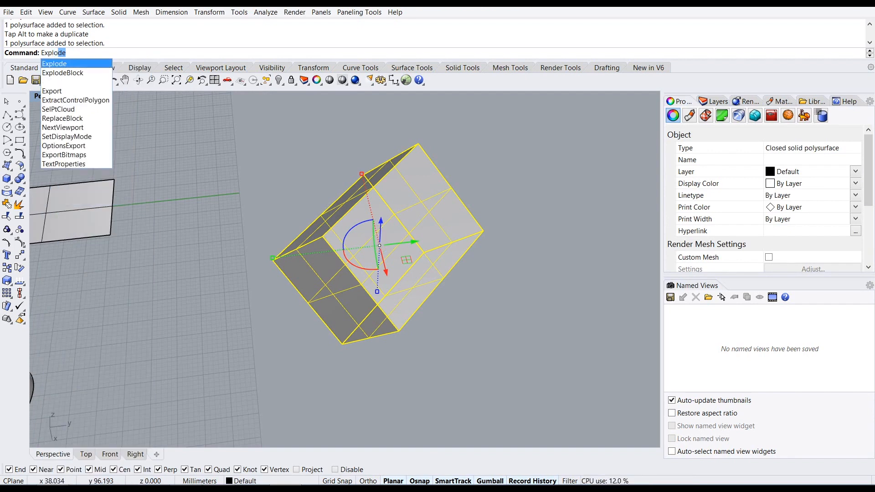
pyautogui.click(82, 68)
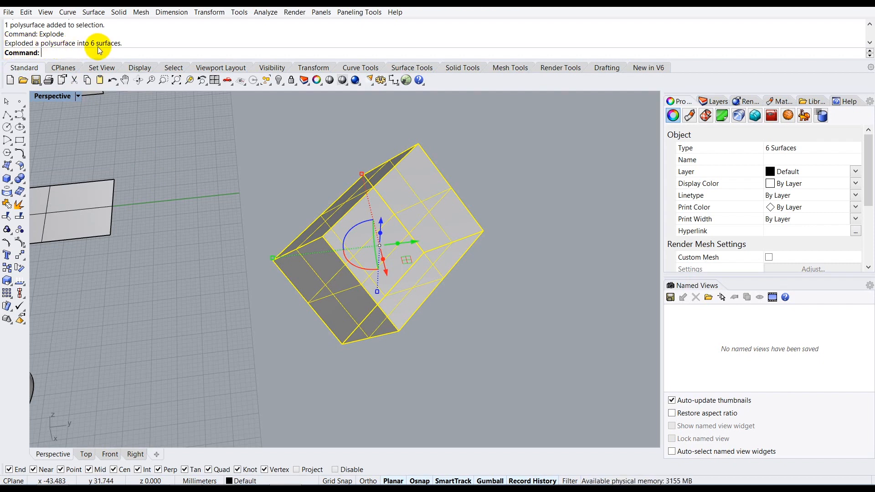
# Inspect the exploded box from several sides and deselect its surfaces
pyautogui.moveTo(357, 287); pyautogui.dragTo(377, 284, button='right')
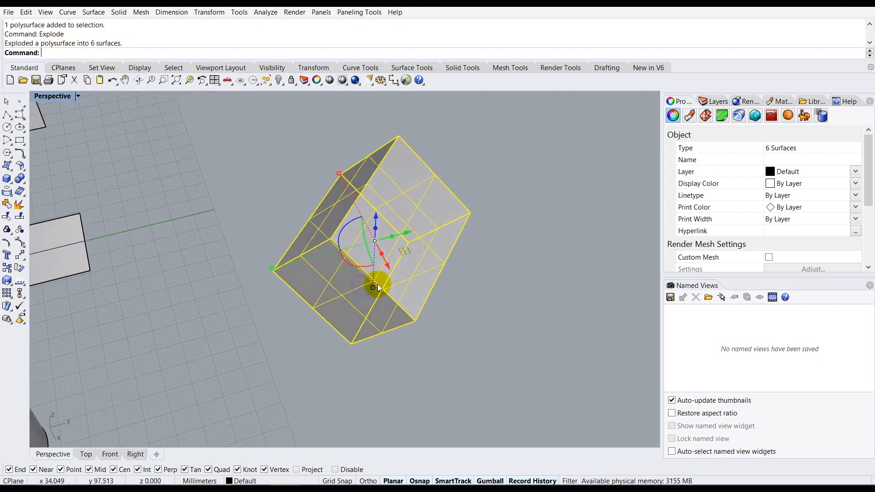
pyautogui.moveTo(434, 260); pyautogui.dragTo(418, 149, button='right')
pyautogui.click(494, 196)
pyautogui.moveTo(422, 258); pyautogui.dragTo(444, 254, button='right')
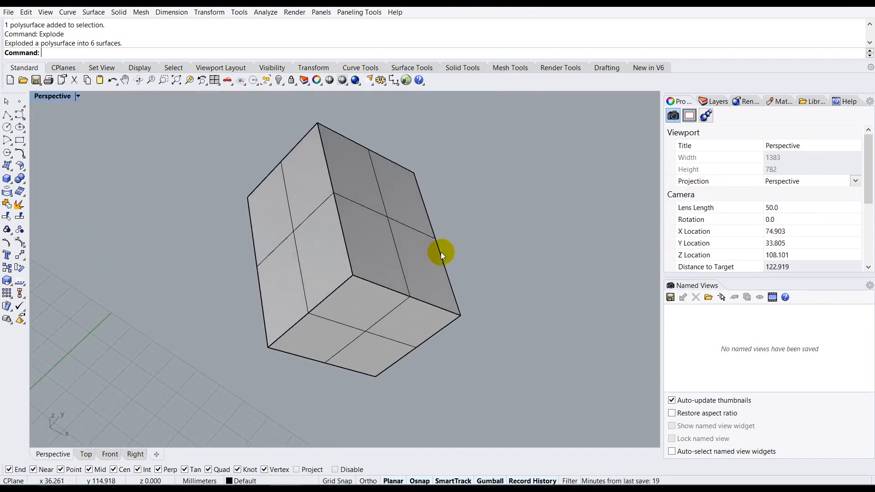
# Select the exploded box's faces one at a time from different angles to check that each is a separate surface
pyautogui.click(391, 232)
pyautogui.moveTo(283, 274); pyautogui.dragTo(445, 274, button='right')
pyautogui.click(393, 296)
pyautogui.moveTo(372, 301); pyautogui.dragTo(391, 266, button='right')
pyautogui.click(267, 293)
pyautogui.moveTo(311, 332); pyautogui.dragTo(299, 267, button='right')
pyautogui.click(299, 267)
pyautogui.moveTo(316, 232); pyautogui.dragTo(326, 272, button='right')
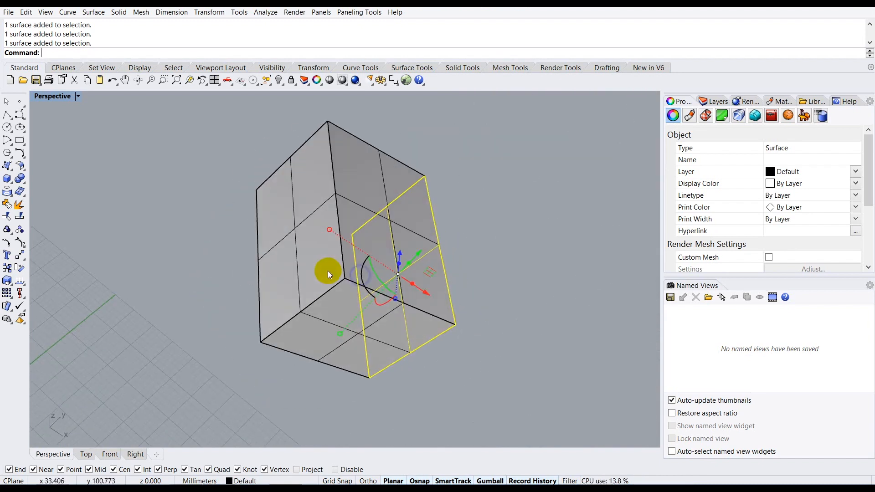
pyautogui.click(500, 226)
pyautogui.moveTo(501, 226); pyautogui.dragTo(374, 226, button='right')
pyautogui.click(374, 226)
pyautogui.scroll(-3, 372, 301)
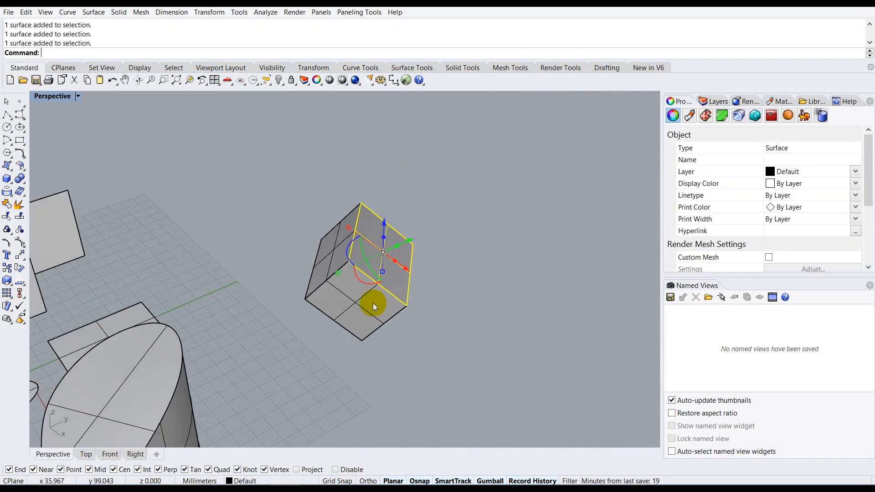
# Move three faces of the exploded box away from it, one upward and two outward, and inspect the separated surfaces
pyautogui.moveTo(384, 222); pyautogui.dragTo(389, 155)
pyautogui.click(472, 173)
pyautogui.click(338, 249)
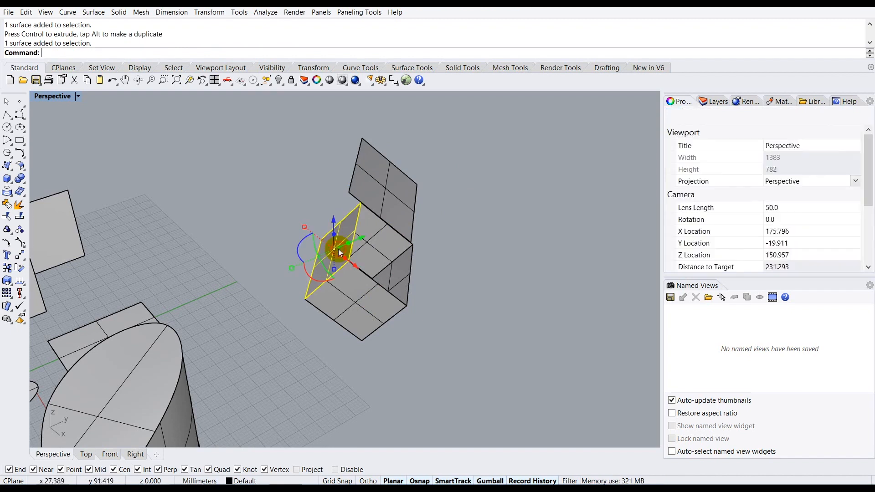
pyautogui.moveTo(338, 249); pyautogui.dragTo(287, 272)
pyautogui.click(445, 270)
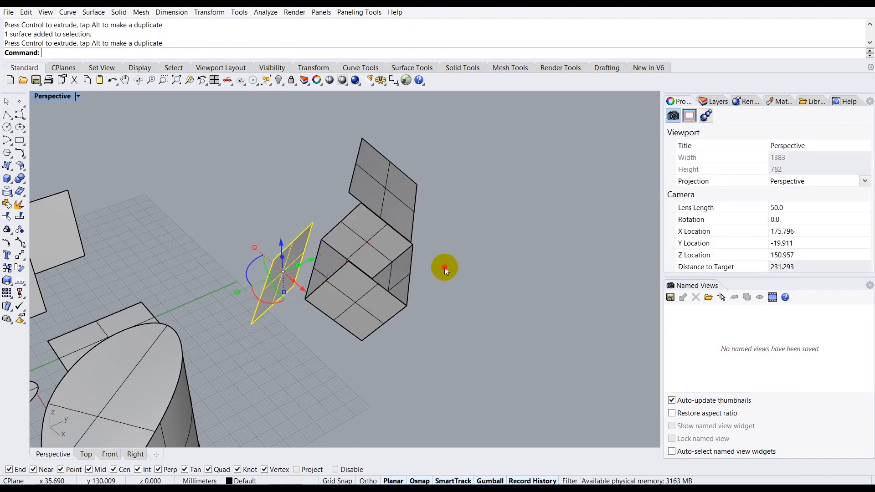
pyautogui.click(358, 274)
pyautogui.moveTo(381, 321); pyautogui.dragTo(463, 385)
pyautogui.click(479, 247)
pyautogui.moveTo(367, 315); pyautogui.dragTo(349, 295, button='right')
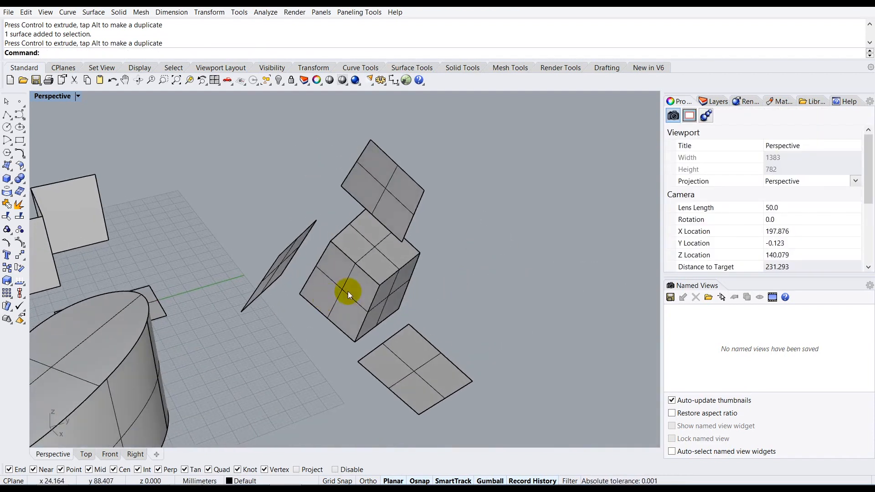
pyautogui.scroll(2, 363, 301)
pyautogui.scroll(-8, 442, 229)
# Explode the curved solid into its separate surfaces and deselect them
pyautogui.moveTo(389, 258); pyautogui.dragTo(397, 309, button='right')
pyautogui.click(416, 316)
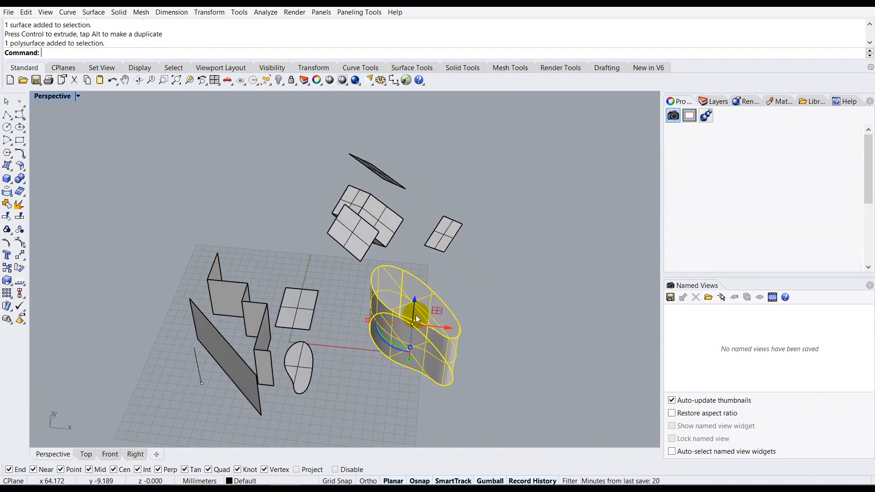
pyautogui.write('Explode')
pyautogui.press('Return')
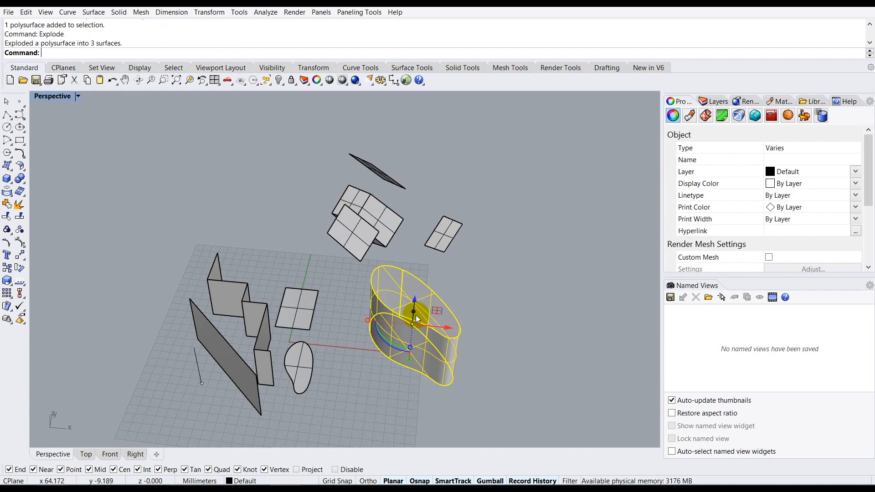
pyautogui.click(451, 293)
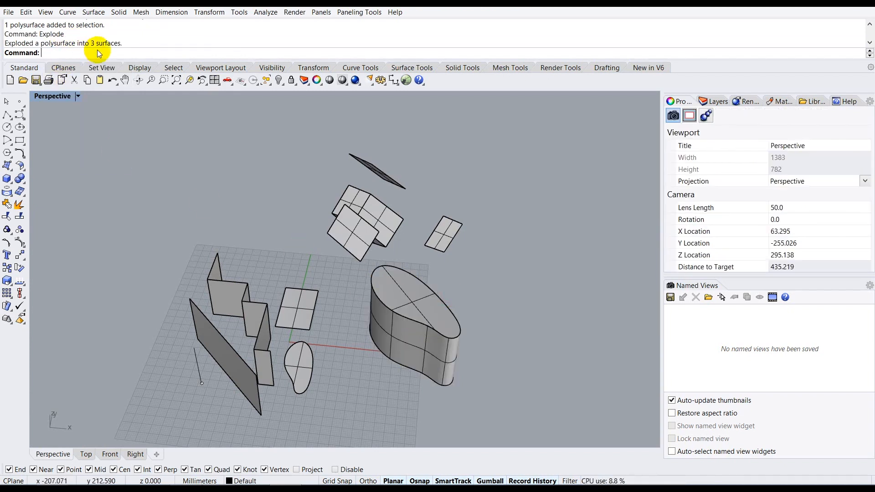
# Select the curved solid's side wall to check that it is a separate surface, then deselect it
pyautogui.click(388, 327)
pyautogui.moveTo(412, 341); pyautogui.dragTo(402, 319, button='right')
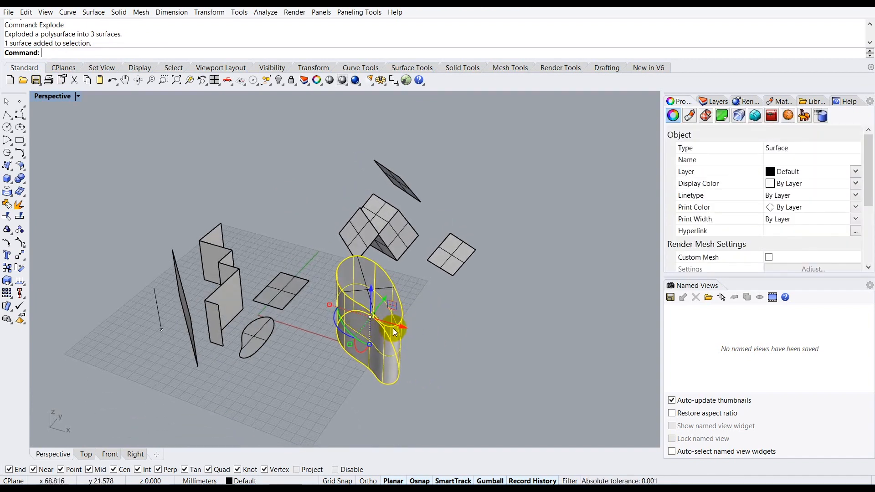
pyautogui.click(420, 326)
# Move the curved solid's top surface upward and its bottom surface downward, clear of the side wall, and inspect them
pyautogui.click(374, 292)
pyautogui.moveTo(373, 292); pyautogui.dragTo(367, 250, button='right')
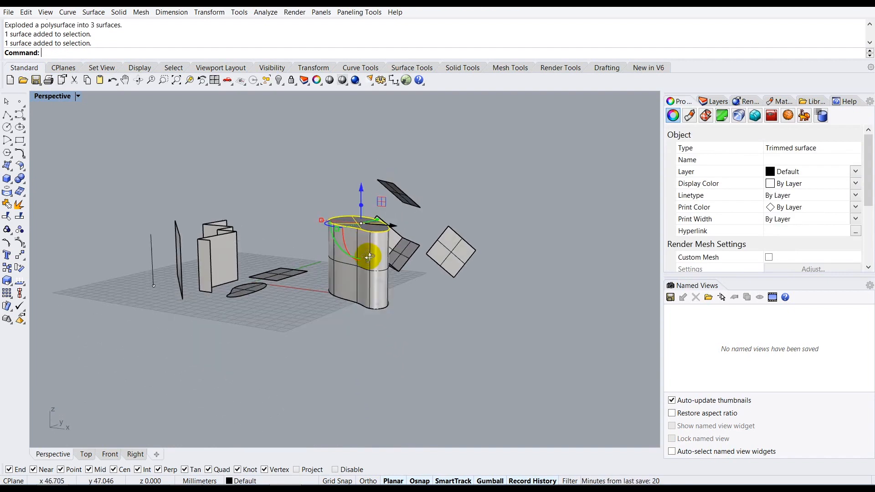
pyautogui.moveTo(359, 194); pyautogui.dragTo(365, 128)
pyautogui.moveTo(355, 277); pyautogui.dragTo(339, 238, button='right')
pyautogui.click(358, 186)
pyautogui.moveTo(320, 231); pyautogui.dragTo(319, 269)
pyautogui.moveTo(313, 245); pyautogui.dragTo(323, 289, button='right')
pyautogui.click(299, 226)
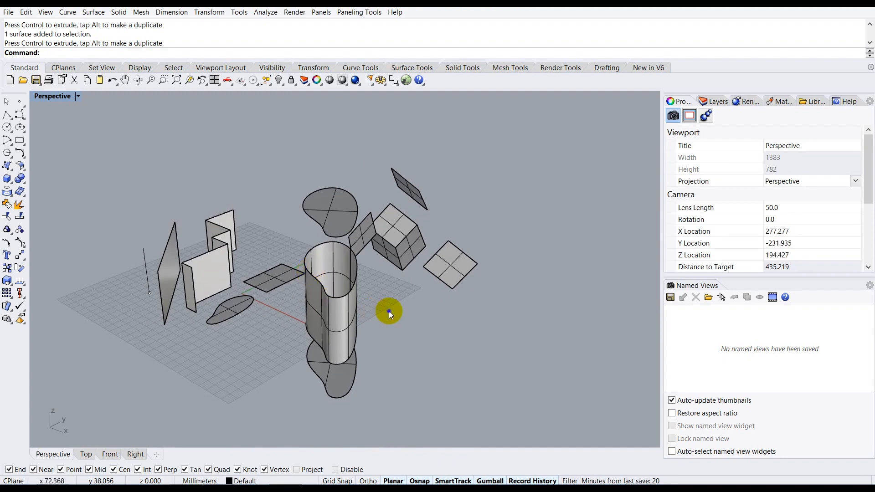
pyautogui.moveTo(389, 310); pyautogui.dragTo(364, 305, button='right')
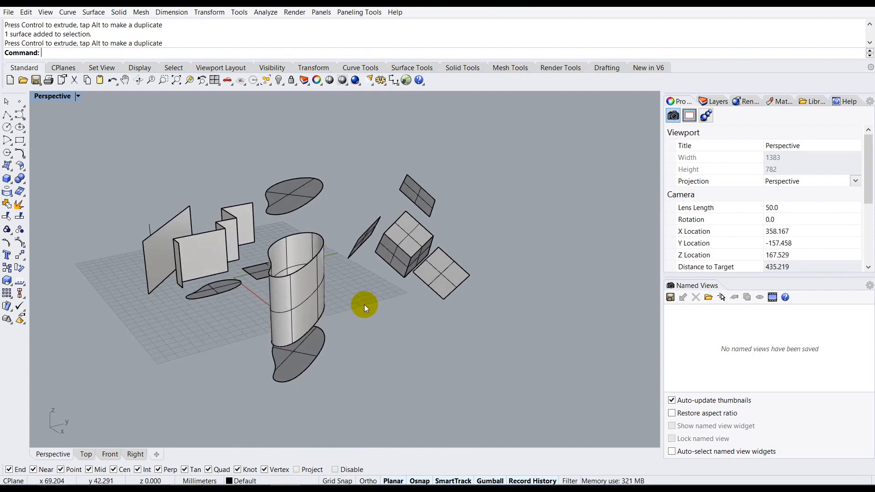
pyautogui.moveTo(370, 302); pyautogui.dragTo(373, 302, button='right')
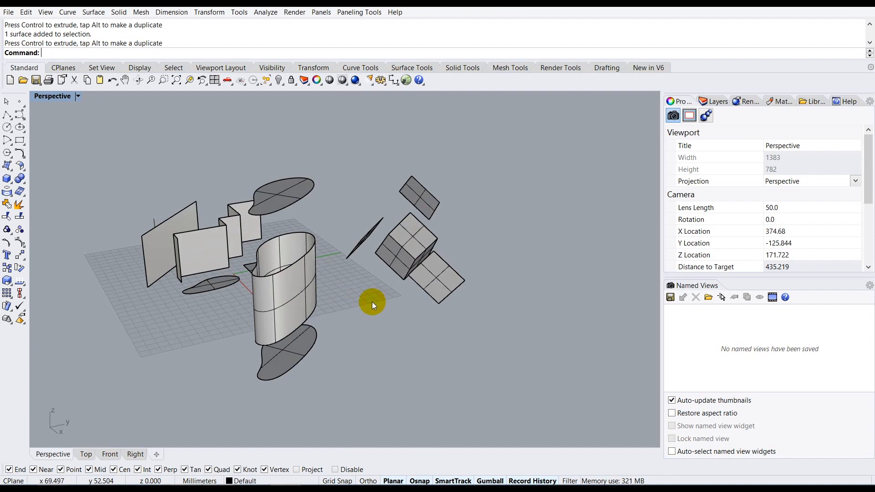
# Undo the moves and the explosion of the curved solid and the moves of the box faces, and clear the selection
pyautogui.hotkey('ctrl', 'z')
pyautogui.hotkey('ctrl', 'z')
pyautogui.hotkey('ctrl', 'z')
pyautogui.hotkey('ctrl', 'z')
pyautogui.hotkey('ctrl', 'z')
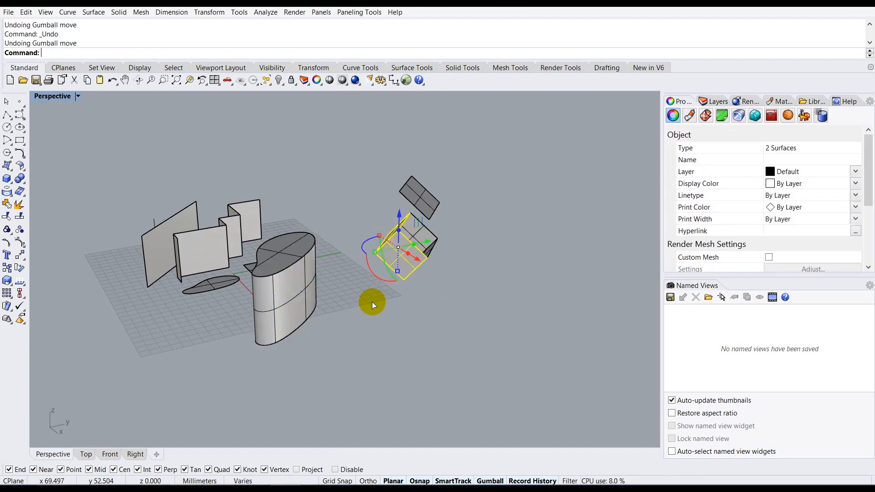
pyautogui.press('Escape')
# Select the exploded box's surfaces all together and one at a time to check that they are separate
pyautogui.scroll(6, 418, 258)
pyautogui.moveTo(417, 247); pyautogui.dragTo(530, 159, button='right')
pyautogui.moveTo(536, 142); pyautogui.dragTo(231, 401)
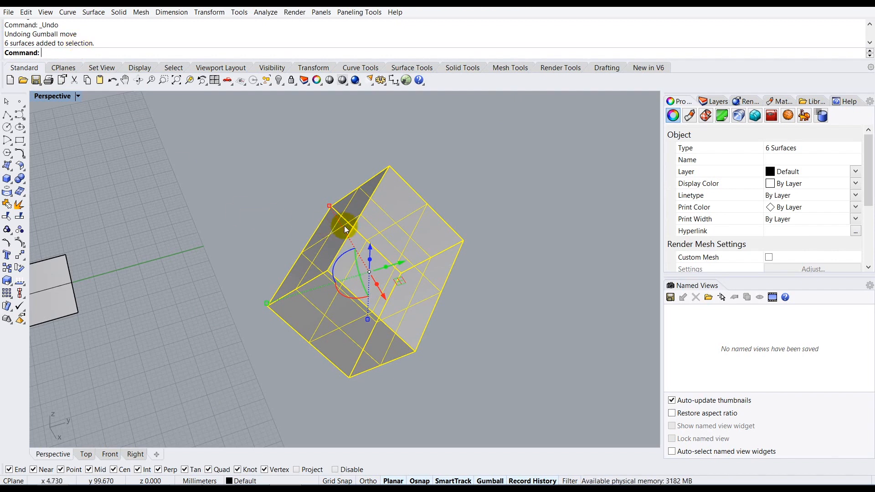
pyautogui.click(428, 162)
pyautogui.click(388, 218)
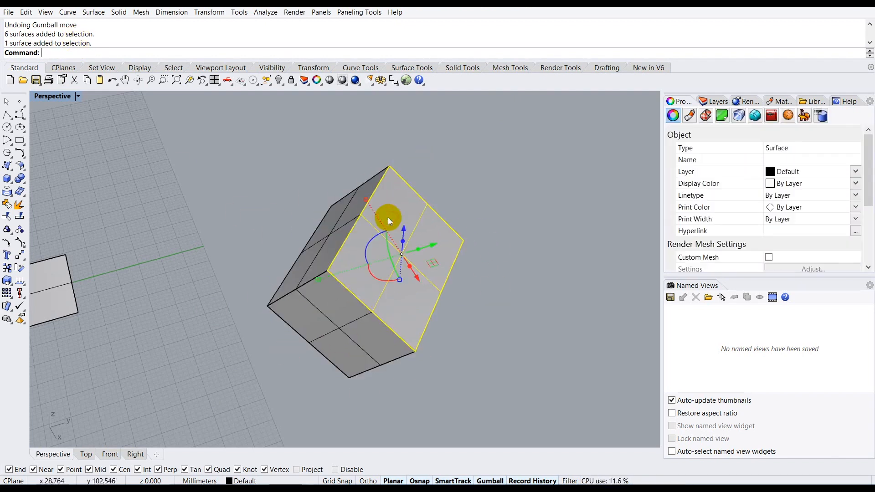
pyautogui.click(342, 217)
pyautogui.click(346, 318)
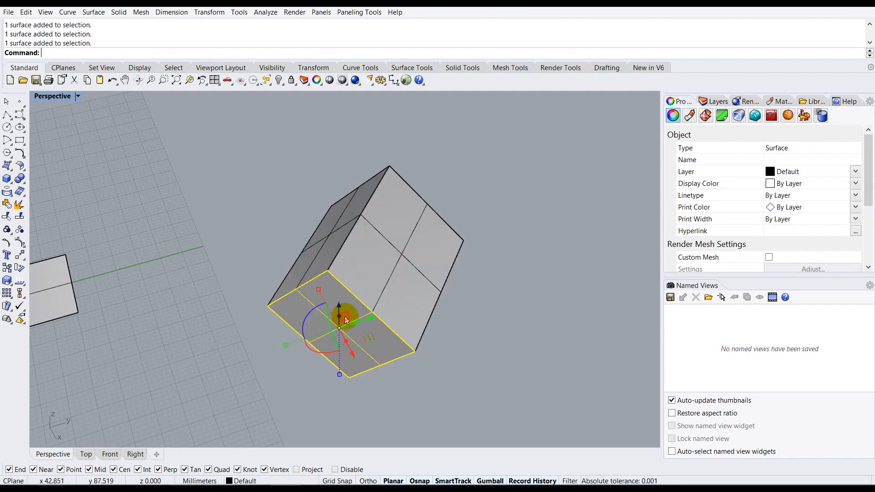
pyautogui.moveTo(420, 308)
pyautogui.mouseDown(button='right')
pyautogui.moveTo(342, 267)
pyautogui.moveTo(369, 319)
pyautogui.moveTo(312, 297)
pyautogui.moveTo(438, 317)
pyautogui.moveTo(412, 299)
pyautogui.moveTo(407, 262)
pyautogui.moveTo(319, 298)
pyautogui.moveTo(319, 327)
pyautogui.moveTo(390, 274)
pyautogui.moveTo(404, 280)
pyautogui.moveTo(352, 289)
pyautogui.mouseUp(button='right')
pyautogui.click(434, 225)
# Join the box's six surfaces into one closed solid and select it to check the result
pyautogui.moveTo(514, 142); pyautogui.dragTo(220, 389)
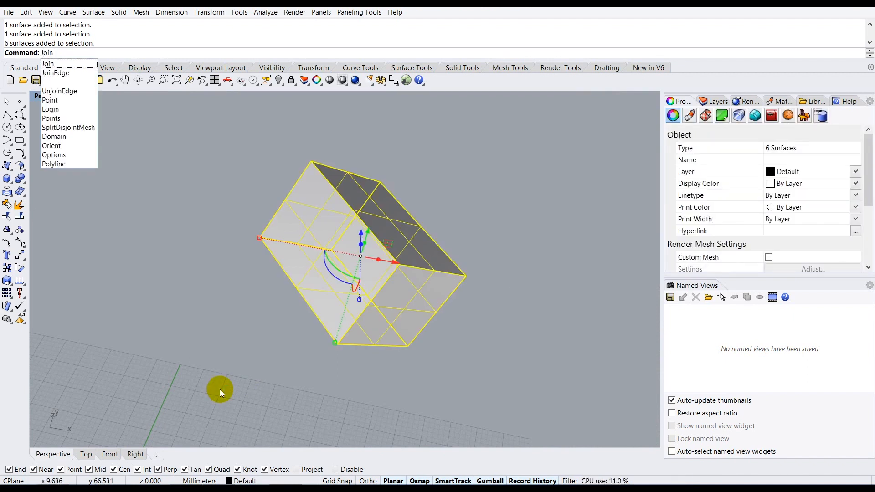
pyautogui.press('Return')
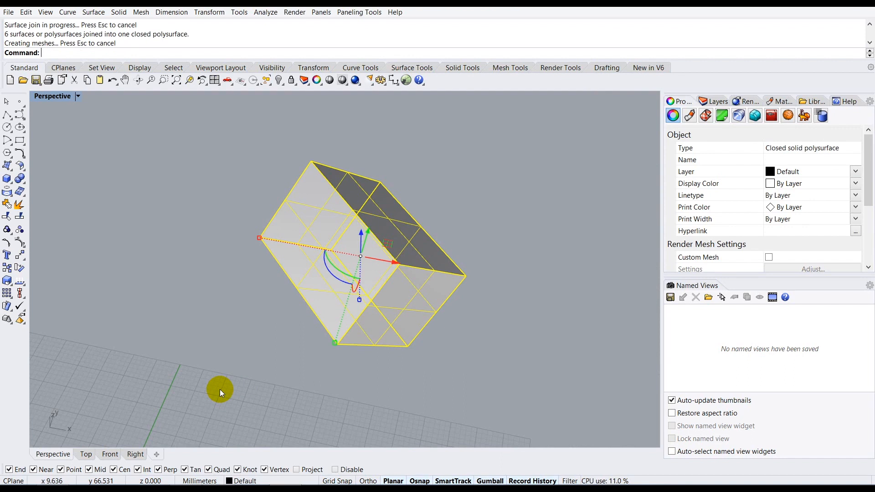
pyautogui.press('Escape')
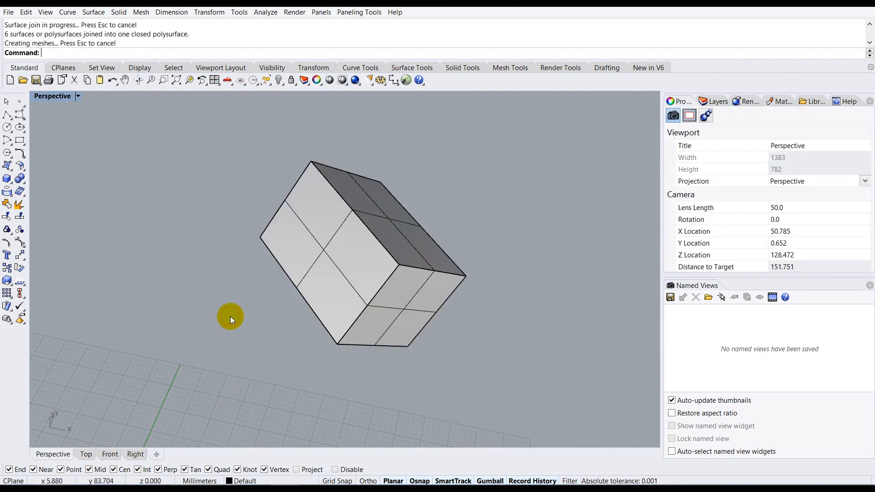
pyautogui.click(319, 284)
# Explode the zigzag extruded surface into its separate surfaces and deselect them
pyautogui.moveTo(404, 344); pyautogui.dragTo(482, 237, button='right')
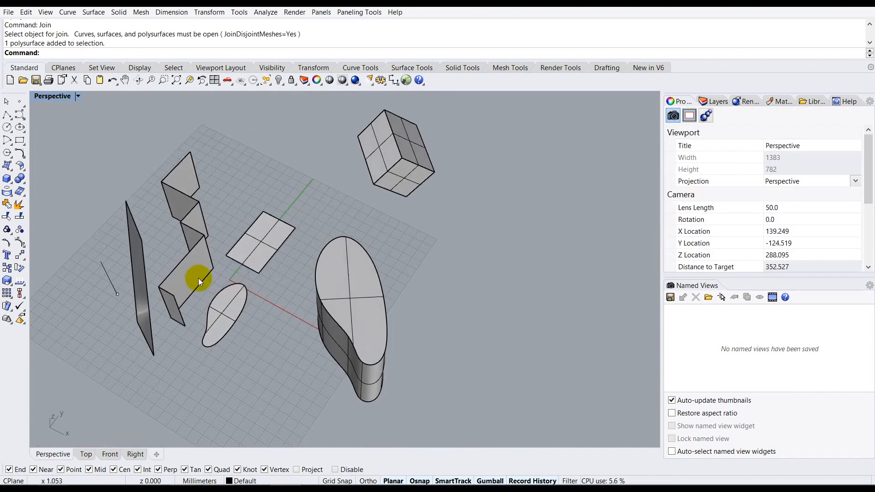
pyautogui.scroll(2, 86, 232)
pyautogui.scroll(1, 86, 232)
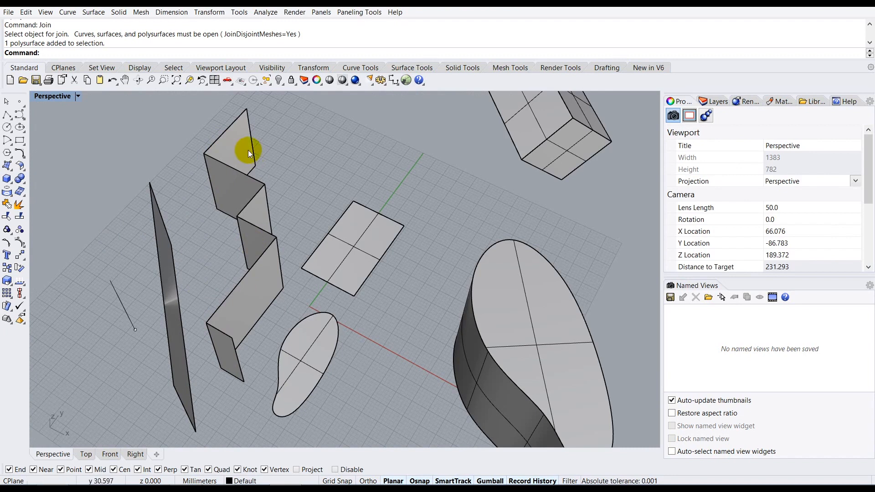
pyautogui.click(220, 182)
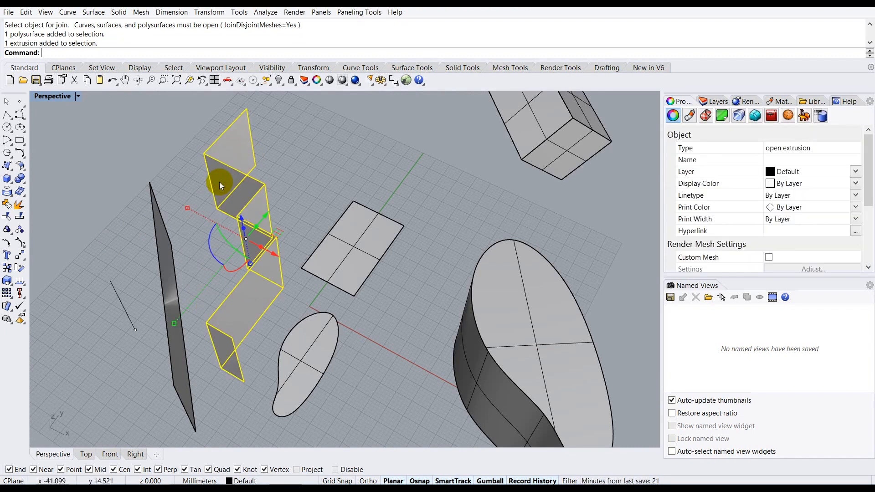
pyautogui.write('Explode')
pyautogui.press('Return')
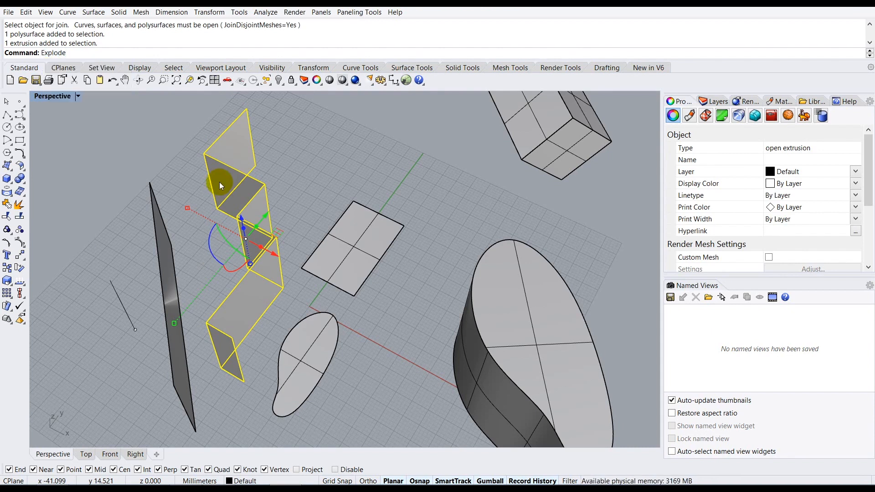
pyautogui.click(272, 166)
# Select the zigzag's exploded surfaces one at a time to check that they are separate
pyautogui.moveTo(238, 259)
pyautogui.mouseDown(button='right')
pyautogui.moveTo(286, 245)
pyautogui.moveTo(257, 262)
pyautogui.moveTo(248, 247)
pyautogui.mouseUp(button='right')
pyautogui.click(211, 170)
pyautogui.click(231, 201)
pyautogui.click(256, 266)
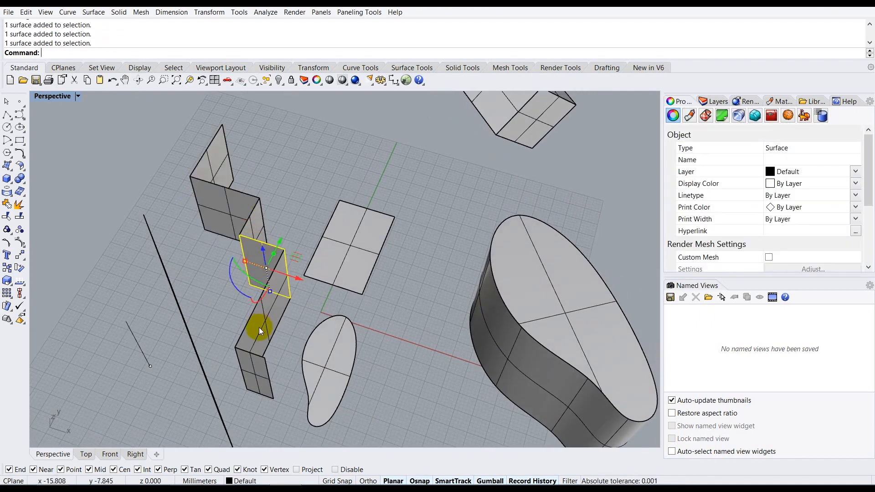
pyautogui.click(260, 329)
pyautogui.click(266, 199)
# Join the six zigzag surfaces into one open polysurface and select it to check the result
pyautogui.moveTo(266, 113); pyautogui.dragTo(230, 382)
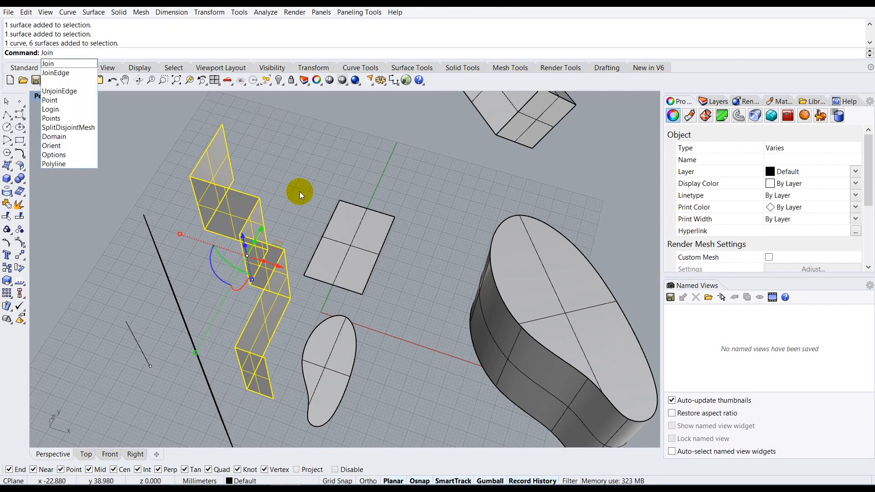
pyautogui.press('Return')
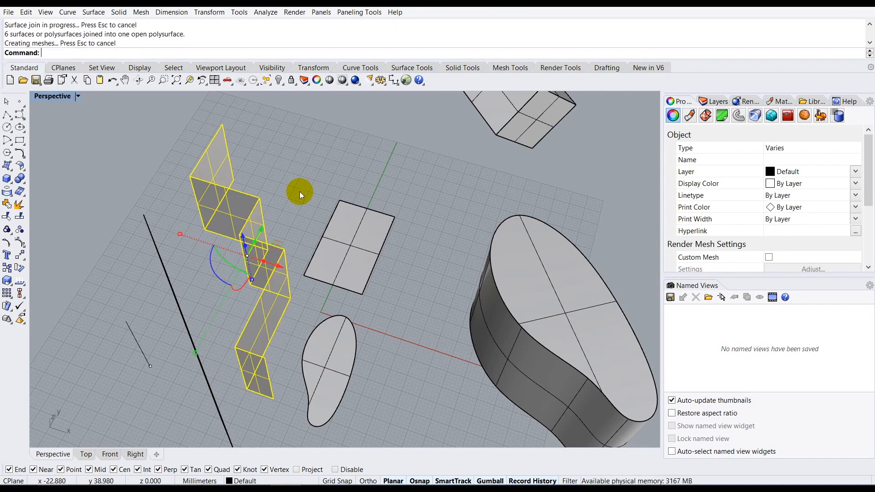
pyautogui.click(300, 192)
pyautogui.click(214, 166)
pyautogui.moveTo(281, 321); pyautogui.dragTo(260, 270, button='right')
pyautogui.click(317, 198)
pyautogui.moveTo(317, 198)
pyautogui.mouseDown(button='right')
pyautogui.moveTo(314, 224)
pyautogui.moveTo(329, 207)
pyautogui.mouseUp(button='right')
pyautogui.scroll(-6, 314, 224)
pyautogui.scroll(2, 329, 207)
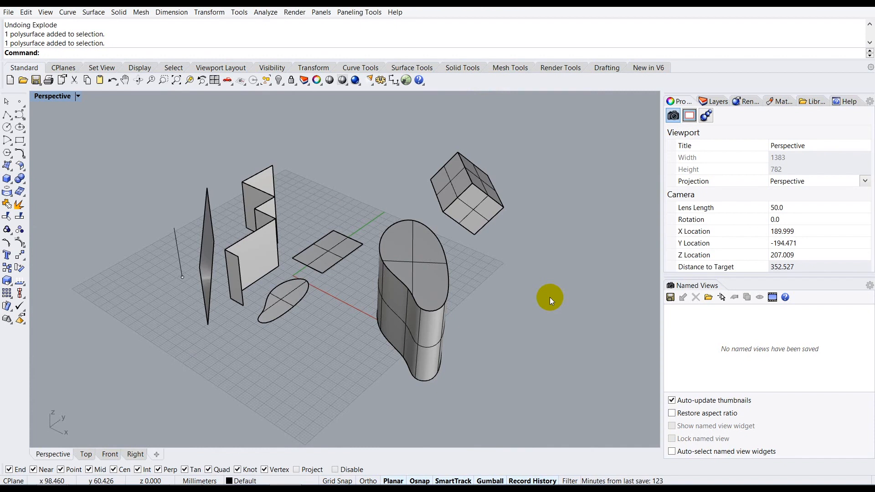
pyautogui.scroll(-3, 311, 237)
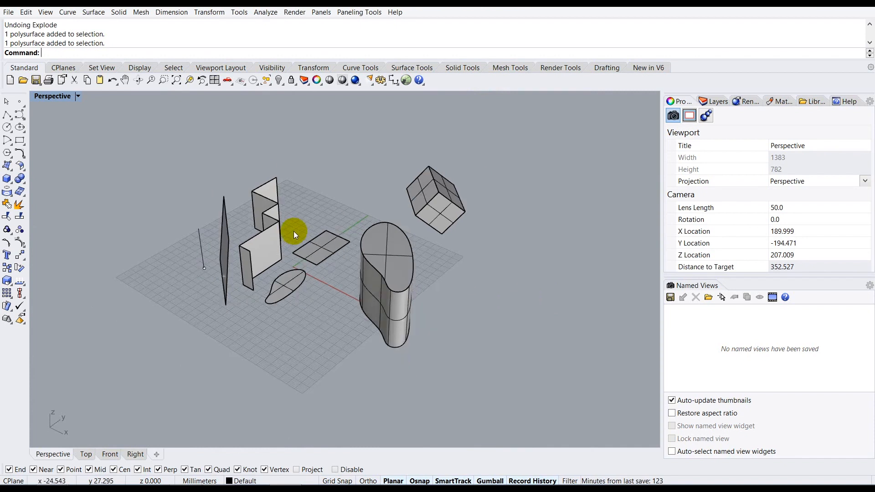
pyautogui.scroll(3, 442, 289)
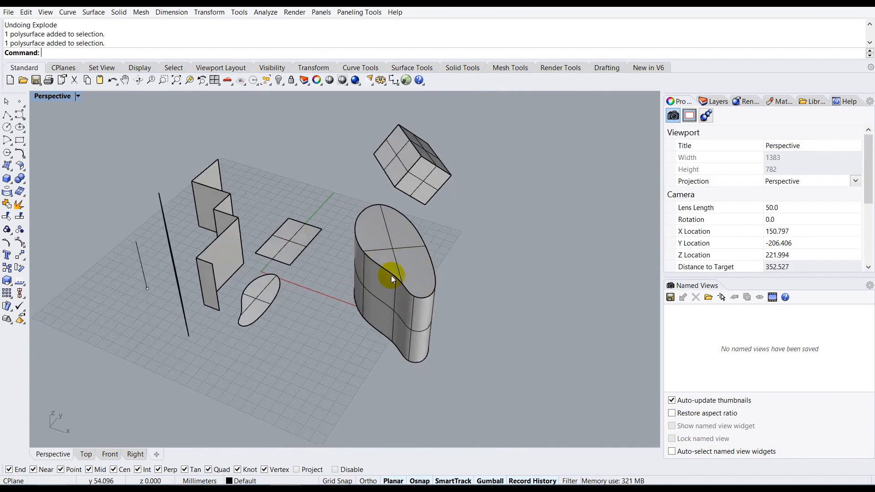
# Duplicate the curved solid along the X axis, placing the copy about 52 mm from the original, and deselect it
pyautogui.click(390, 260)
pyautogui.moveTo(346, 271); pyautogui.dragTo(412, 294, button='right')
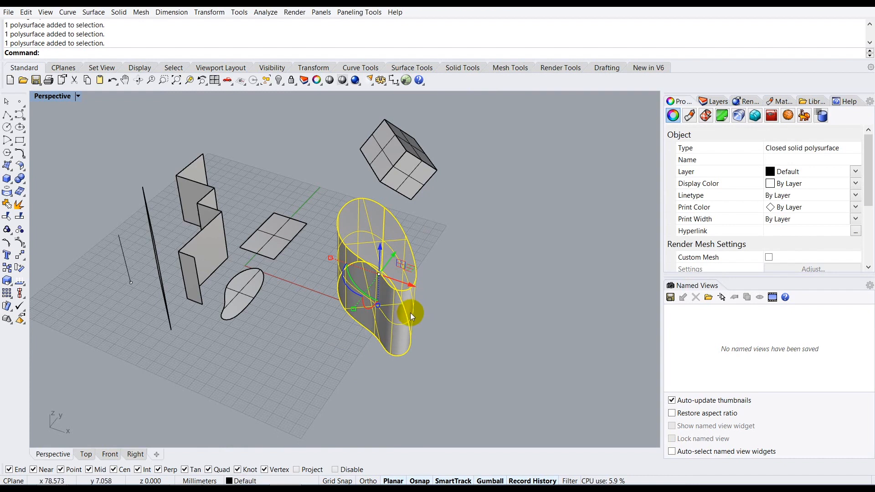
pyautogui.moveTo(410, 312); pyautogui.dragTo(412, 318, button='right')
pyautogui.scroll(-2, 304, 311)
pyautogui.moveTo(304, 311); pyautogui.dragTo(401, 328, button='right')
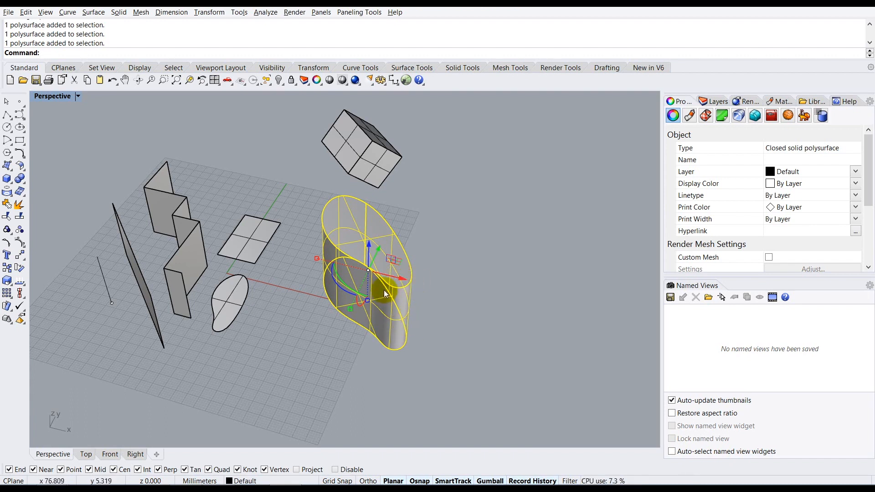
pyautogui.moveTo(399, 277); pyautogui.dragTo(523, 321)
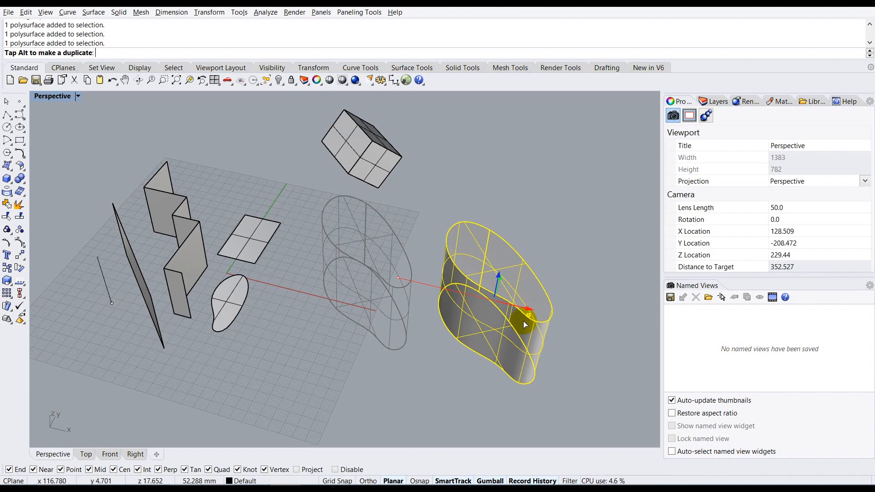
pyautogui.moveTo(523, 321); pyautogui.dragTo(524, 321)
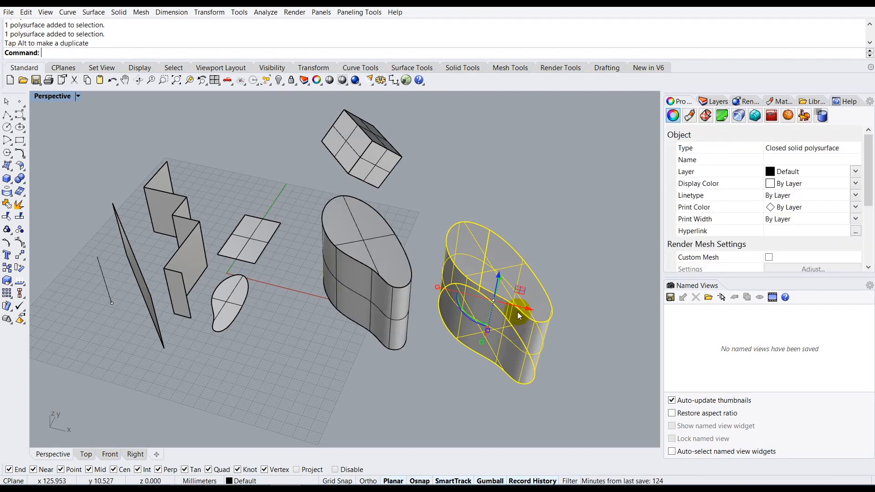
pyautogui.click(562, 235)
# Duplicate the box solid along the Y axis, placing the copy beside the original, and deselect it
pyautogui.moveTo(488, 302)
pyautogui.mouseDown(button='right')
pyautogui.moveTo(422, 296)
pyautogui.moveTo(475, 303)
pyautogui.mouseUp(button='right')
pyautogui.moveTo(469, 221); pyautogui.dragTo(475, 287, button='right')
pyautogui.click(468, 271)
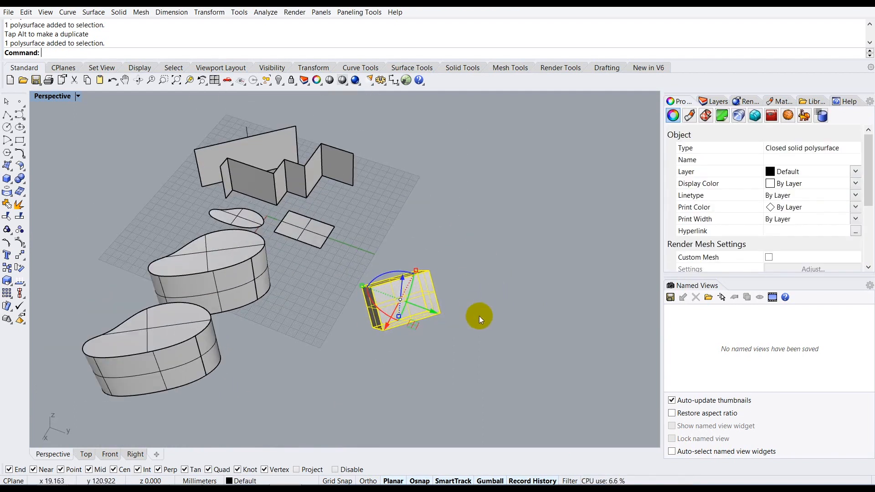
pyautogui.moveTo(432, 315); pyautogui.dragTo(513, 339)
pyautogui.click(508, 374)
# Copy the outer box solid from its corner nearest the neighbouring box to the far corner of the flat rectangular surface
pyautogui.moveTo(431, 346); pyautogui.dragTo(467, 331, button='right')
pyautogui.moveTo(420, 258); pyautogui.dragTo(434, 288, button='right')
pyautogui.moveTo(426, 250); pyautogui.dragTo(403, 323, button='right')
pyautogui.scroll(8, 490, 269)
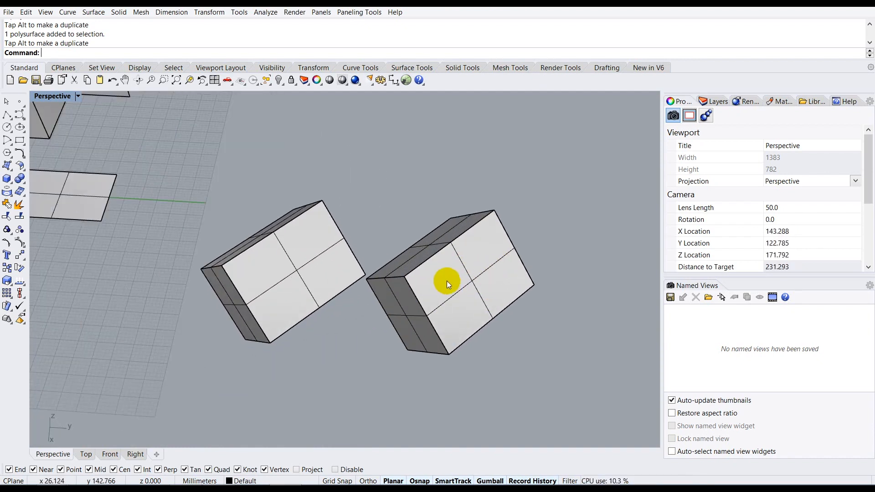
pyautogui.click(447, 280)
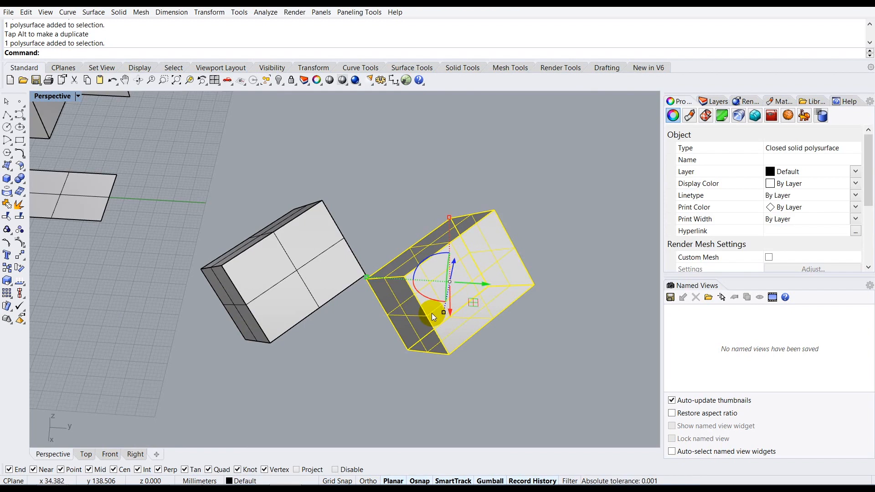
pyautogui.write('Copy')
pyautogui.press('Return')
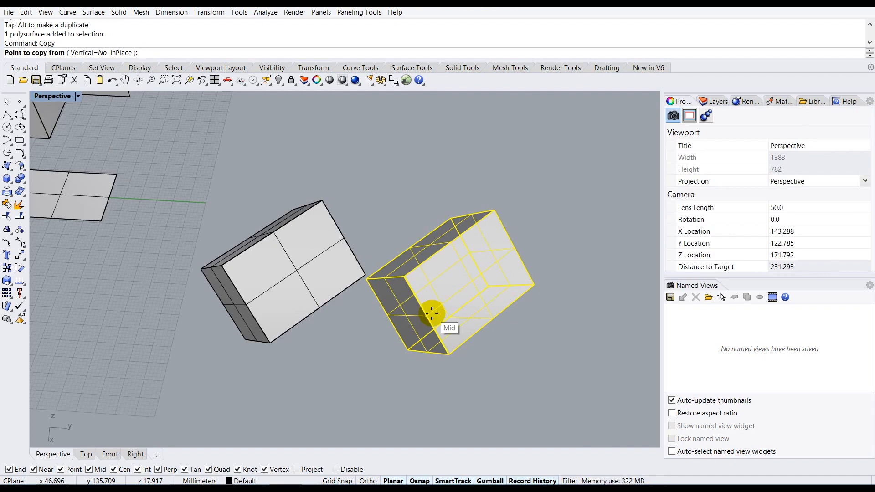
pyautogui.scroll(-3, 432, 313)
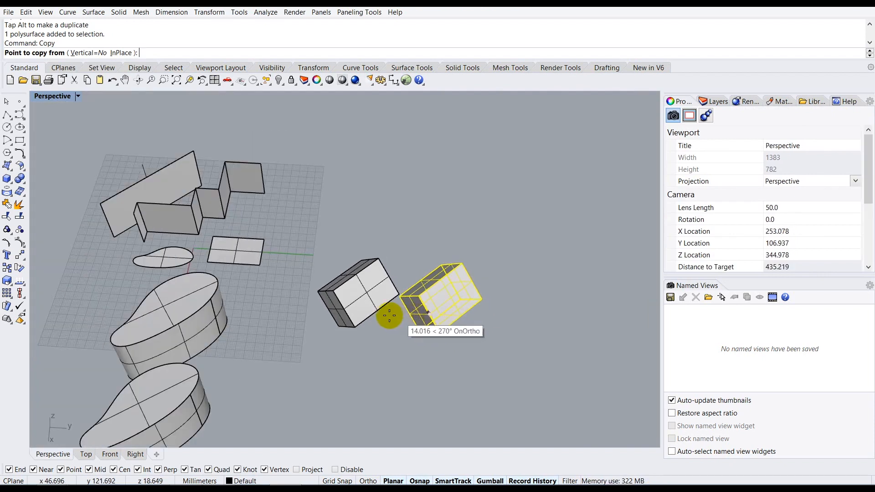
pyautogui.scroll(-1, 410, 301)
pyautogui.scroll(2, 426, 337)
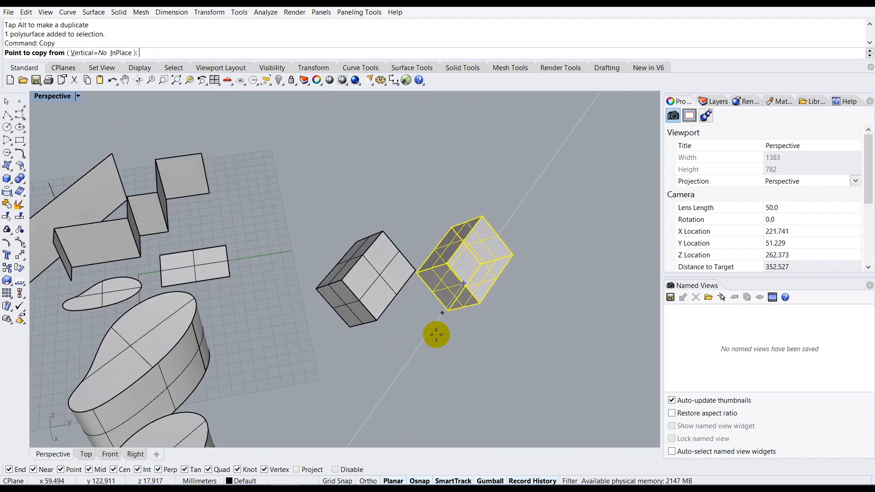
pyautogui.click(416, 269)
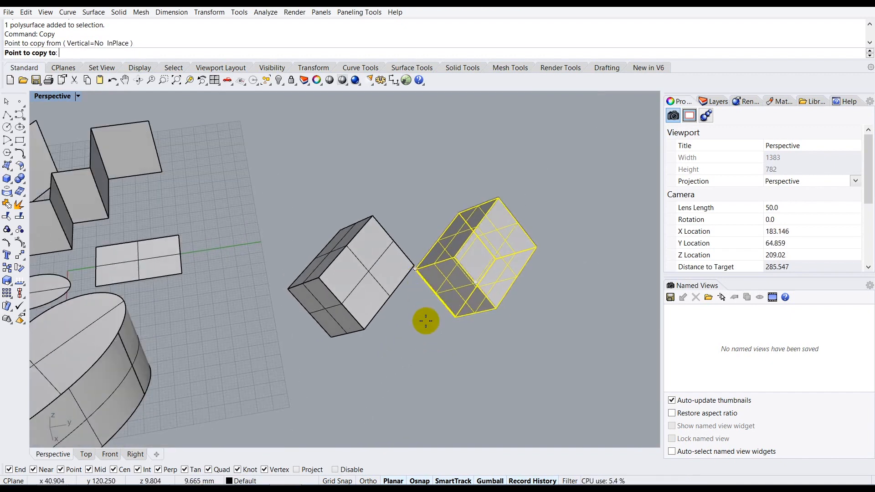
pyautogui.scroll(-4, 426, 321)
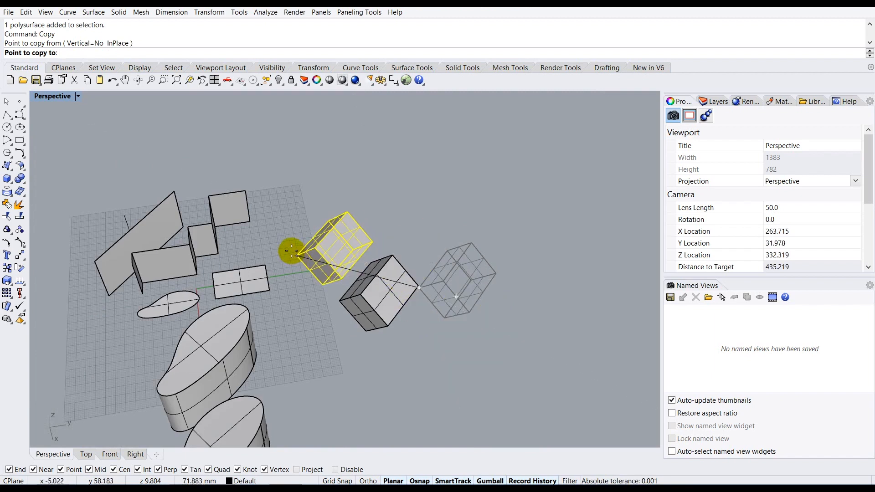
pyautogui.scroll(4, 282, 250)
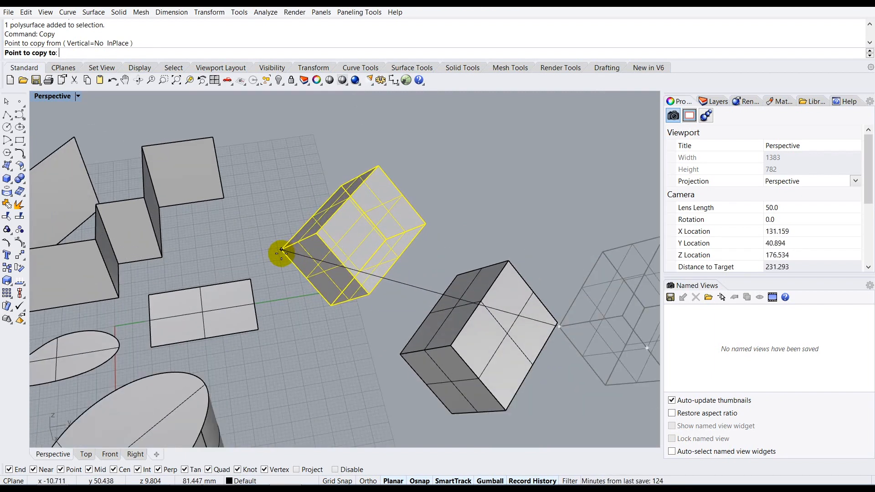
pyautogui.click(254, 279)
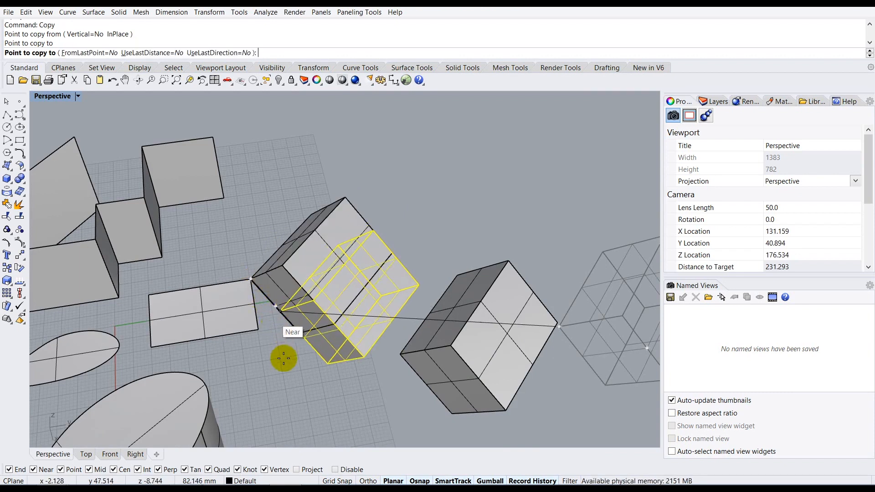
# Place a second copy of the box at the upper end corner of the zigzag polysurface and end the Copy command
pyautogui.moveTo(285, 355); pyautogui.dragTo(297, 307, button='right')
pyautogui.moveTo(416, 293); pyautogui.dragTo(405, 301, button='right')
pyautogui.scroll(-5, 406, 299)
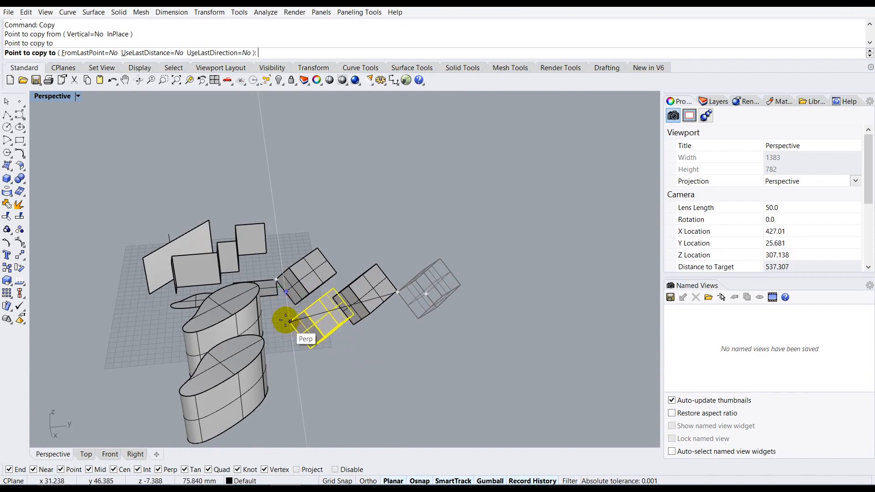
pyautogui.scroll(7, 297, 216)
pyautogui.moveTo(289, 227)
pyautogui.mouseDown(button='right')
pyautogui.moveTo(269, 191)
pyautogui.moveTo(274, 220)
pyautogui.mouseUp(button='right')
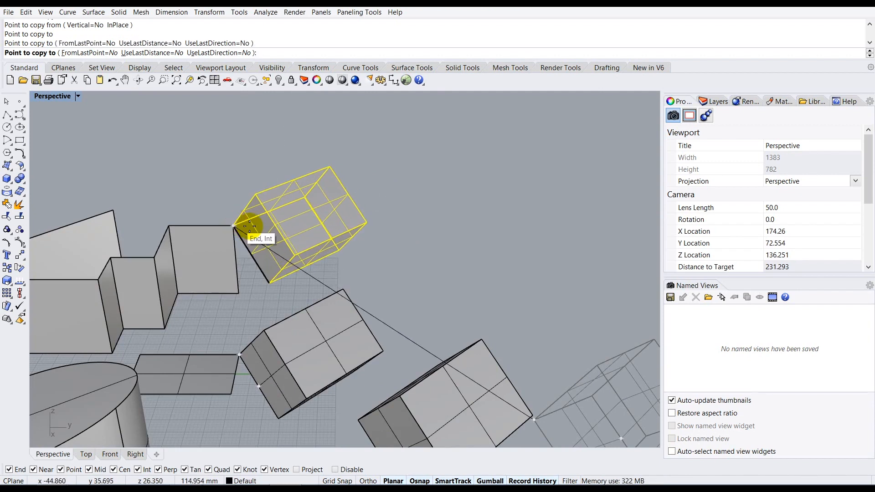
pyautogui.click(250, 226)
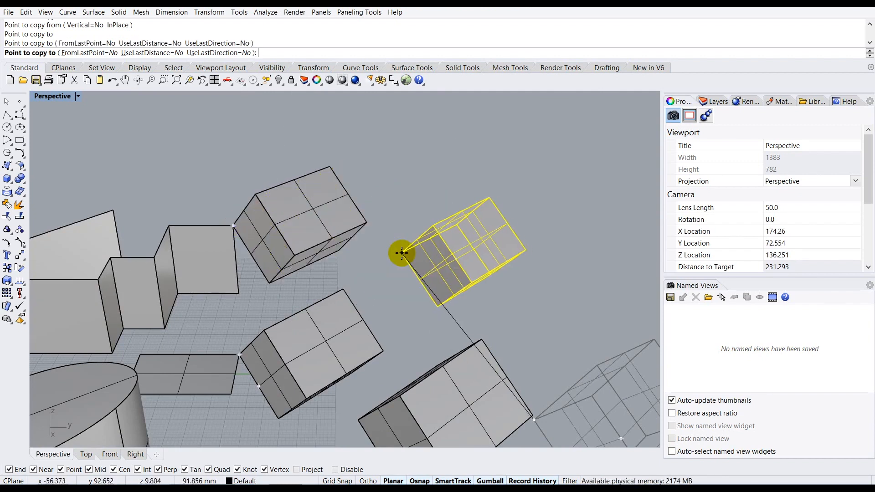
pyautogui.press('Return')
pyautogui.moveTo(356, 262); pyautogui.dragTo(464, 269, button='right')
pyautogui.click(427, 231)
pyautogui.scroll(-10, 428, 231)
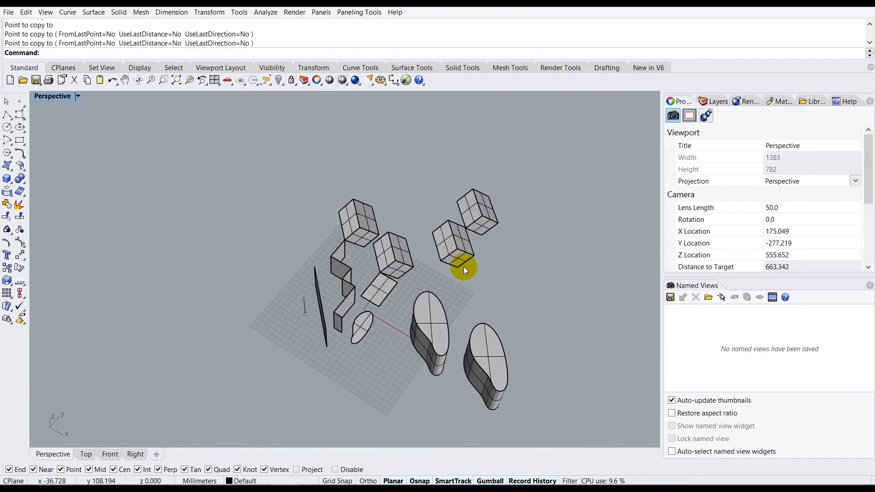
pyautogui.scroll(2, 463, 310)
pyautogui.moveTo(463, 310); pyautogui.dragTo(472, 287, button='right')
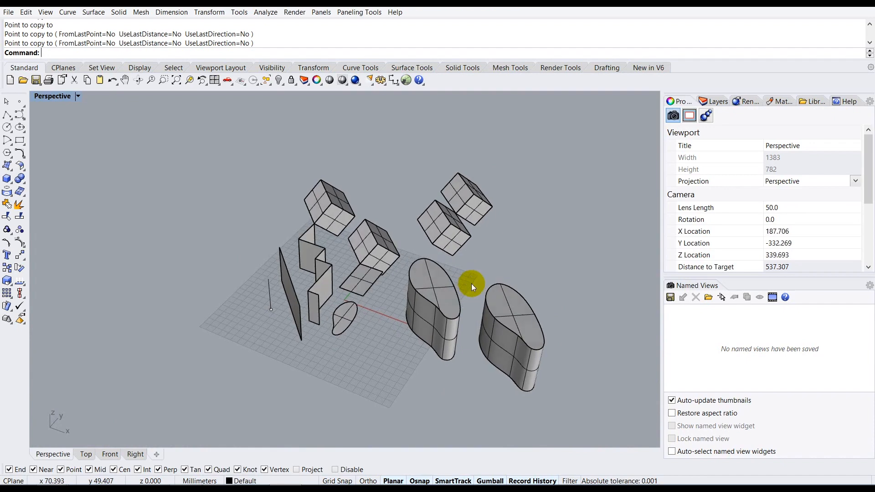